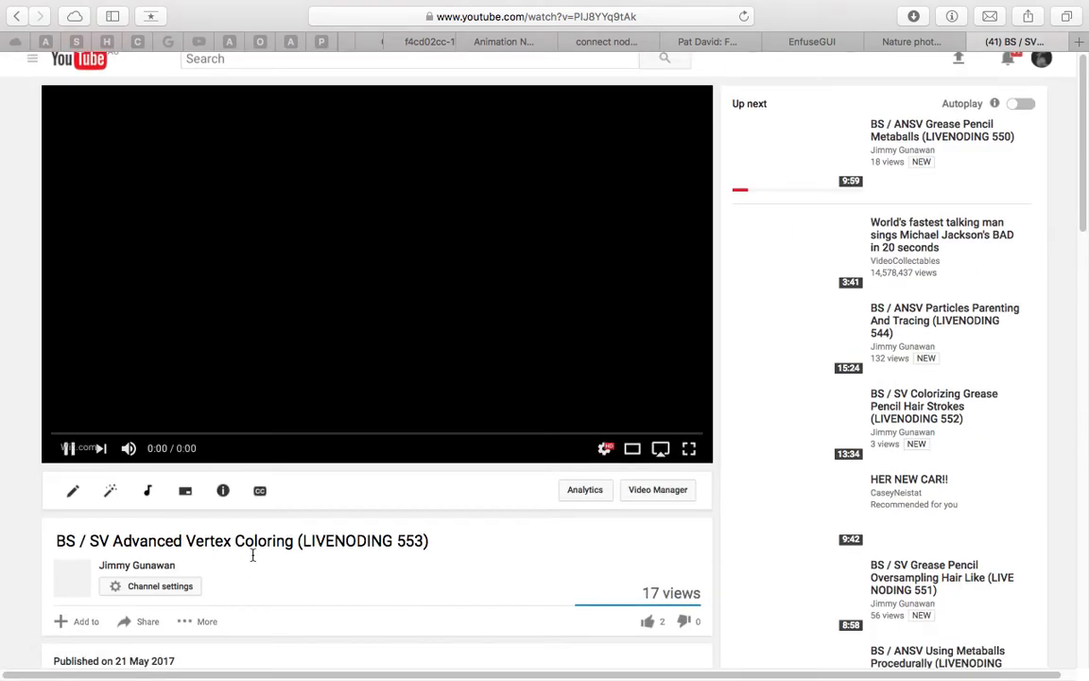
Step: Expand the video's full description, copy the GIST 2 link and close the video page
scroll(209, 527, "down", 2)
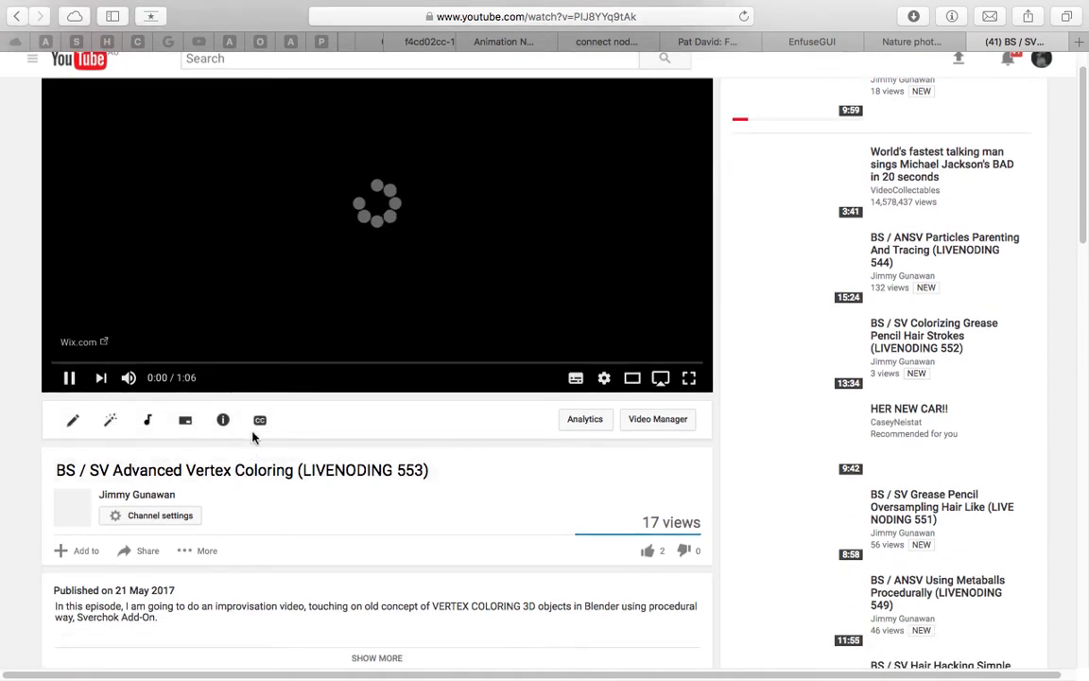
scroll(274, 335, "down", 3)
scroll(283, 344, "up", 4)
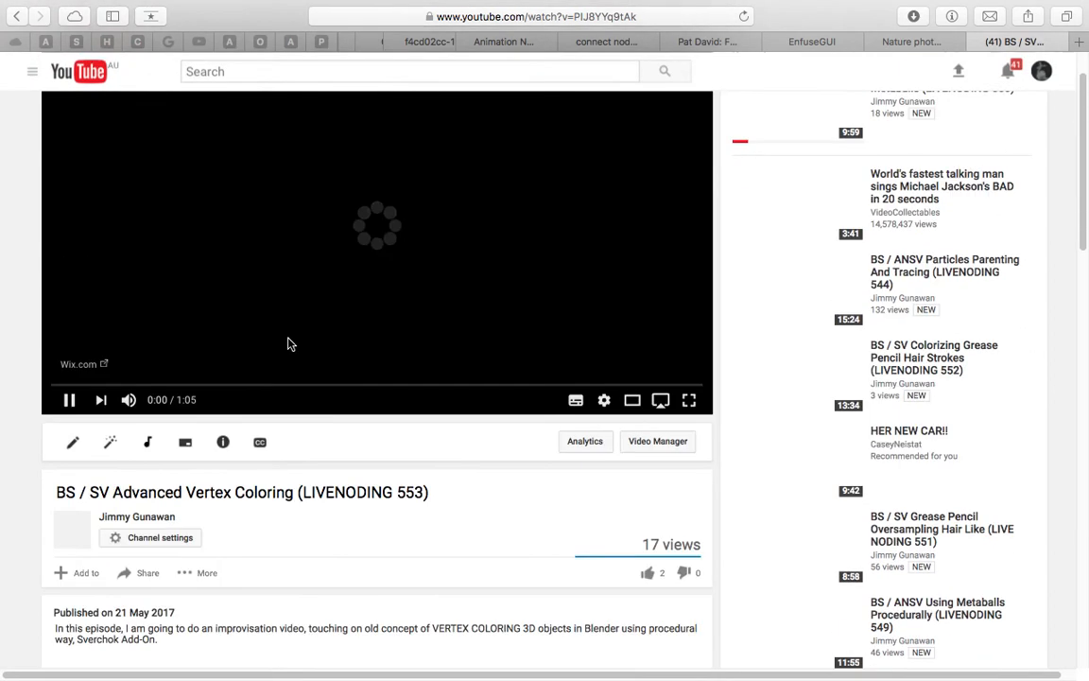
scroll(370, 371, "down", 1)
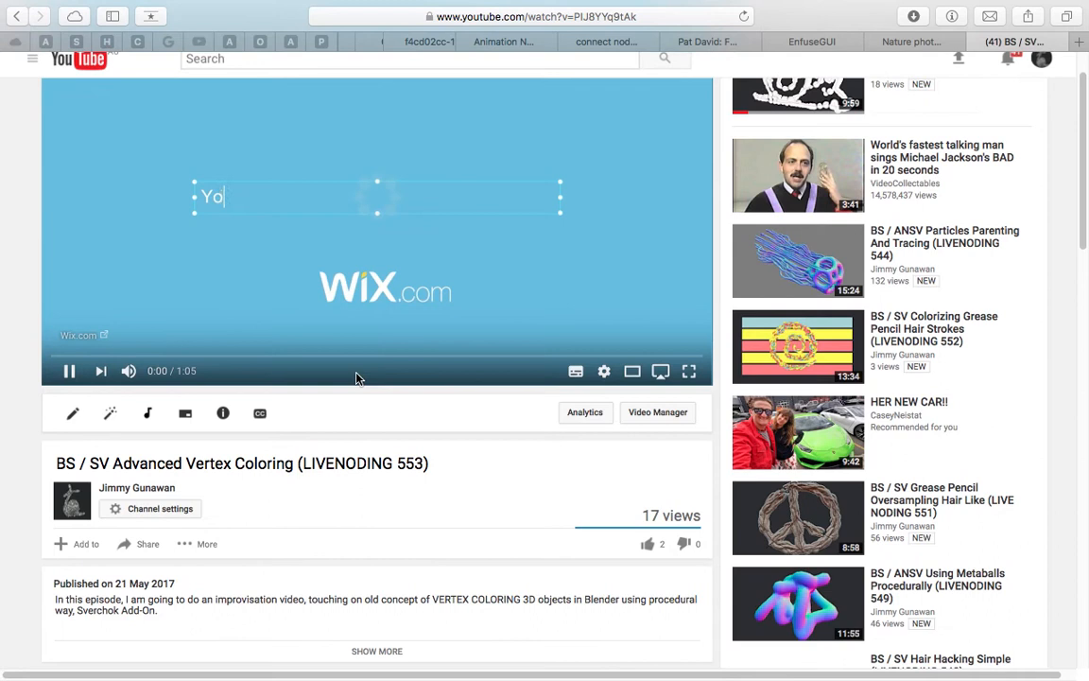
scroll(357, 387, "down", 3)
scroll(411, 408, "down", 2)
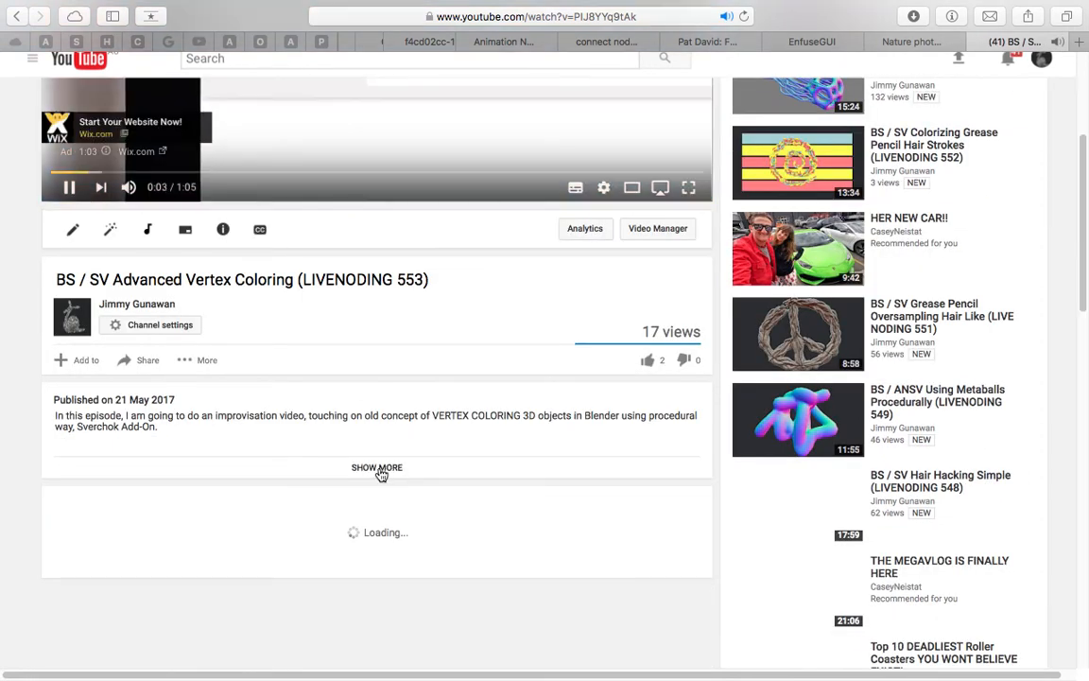
left_click(379, 469)
scroll(380, 472, "down", 4)
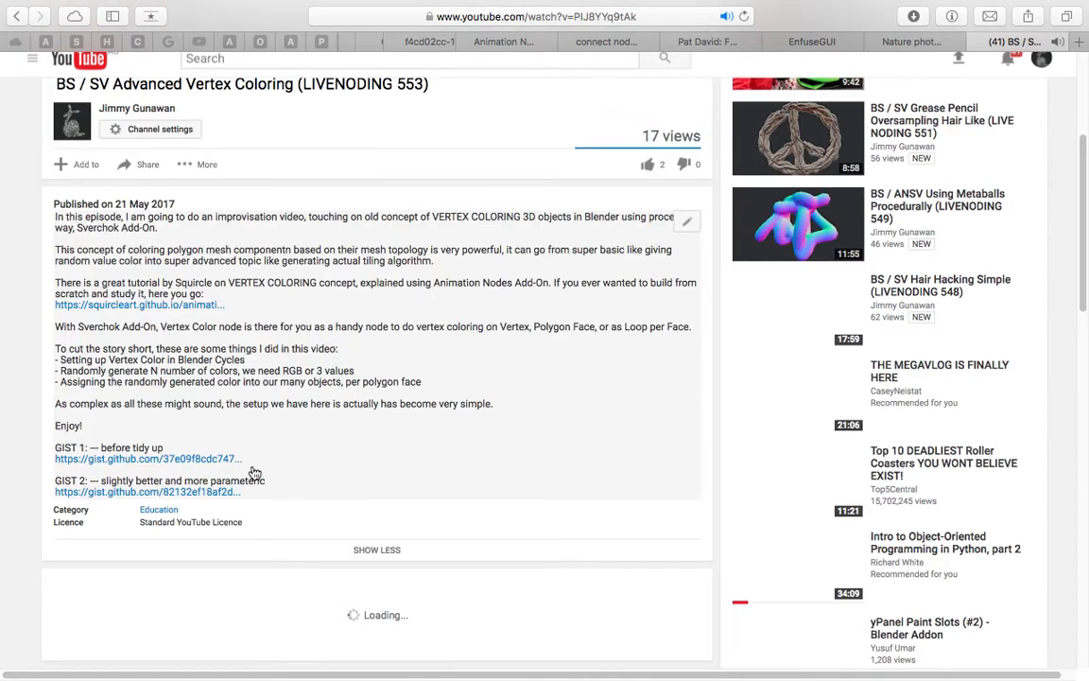
right_click(204, 498)
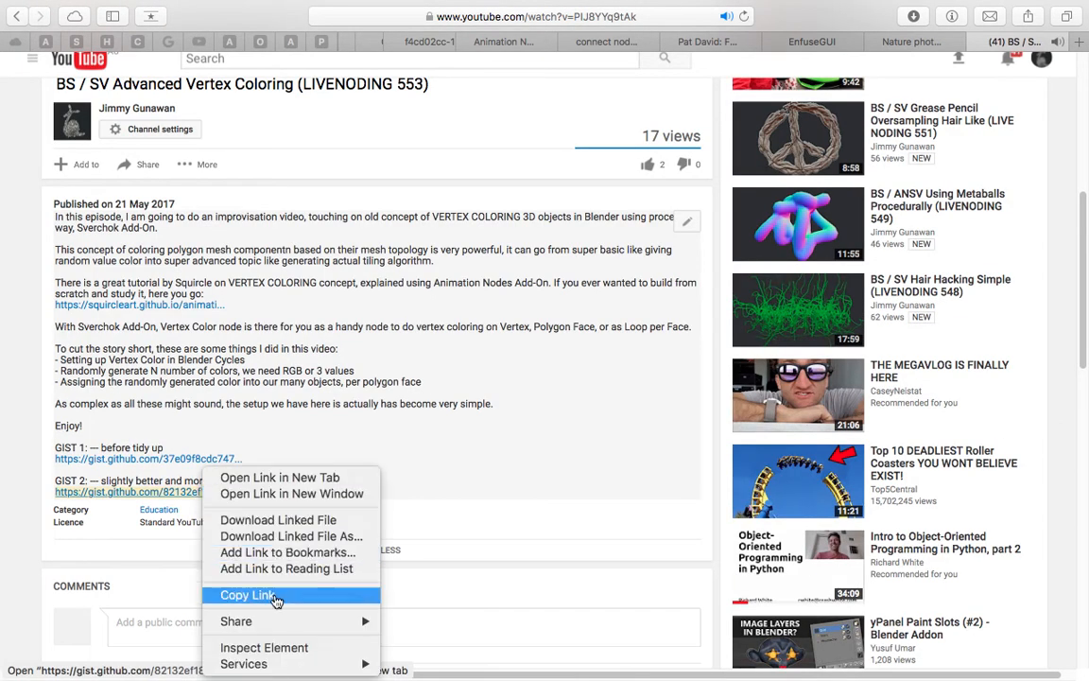
left_click(238, 591)
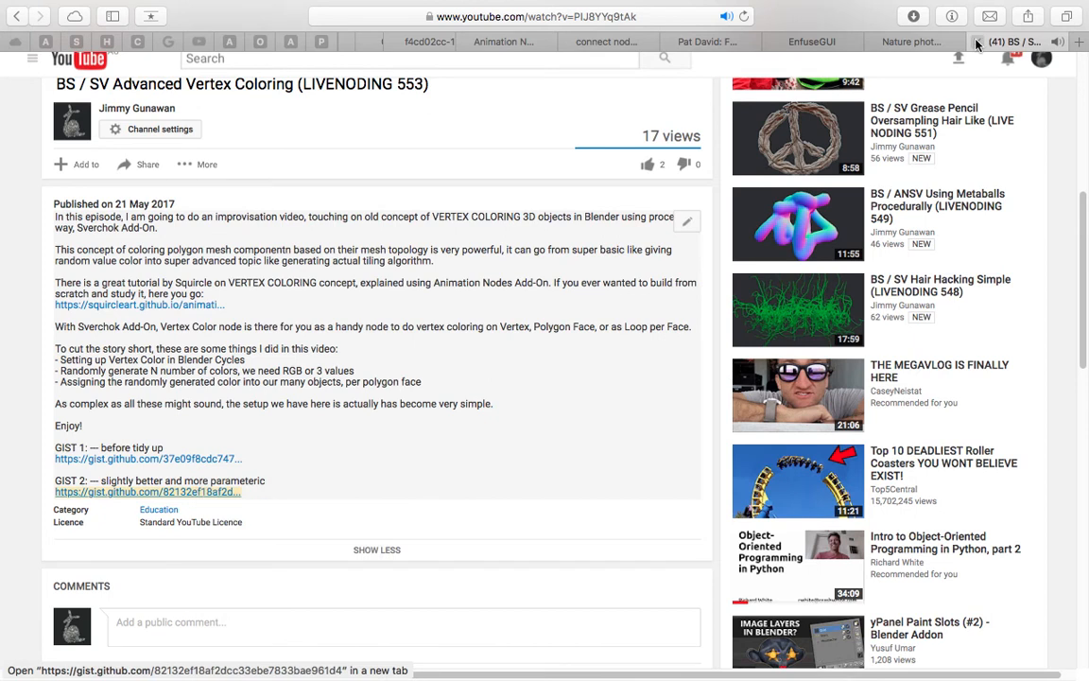
key("super+w")
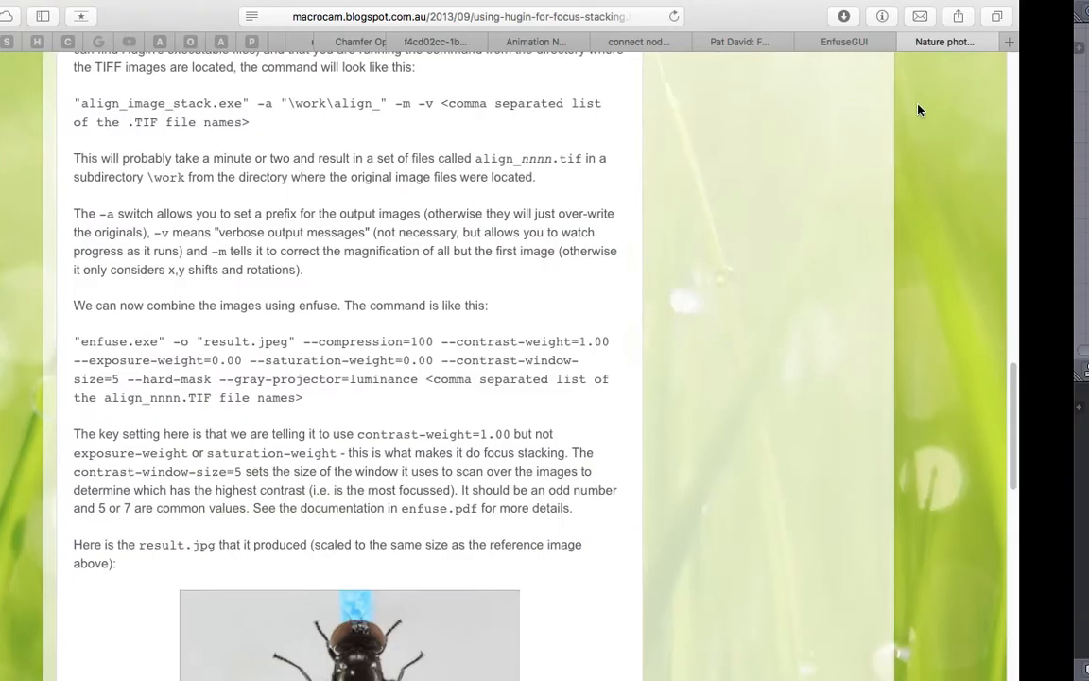
Step: Switch to Blender and create a new Sverchok node tree
key("super+Tab")
middle_click_drag(491, 444, 416, 406)
left_click(365, 370)
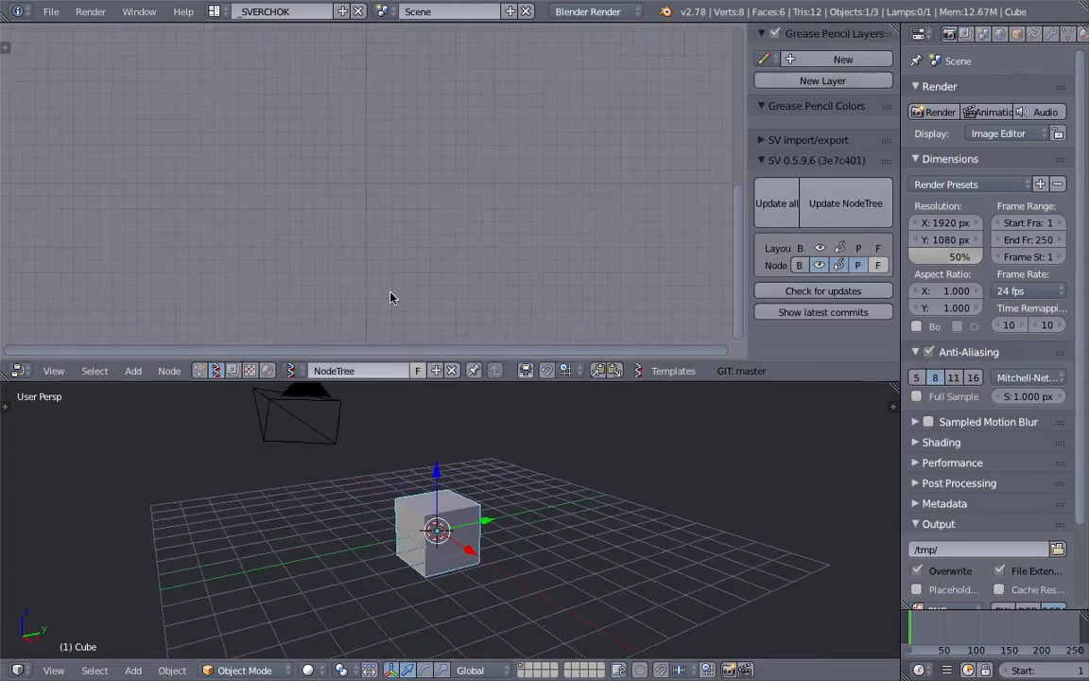
Step: Import the node setup into the Sverchok tree from the copied gist link
left_click(768, 140)
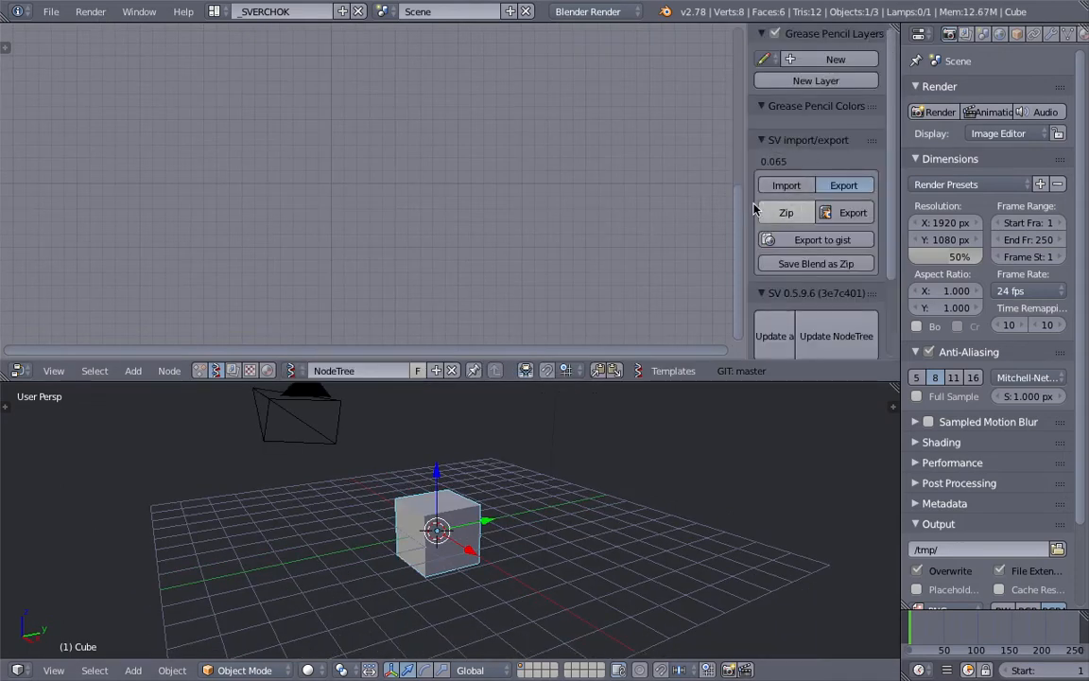
left_click_drag(747, 199, 663, 199)
left_click(725, 185)
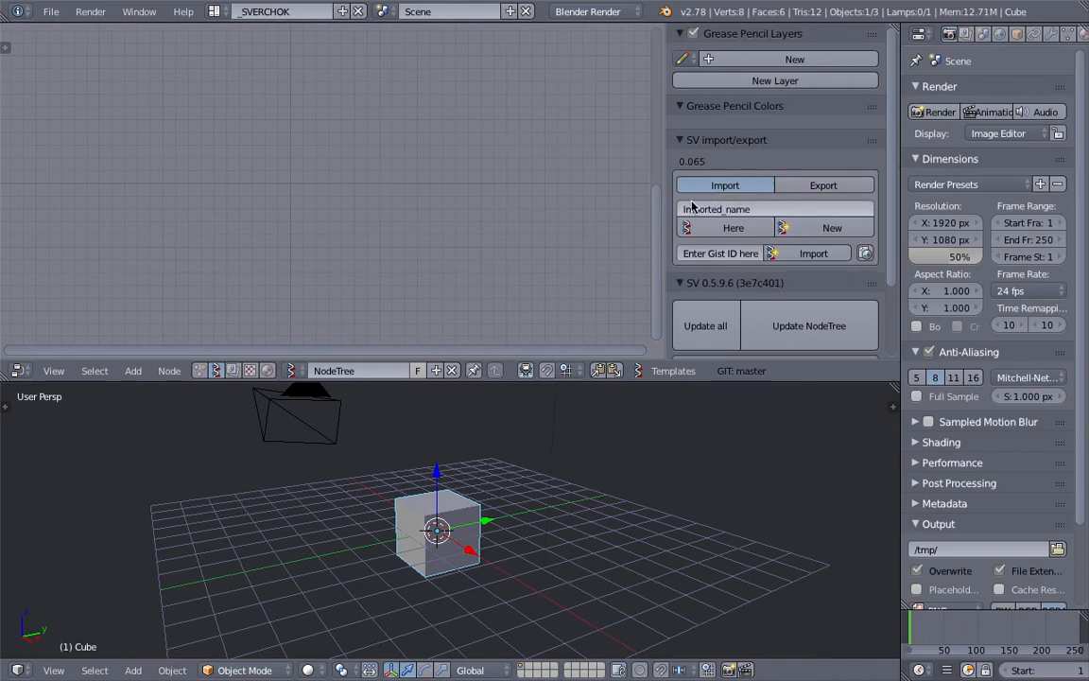
left_click(718, 256)
key("ctrl+v")
left_click(832, 253)
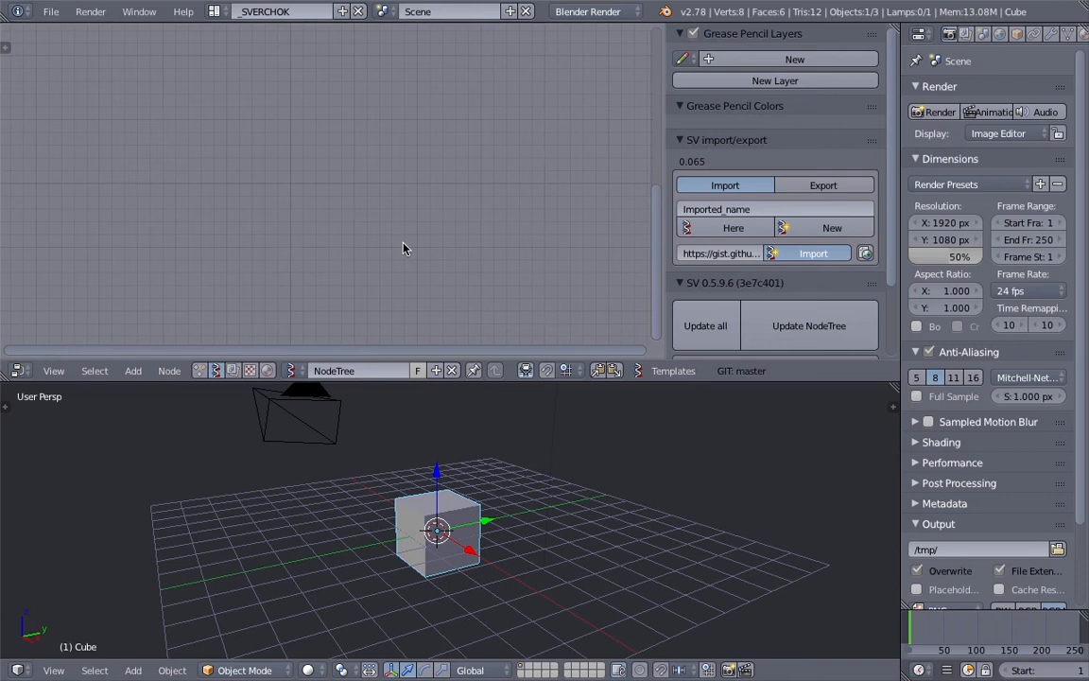
Step: Delete the default cube from the 3D scene
middle_click_drag(501, 491, 588, 531)
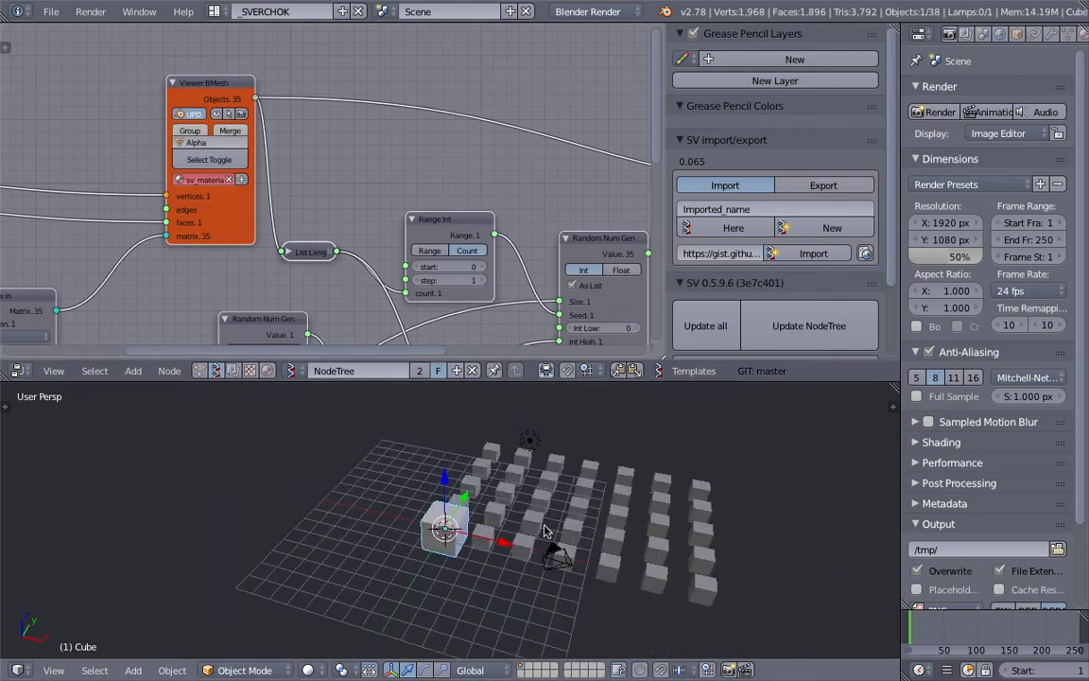
key("x")
left_click(440, 549)
middle_click_drag(440, 549, 581, 477)
Step: Set the 3D viewport shading to Texture to view the cube grid's colors
middle_click_drag(223, 302, 343, 287)
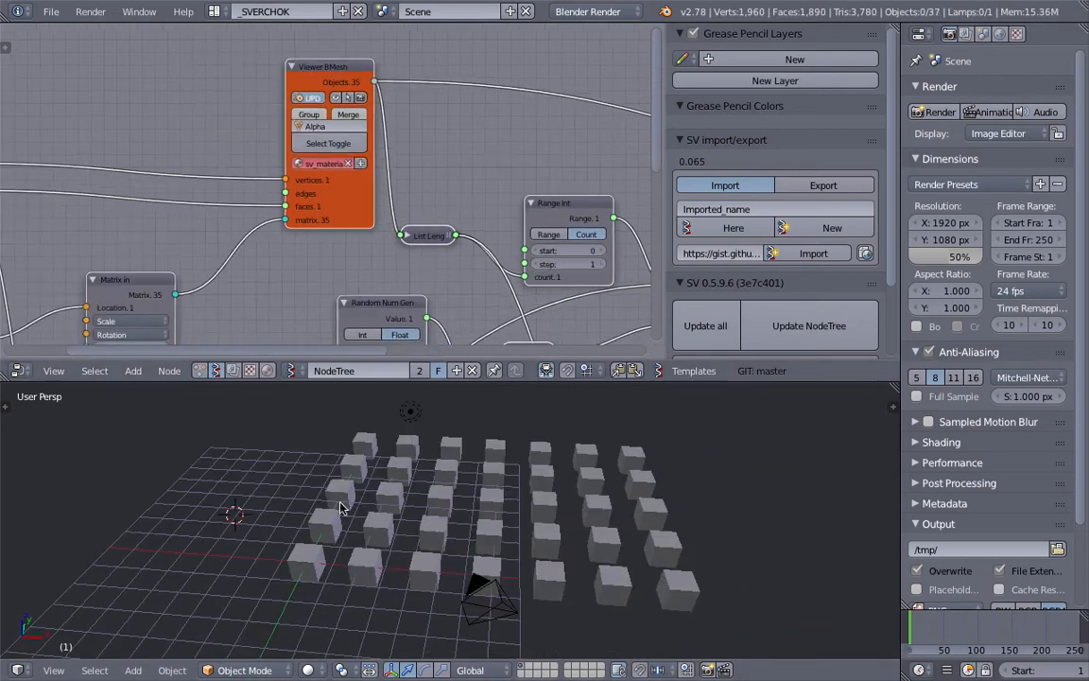
left_click(307, 669)
left_click(340, 593)
middle_click_drag(372, 580, 443, 515)
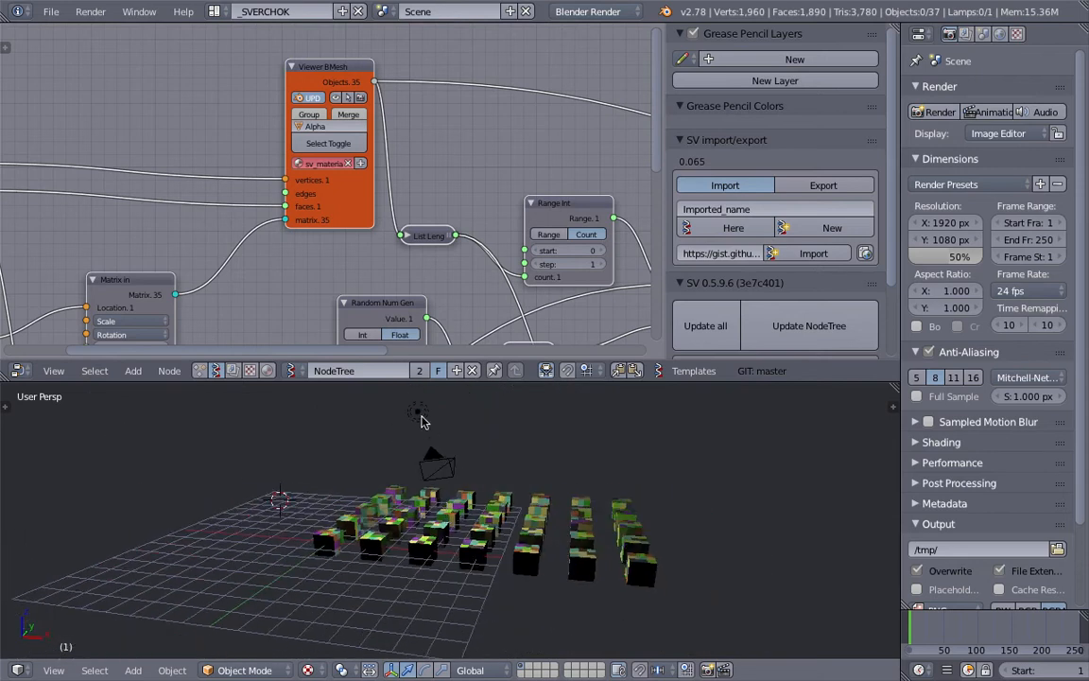
Step: Duplicate the lamp twice to light the cube grid from other sides
right_click(422, 420)
middle_click_drag(422, 423, 501, 547)
key("shift+d")
left_click(316, 565)
middle_click_drag(316, 565, 459, 549)
key("shift+d")
left_click(624, 475)
middle_click_drag(624, 476, 583, 508)
Step: Select and delete every object in the 3D scene
scroll(573, 519, "up", 5)
scroll(576, 523, "down", 2)
key("a")
key("a")
key("x")
left_click(558, 504)
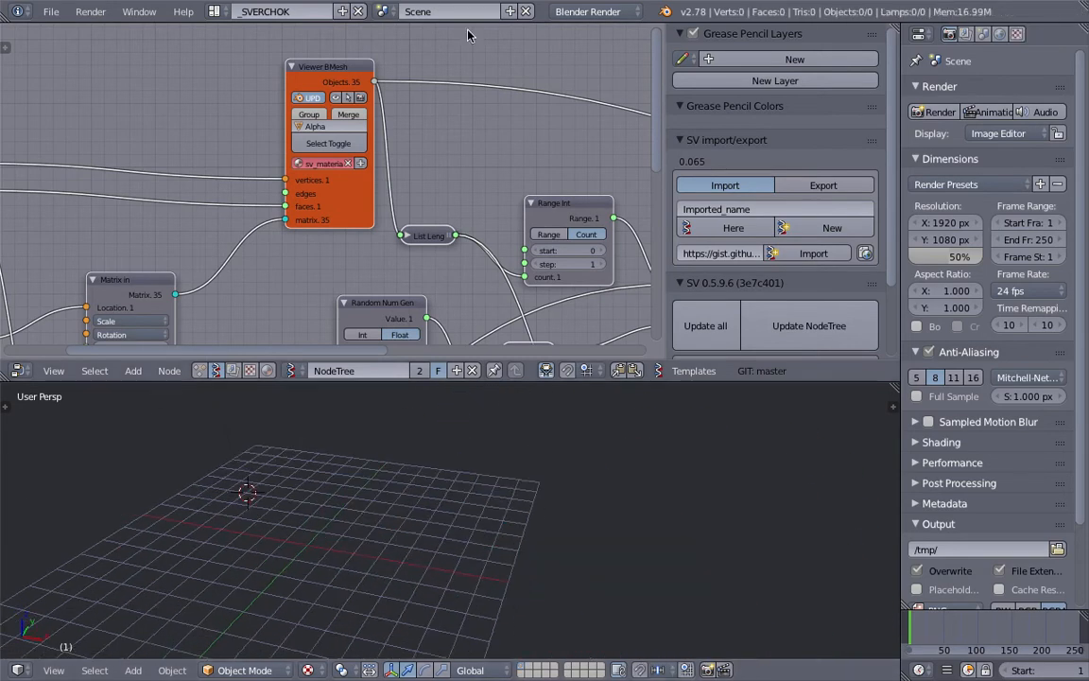
Step: Switch the render engine to Cycles Render and change the timeline frame to regenerate the Sverchok cubes
left_click(596, 12)
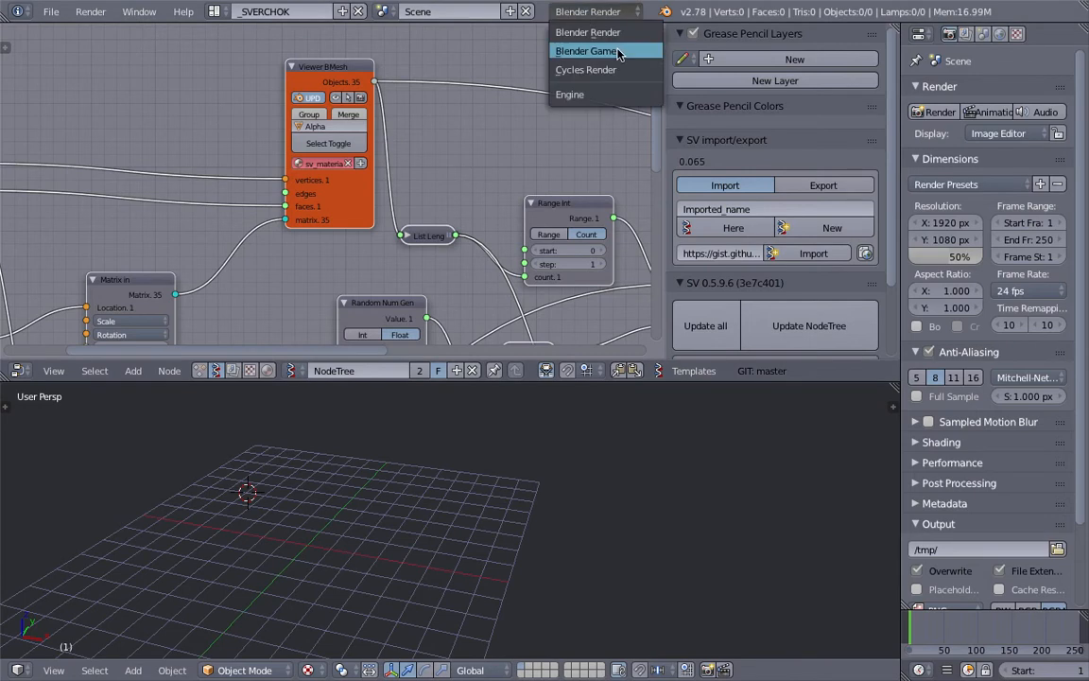
left_click(595, 70)
scroll(462, 481, "down", 3)
middle_click_drag(480, 462, 647, 388, "shift")
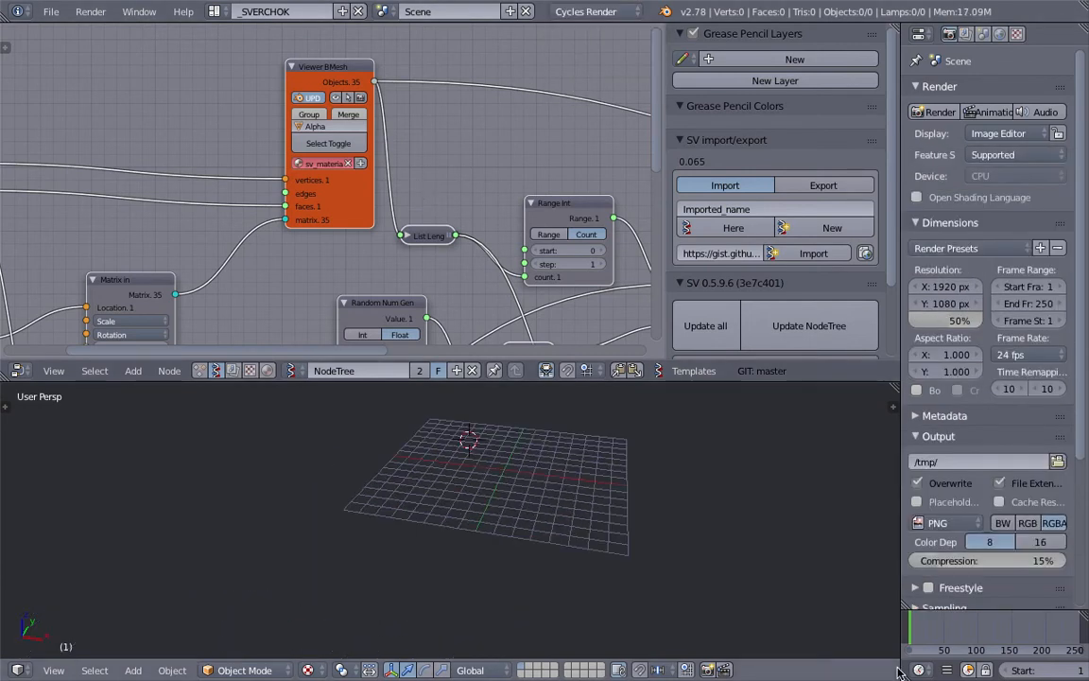
left_click(932, 631)
middle_click_drag(539, 454, 316, 503, "shift")
scroll(310, 509, "up", 2)
Step: Select the corner cube nearest the grid origin and show its vertex color data
right_click(245, 492)
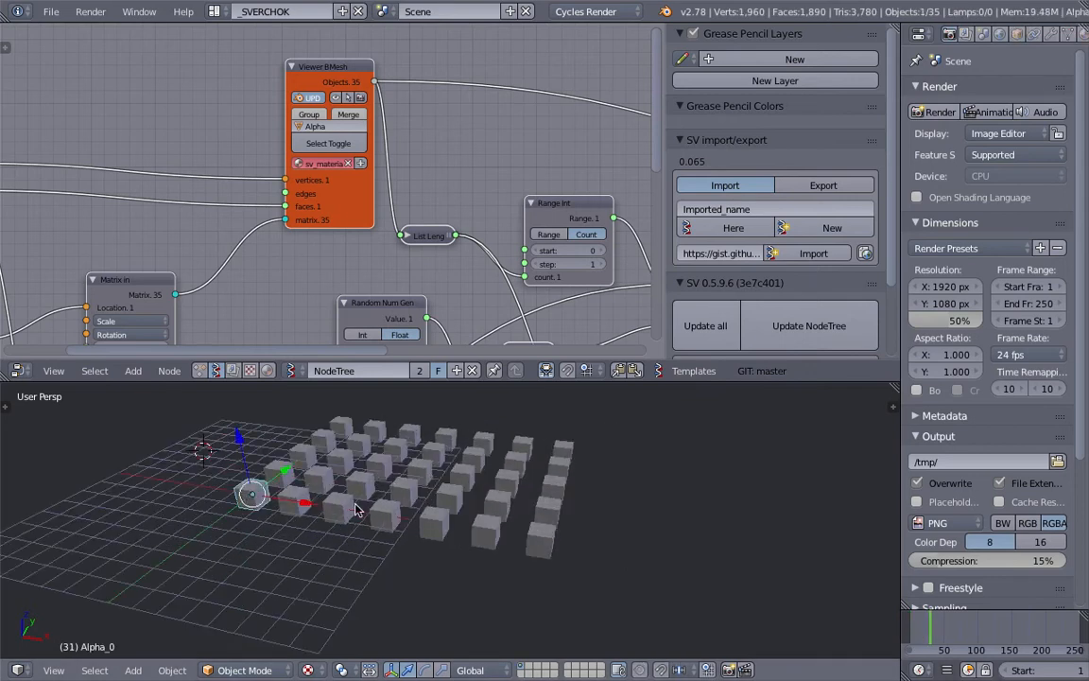
scroll(356, 509, "up", 2)
left_click(1066, 33)
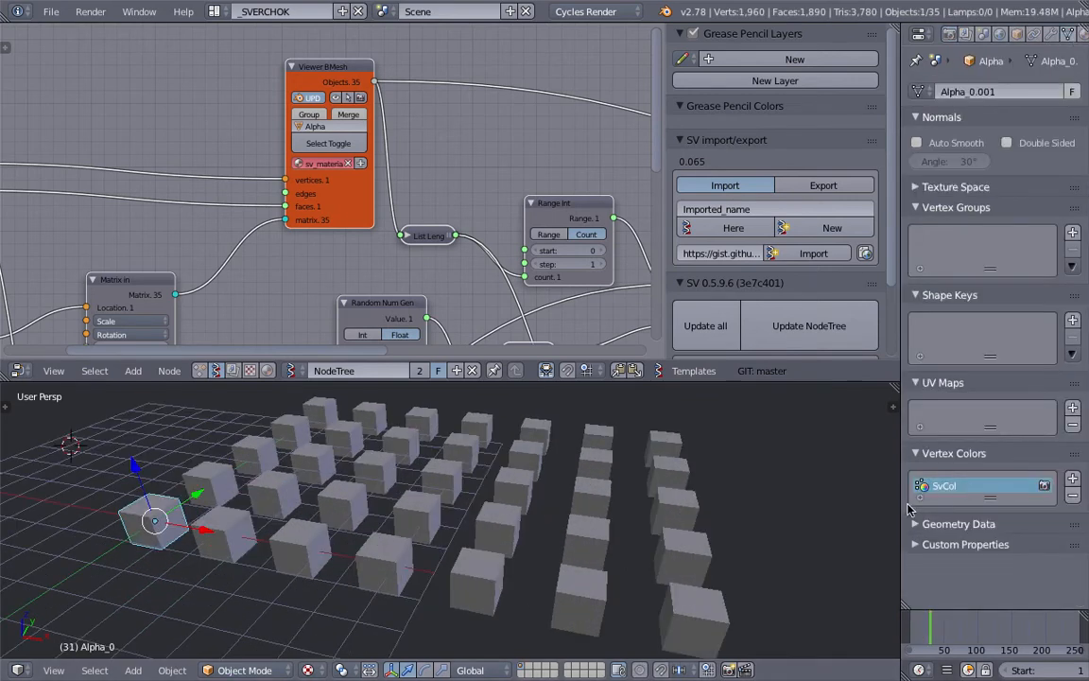
middle_click_drag(837, 484, 1027, 471)
middle_click_drag(605, 478, 685, 422)
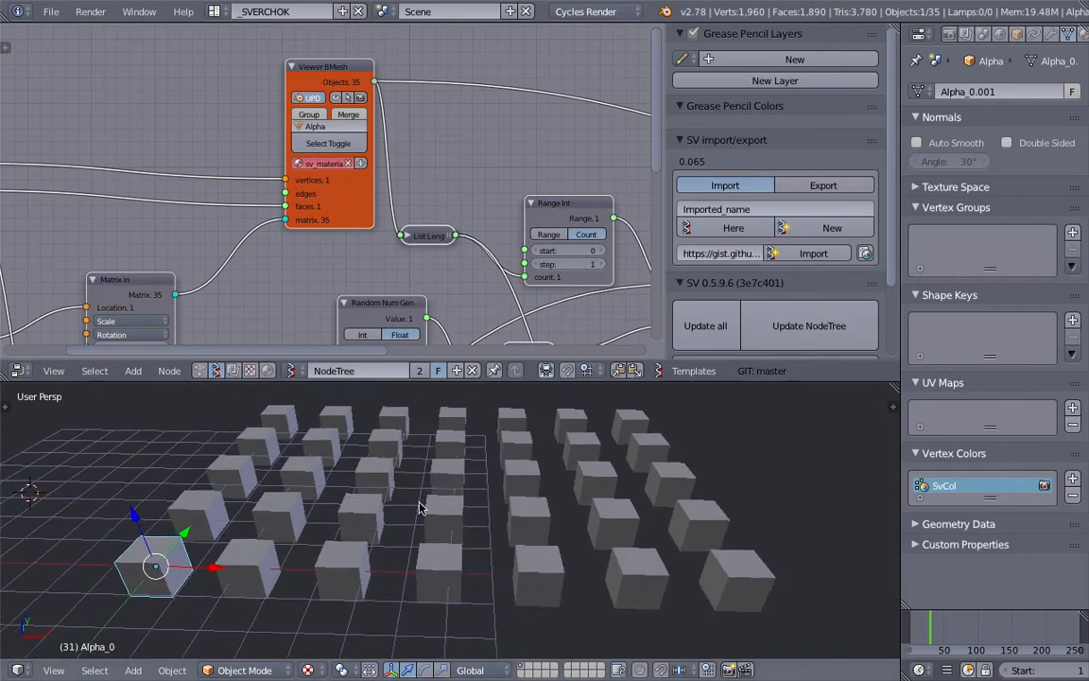
Step: Create a new material for the selected cube in the shader node editor
left_click(1035, 36)
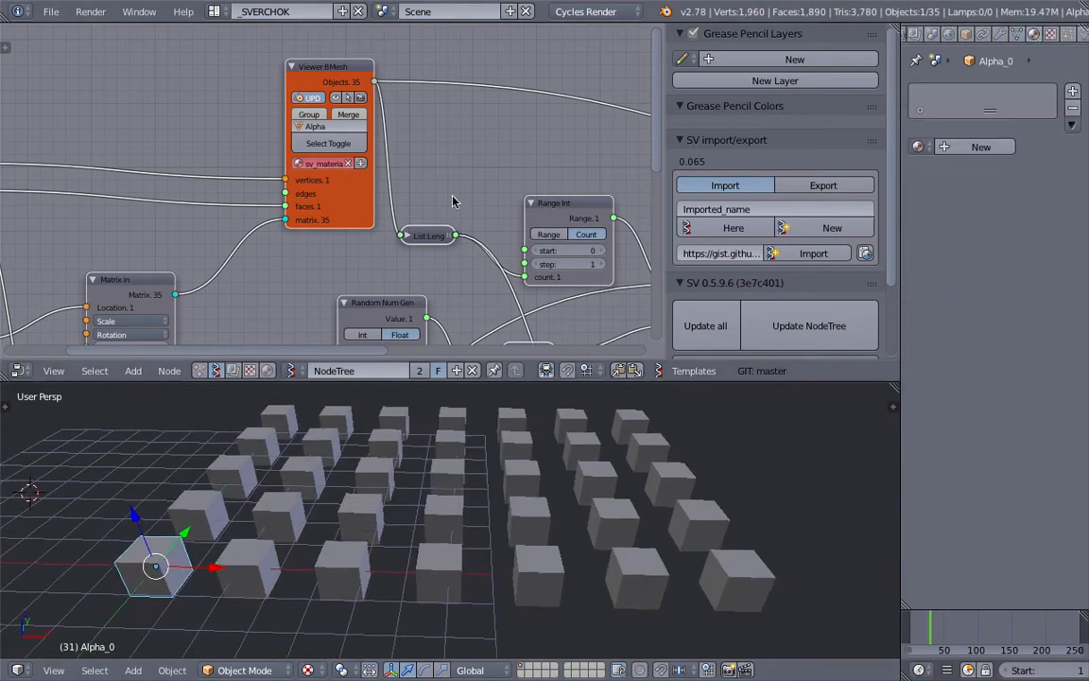
middle_click_drag(466, 193, 379, 251)
left_click(267, 371)
left_click(419, 369)
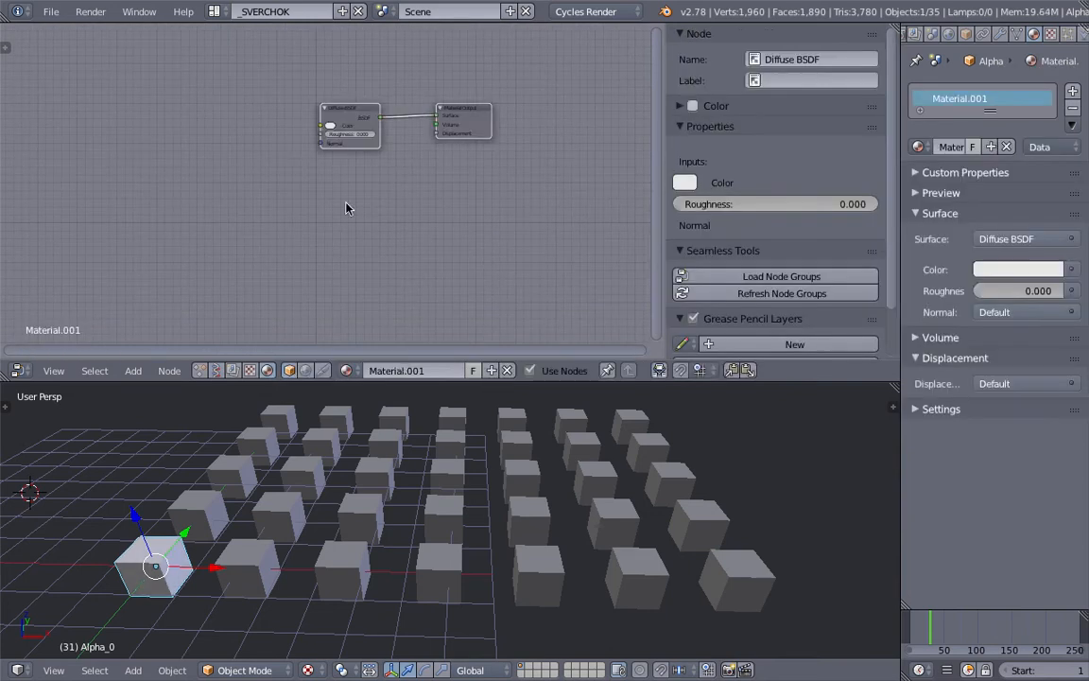
Step: Add an Attribute node beside the Diffuse BSDF node and set its name to SvCol
scroll(378, 217, "up", 3)
key("space")
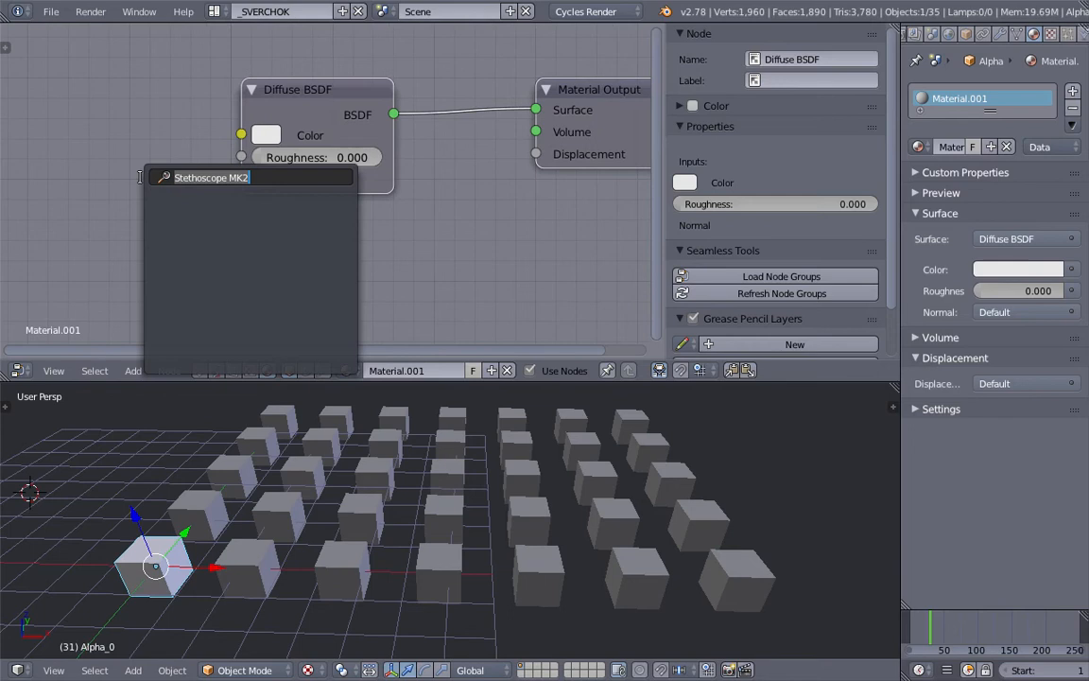
type("att")
key("Return")
left_click(5, 172)
left_click(109, 273)
type("SvCo")
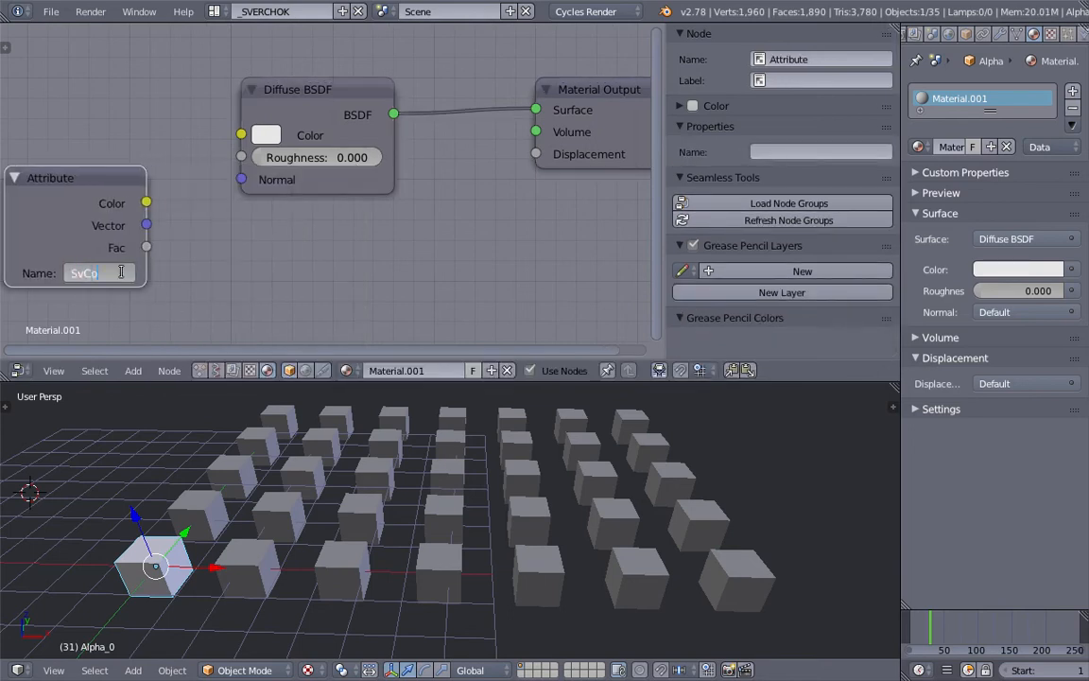
type("l")
key("Return")
Step: Link the Attribute node's Color output to the Diffuse BSDF Color input and apply Texture shading to the viewport
middle_click_drag(144, 272, 240, 256)
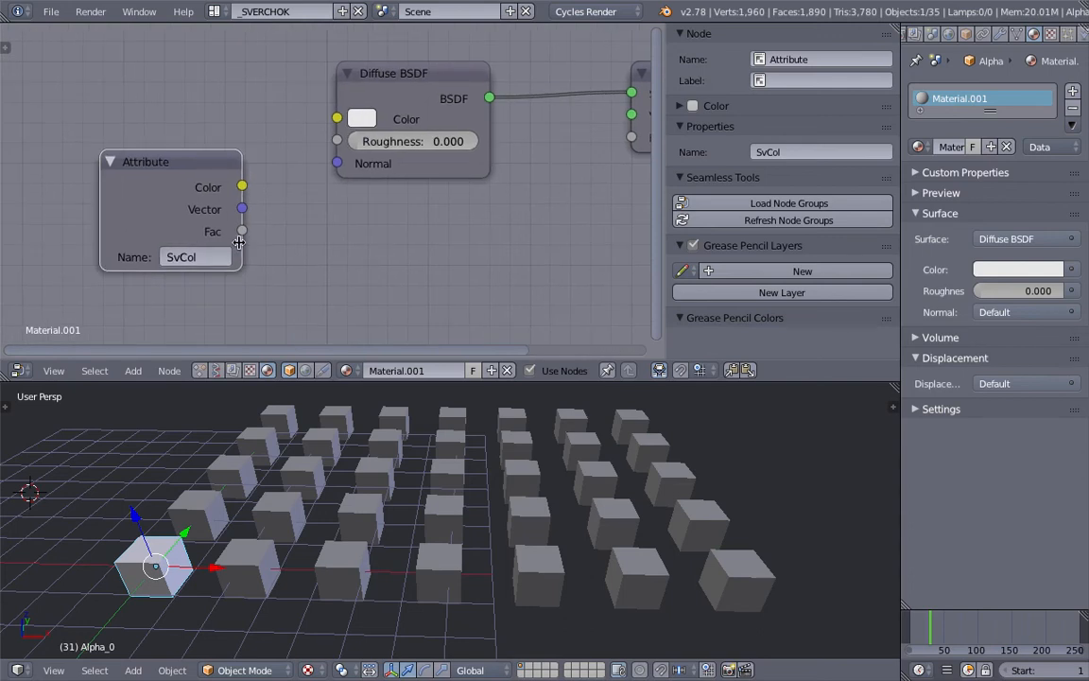
left_click_drag(243, 187, 336, 118)
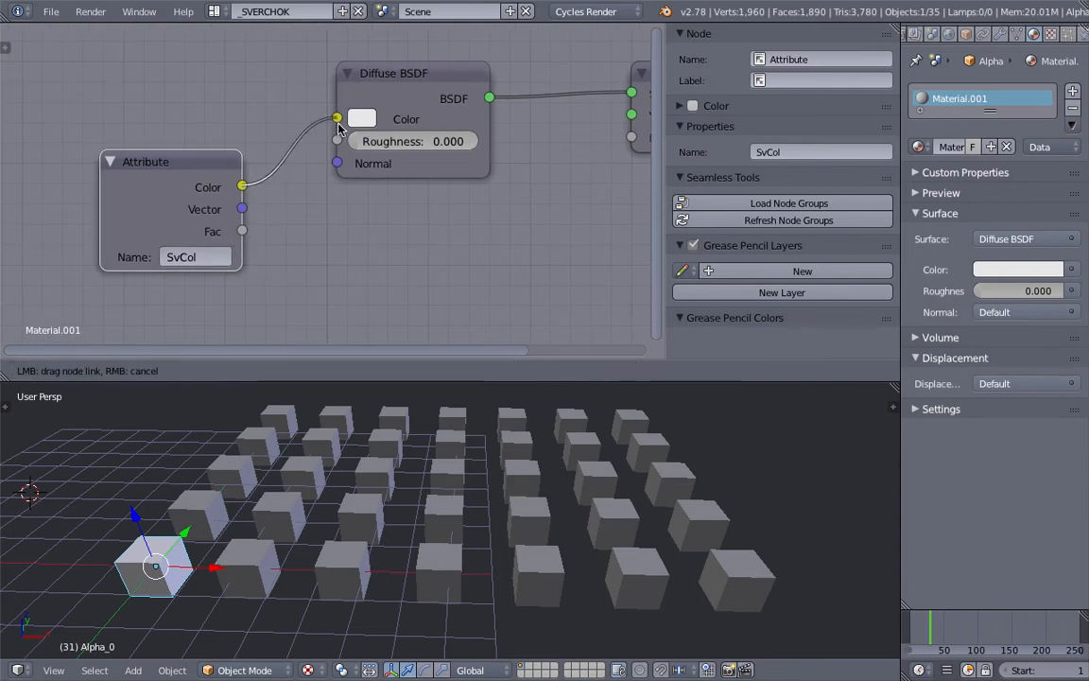
left_click_drag(149, 159, 181, 102)
left_click(308, 670)
left_click(332, 594)
Step: Return to the Sverchok NodeTree and assign Material.001 in the Viewer BMesh node
left_click(230, 370)
left_click(290, 369)
left_click(317, 394)
scroll(404, 211, "down", 6)
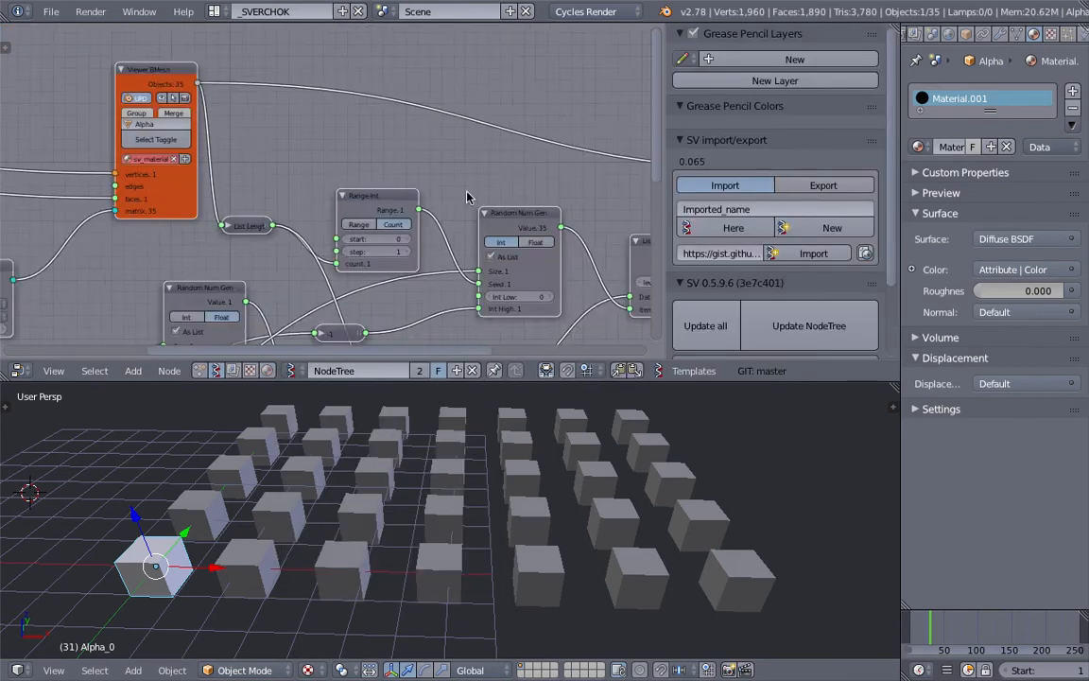
middle_click_drag(280, 124, 460, 112)
scroll(416, 122, "up", 4)
left_click(358, 133)
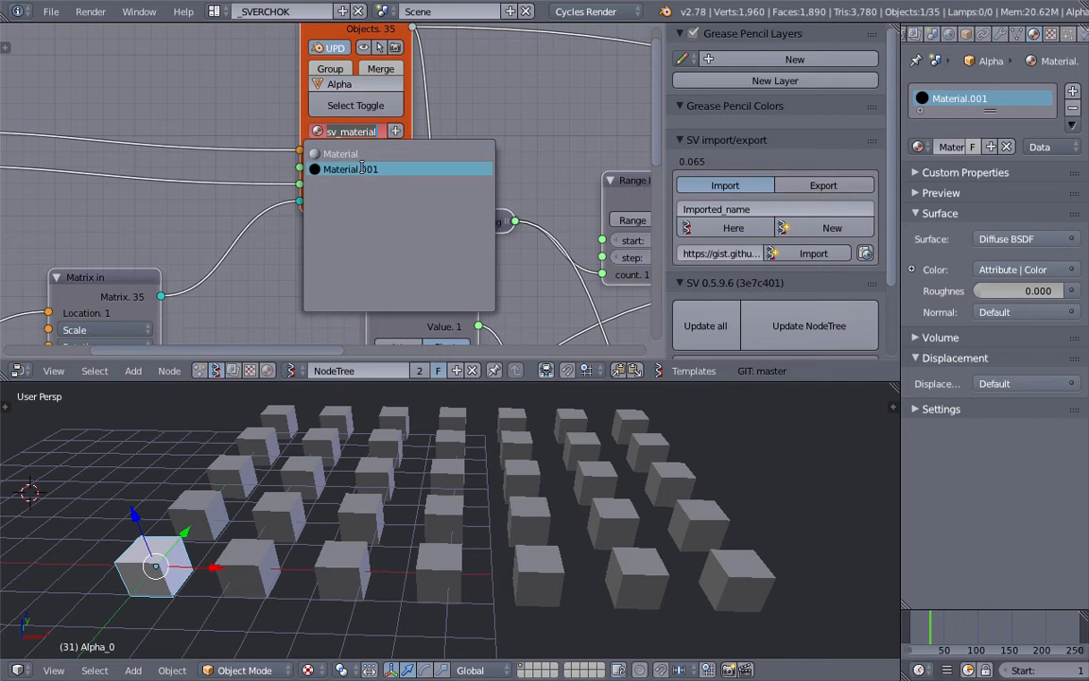
left_click(345, 166)
Step: Set the 3D viewport shading to Material to display the vertex colors on all cubes
left_click(309, 670)
left_click(343, 594)
middle_click_drag(337, 584, 348, 595, "shift")
left_click(309, 671)
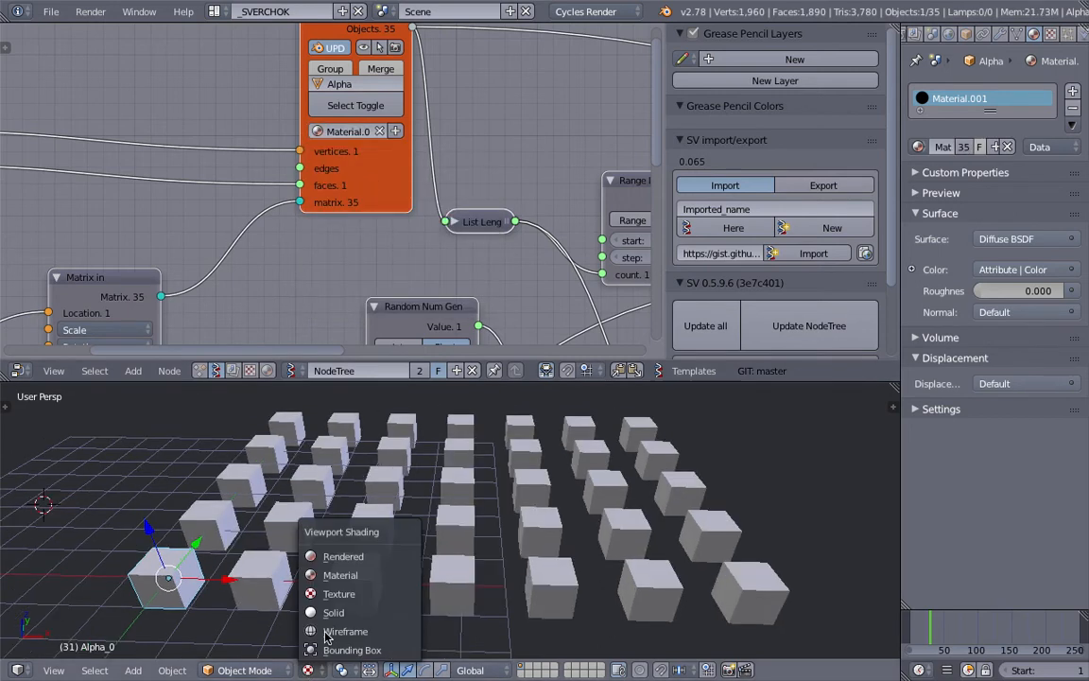
left_click(336, 574)
middle_click_drag(417, 549, 452, 545, "shift")
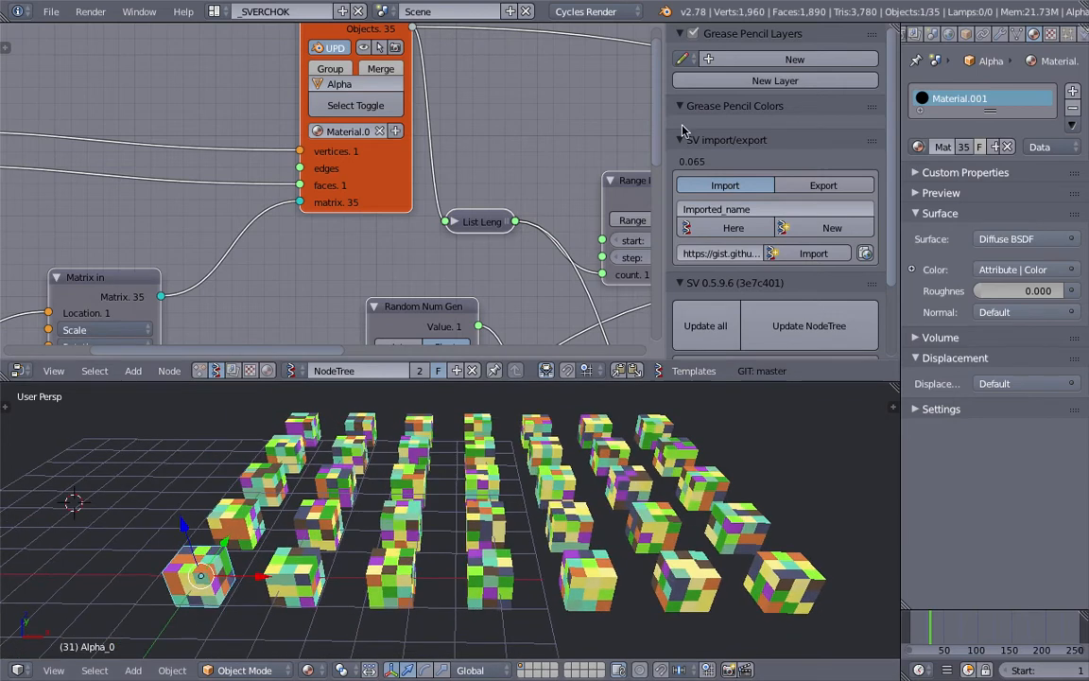
Step: Hide the node editor's sidebar to show more of the node tree
key("n")
scroll(646, 267, "down", 3)
middle_click_drag(647, 267, 607, 65)
Step: Save the Blender file to the Desktop as sv_vertex_color_variation_001
key("ctrl+s")
left_click(610, 59)
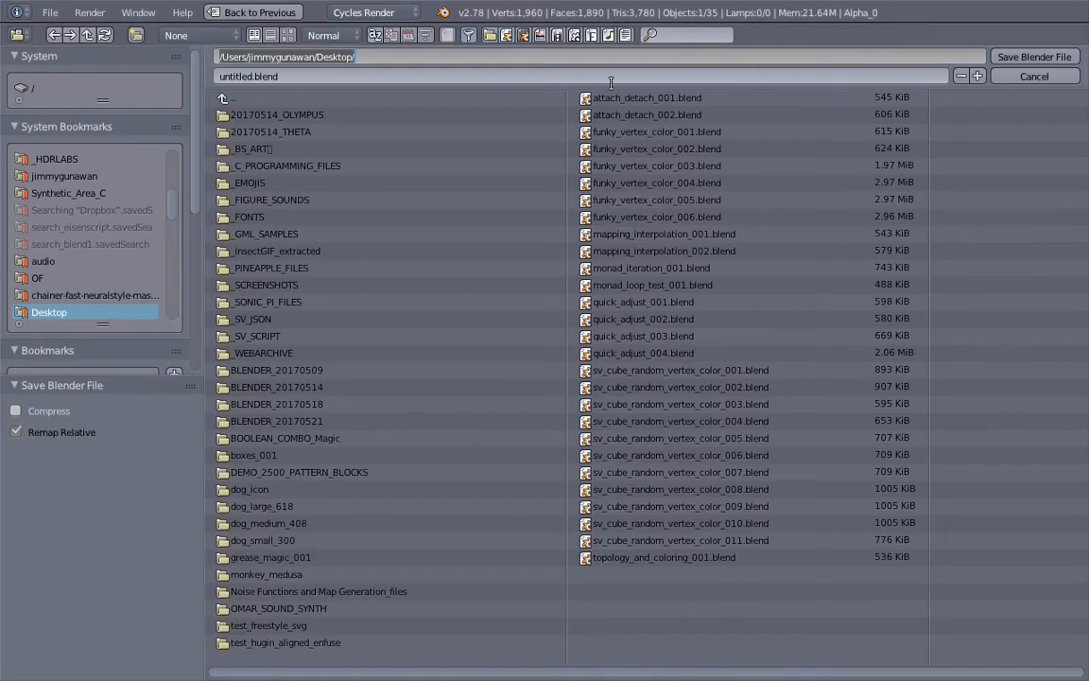
left_click(339, 78)
type("sv_vertex_color_variation_001")
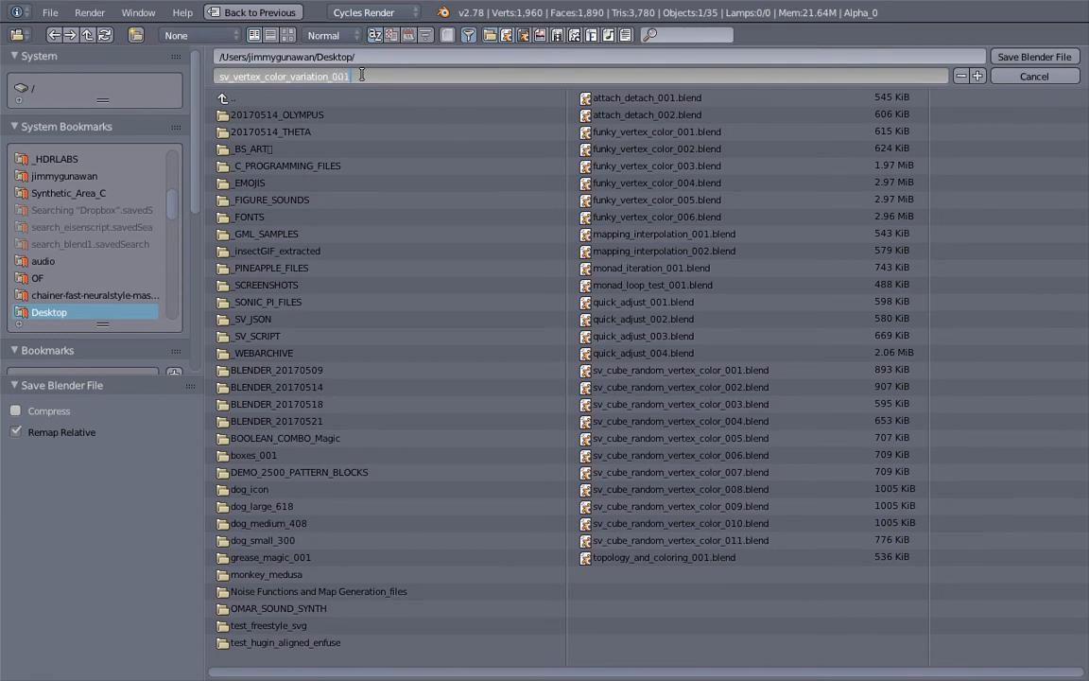
key("Return")
left_click(1007, 58)
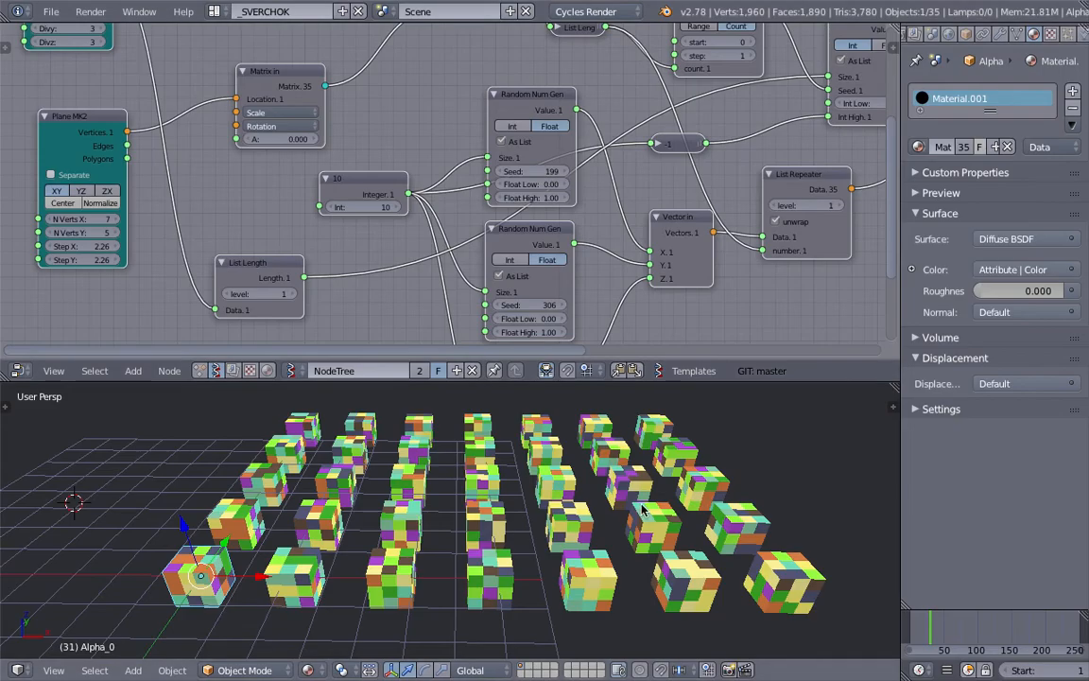
Step: Set the seeds of the three Random Num Gen color nodes to 206, 290 and 231
middle_click_drag(526, 169, 517, 115)
mouse_move(517, 115)
left_mouse_down()
mouse_move(543, 117)
mouse_move(519, 118)
left_mouse_up()
left_click_drag(523, 250, 501, 250)
middle_click_drag(543, 234, 539, 146)
left_click_drag(527, 287, 567, 287)
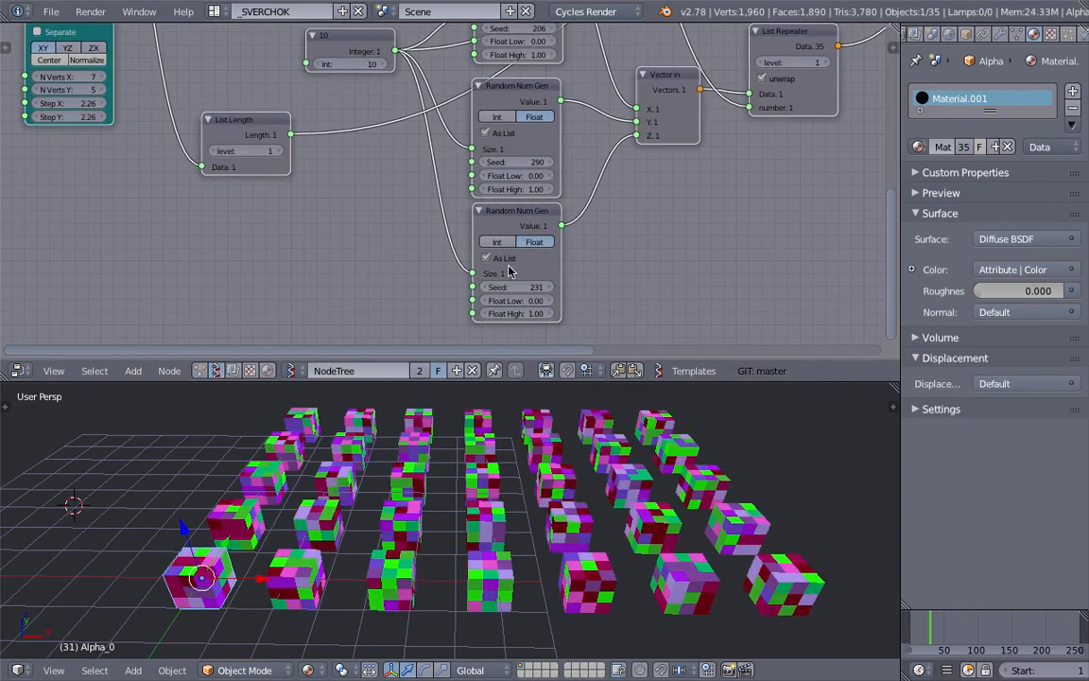
Step: Enlarge the node editor by shrinking the 3D viewport below it and narrowing the properties editor beside it
middle_click_drag(515, 265, 495, 331)
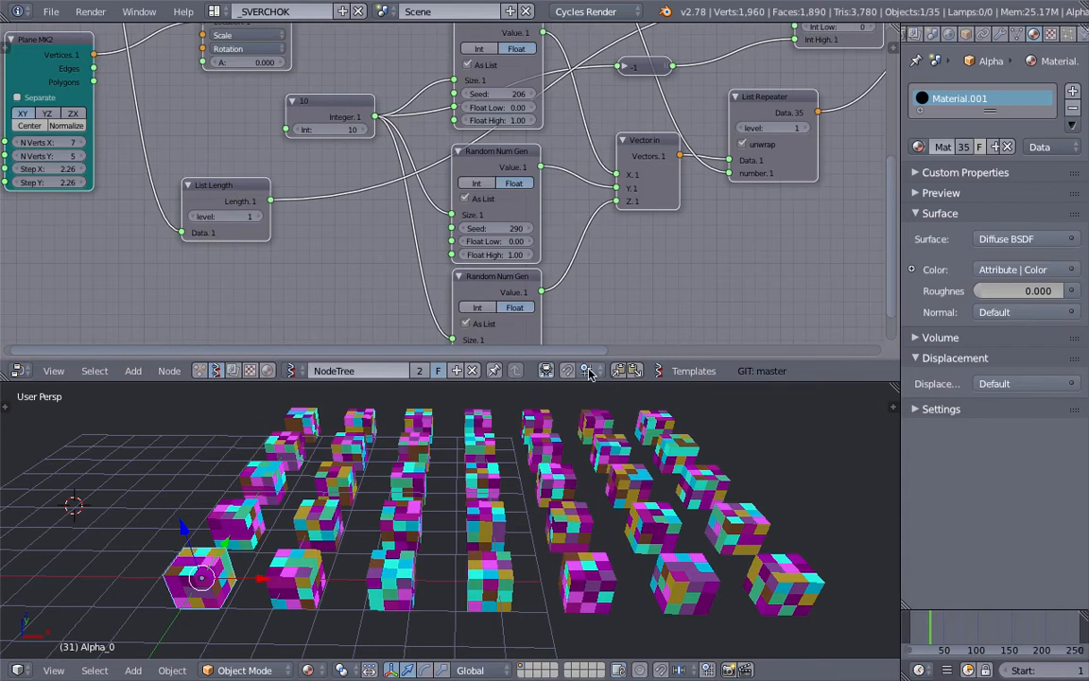
left_click_drag(593, 382, 577, 464)
scroll(417, 355, "down", 6)
mouse_move(446, 344)
middle_mouse_down()
mouse_move(457, 331)
mouse_move(452, 347)
middle_mouse_up()
left_click_drag(899, 177, 966, 178)
middle_click_drag(588, 188, 498, 168)
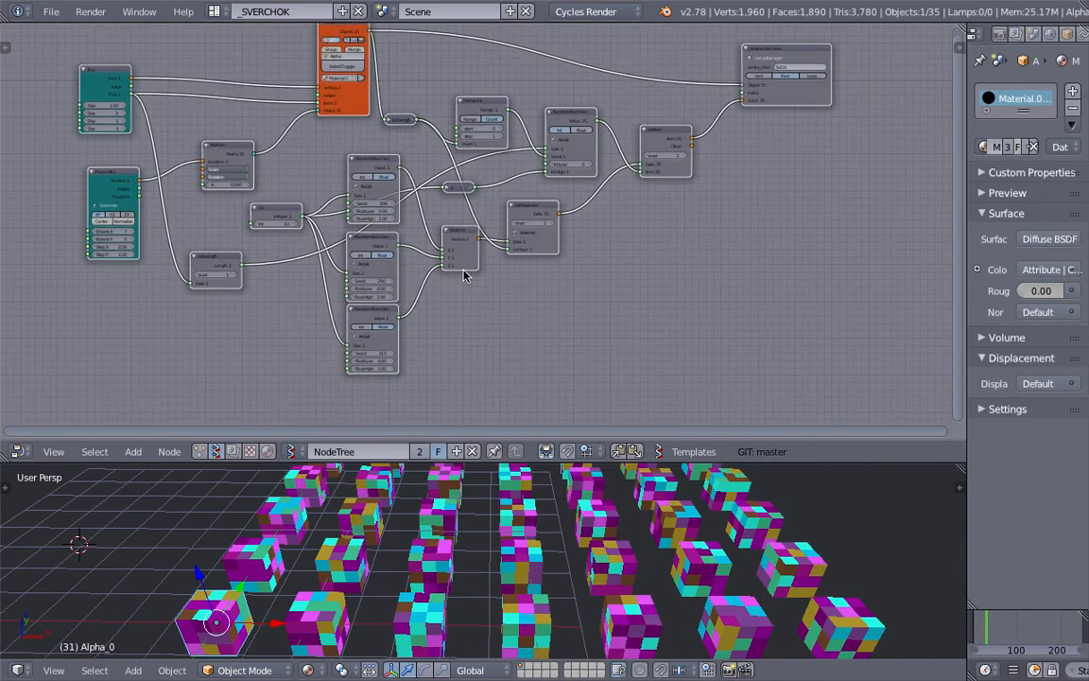
middle_click_drag(591, 557, 548, 515)
middle_click_drag(470, 358, 484, 324)
scroll(484, 323, "up", 7)
middle_click_drag(362, 280, 366, 326)
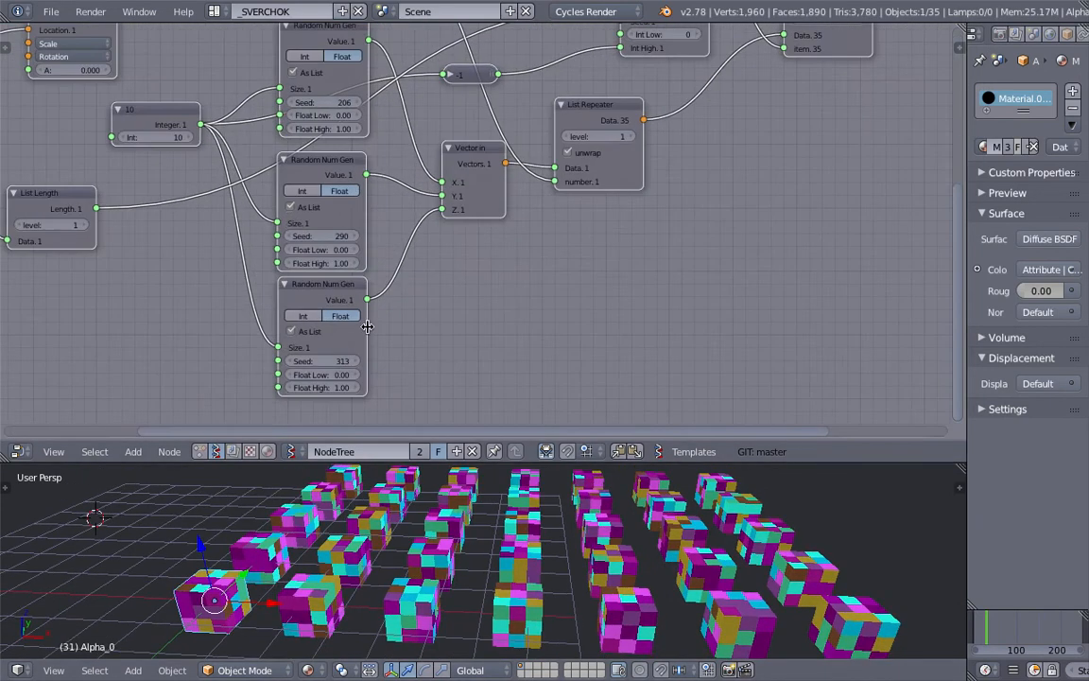
Step: Set the seeds of the three Random Num Gen color nodes to 162, 262 and 339
middle_click_drag(553, 557, 575, 574)
scroll(575, 574, "down", 1)
left_click_drag(324, 363, 359, 363)
middle_click_drag(350, 261, 392, 290)
left_click_drag(386, 268, 360, 269)
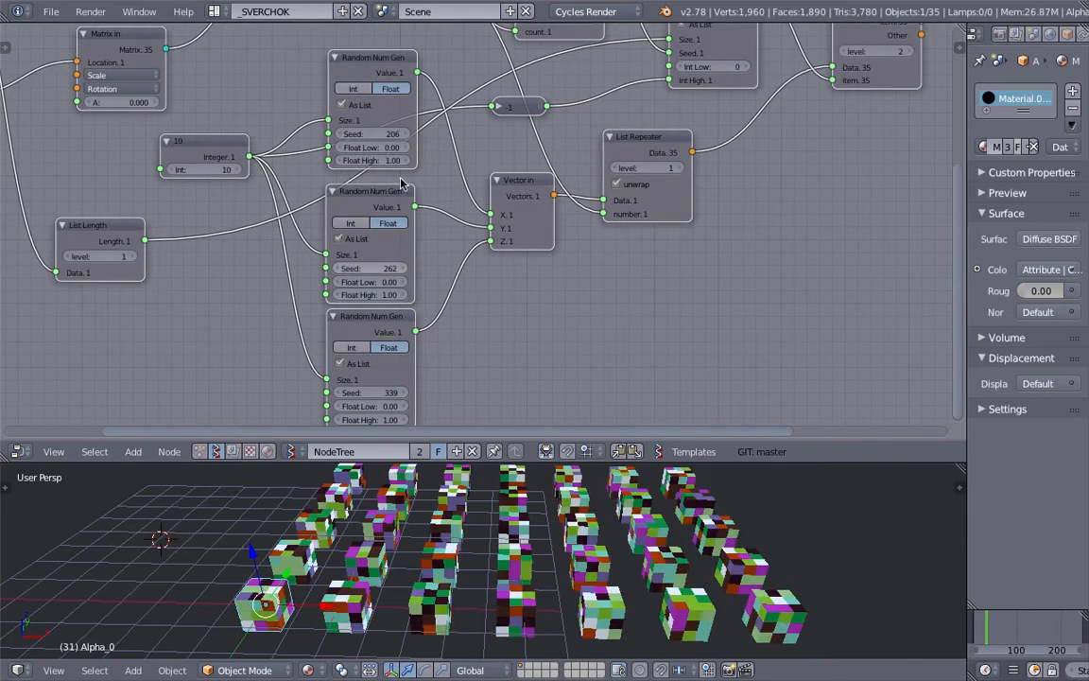
left_click_drag(394, 135, 351, 134)
scroll(257, 154, "down", 2)
middle_click_drag(257, 155, 589, 242)
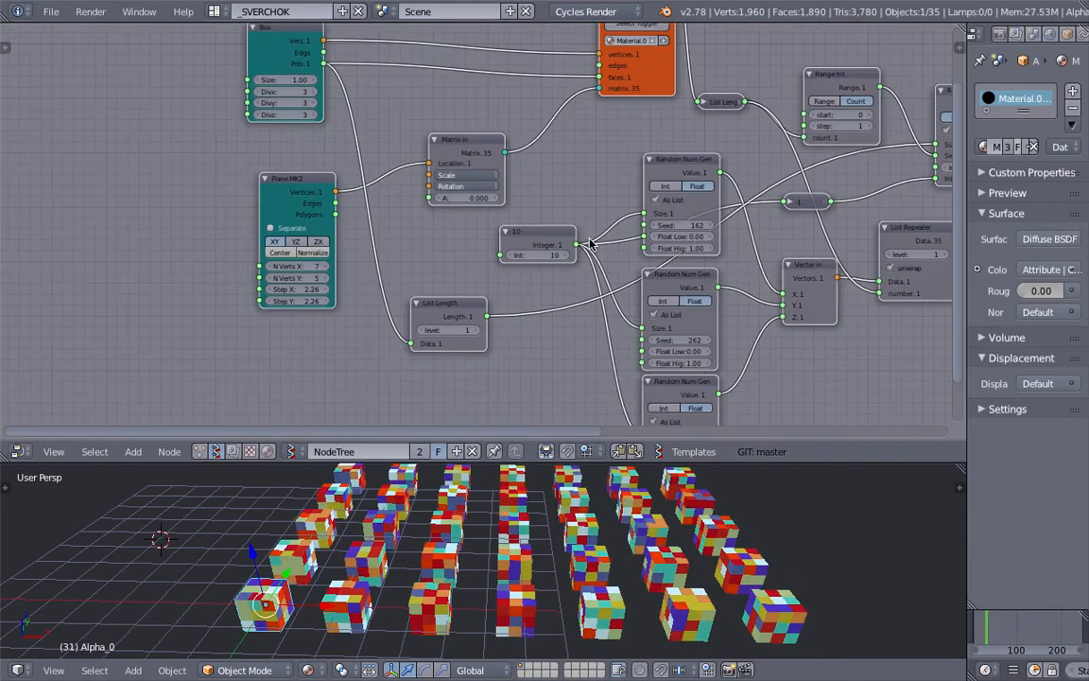
Step: Deselect all nodes and set the integer node that feeds the random color generators to 3
key("alt+a")
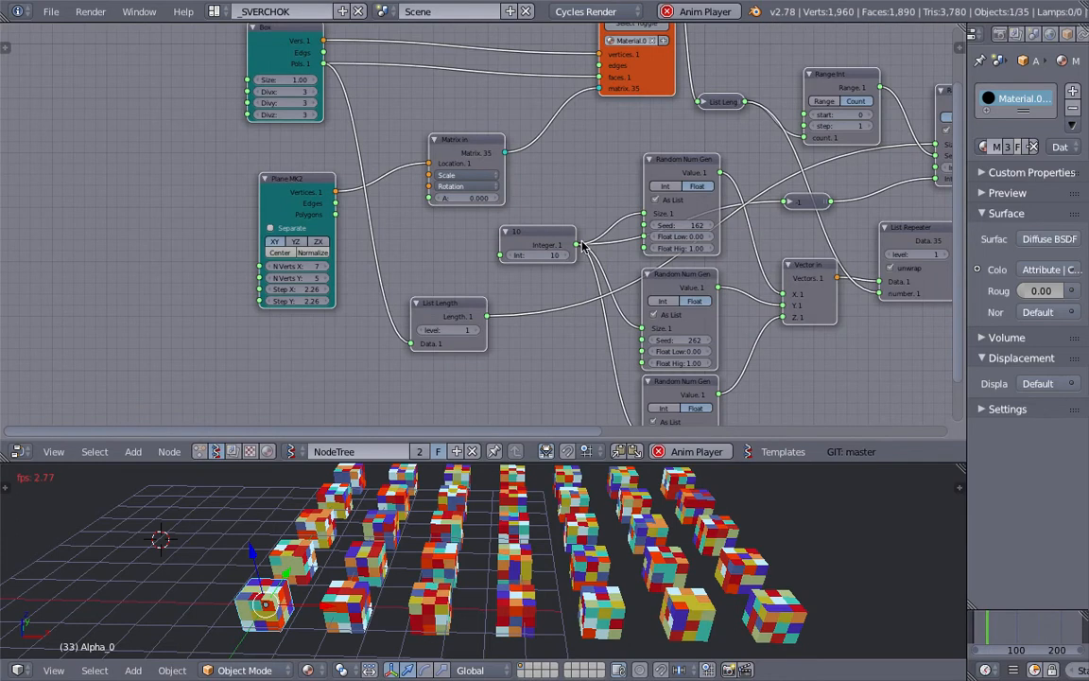
key("a")
middle_click_drag(553, 189, 520, 204)
key("a")
scroll(560, 206, "down", 2)
key("a")
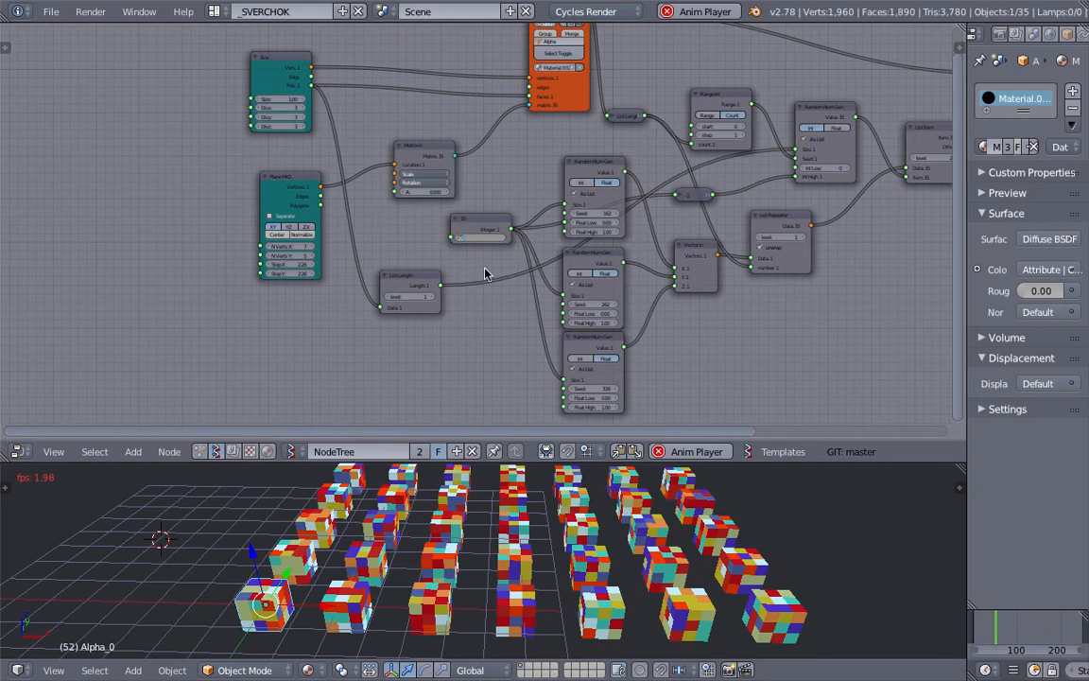
type("3")
key("Return")
scroll(488, 281, "up", 1)
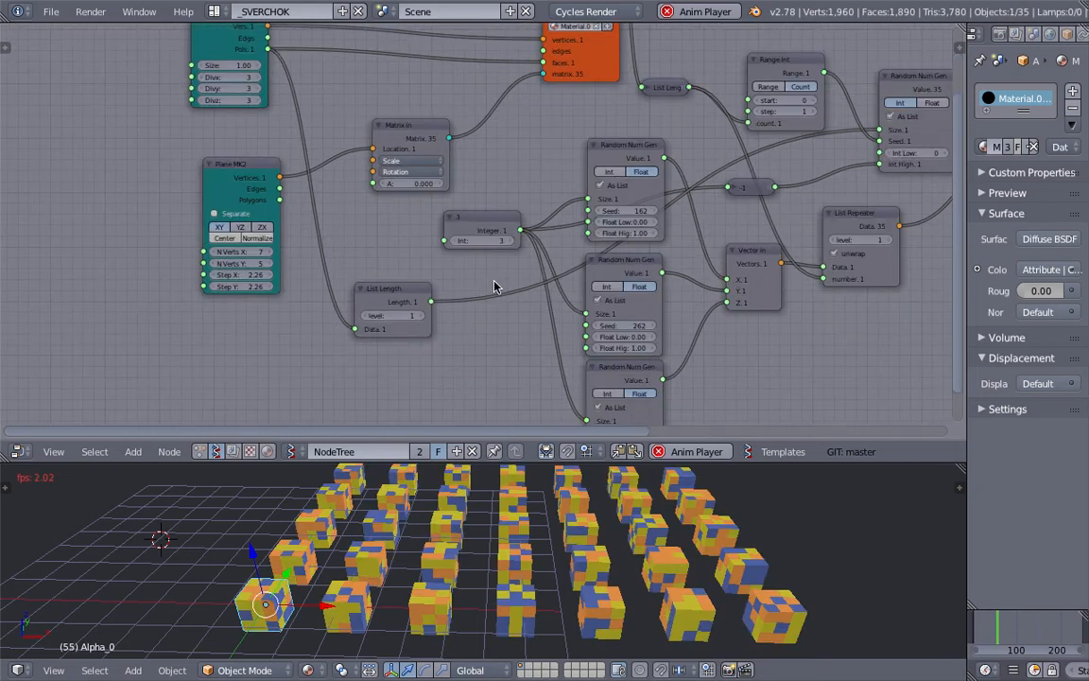
scroll(498, 285, "up", 2)
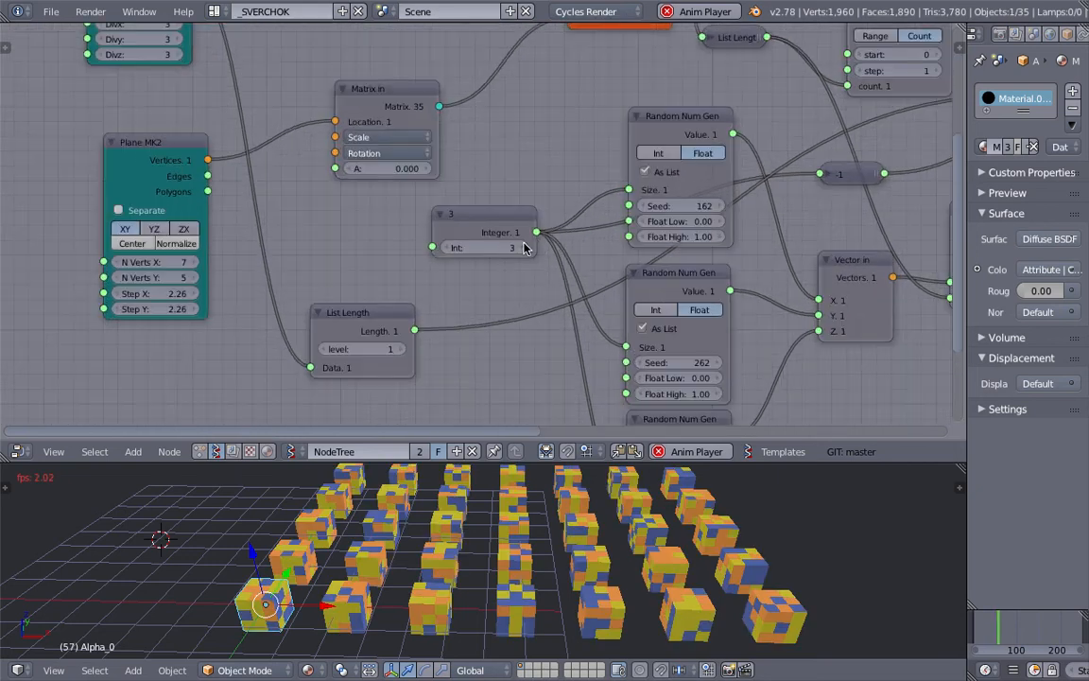
key("Escape")
left_click(879, 582)
Step: Save the Blender file to the Desktop as the next numbered version after sv_vertex_color_variation_001
scroll(863, 569, "down", 4)
scroll(826, 604, "up", 3)
middle_click_drag(747, 534, 712, 516)
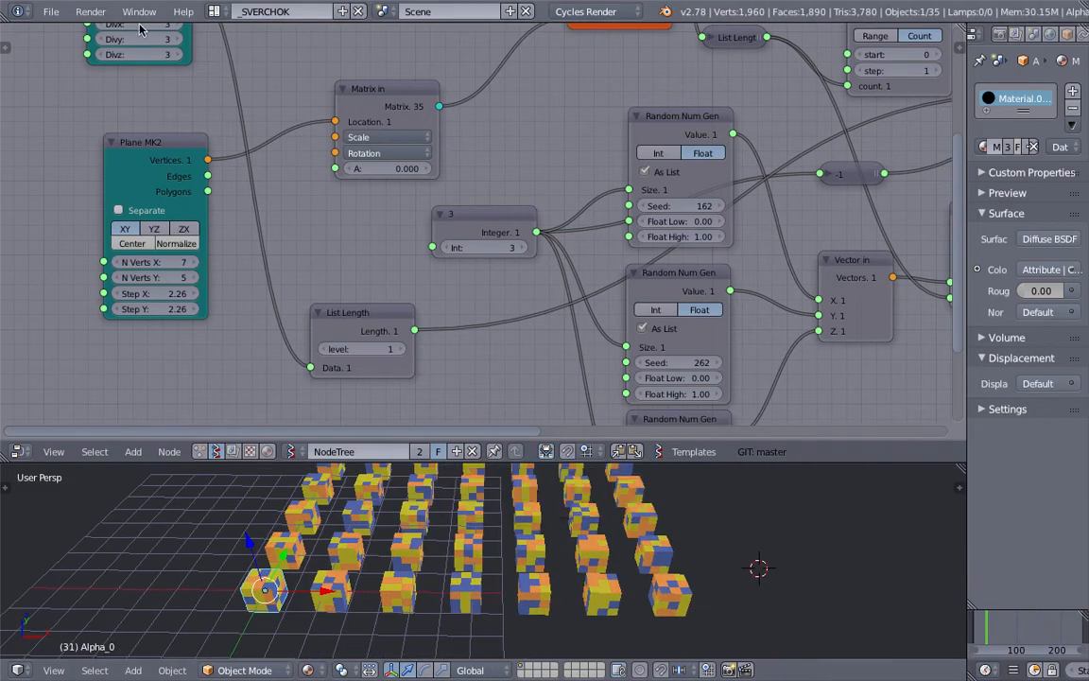
left_click(52, 14)
left_click(99, 158)
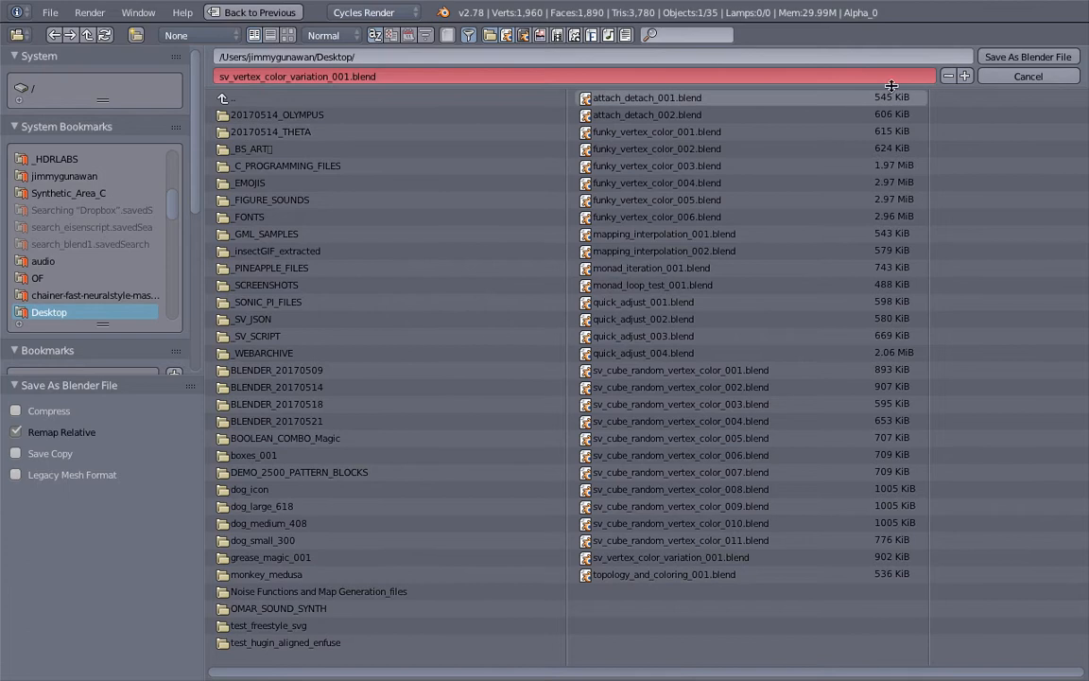
left_click(965, 75)
left_click(1027, 57)
Step: Move the Box node away from the rest of the node tree to free space beside the Viewer BMesh node
scroll(187, 238, "down", 3)
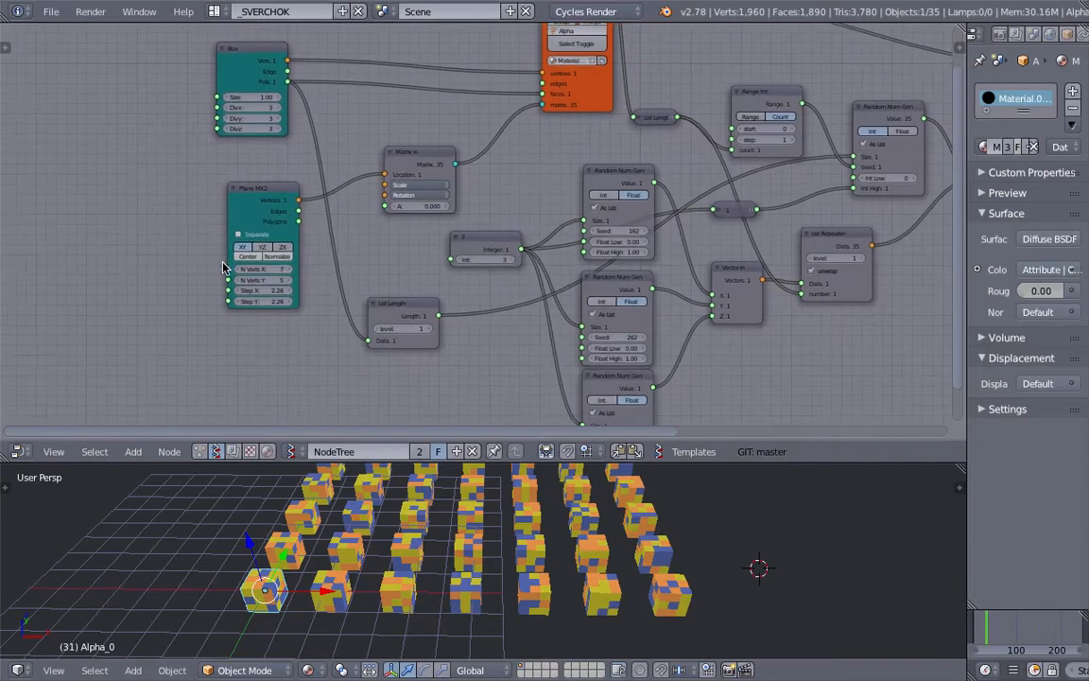
middle_click_drag(186, 238, 177, 264)
left_click_drag(157, 144, 81, 98)
middle_click_drag(222, 162, 311, 179)
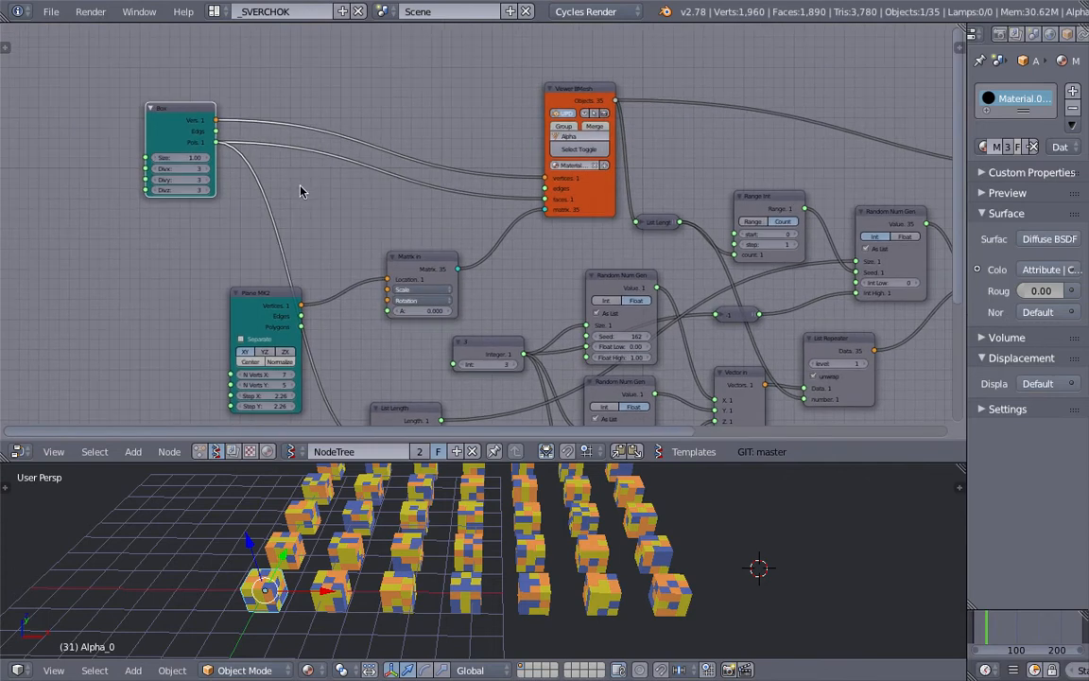
left_click_drag(180, 109, 144, 118)
middle_click_drag(206, 140, 320, 140)
scroll(319, 140, "up", 4)
left_click_drag(236, 112, 178, 103)
Step: Add reroute points to the Box node's Vers and Pols links and move the Box node further away from them
right_click_drag(310, 73, 313, 117, "ctrl")
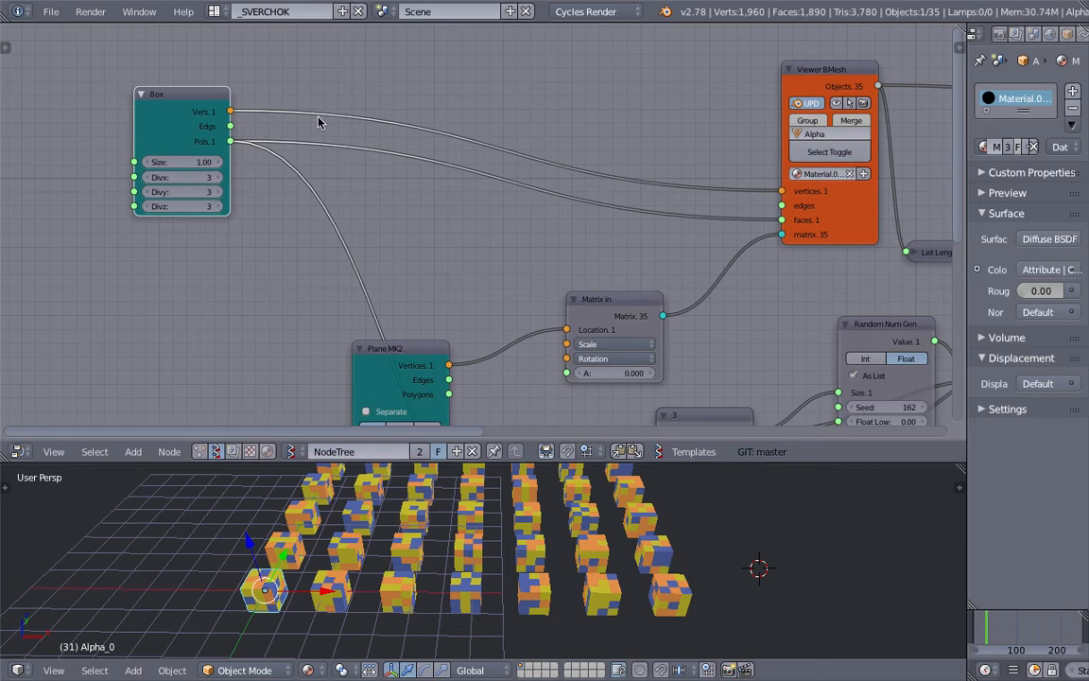
middle_click_drag(322, 77, 346, 75)
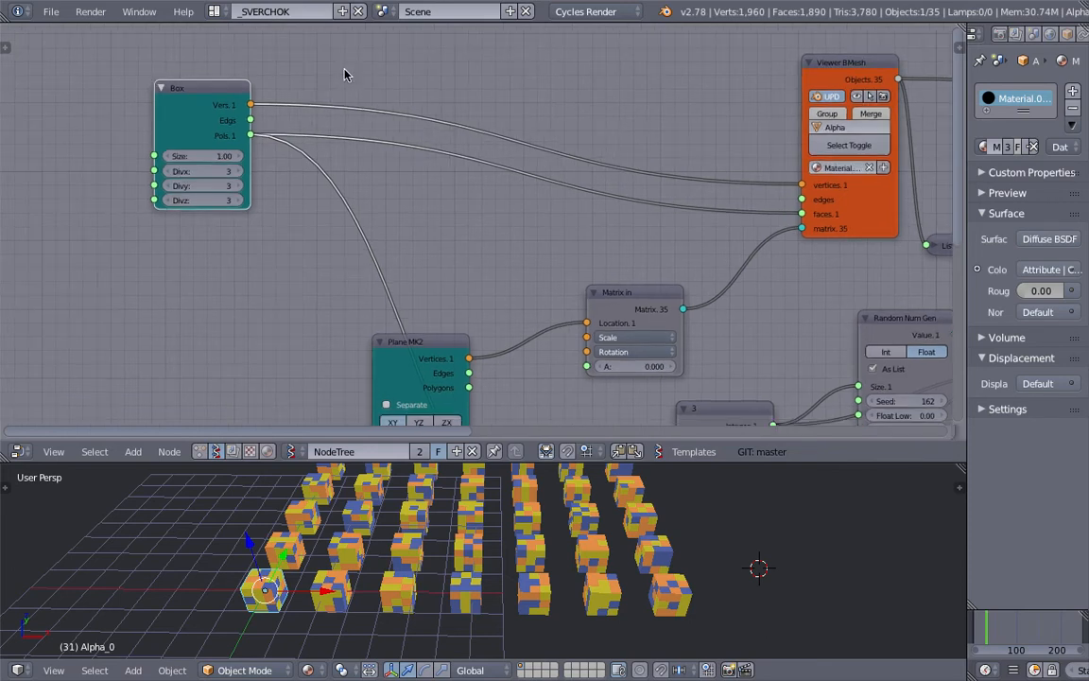
right_click_drag(327, 68, 327, 100, "ctrl")
right_click_drag(285, 228, 286, 229, "shift")
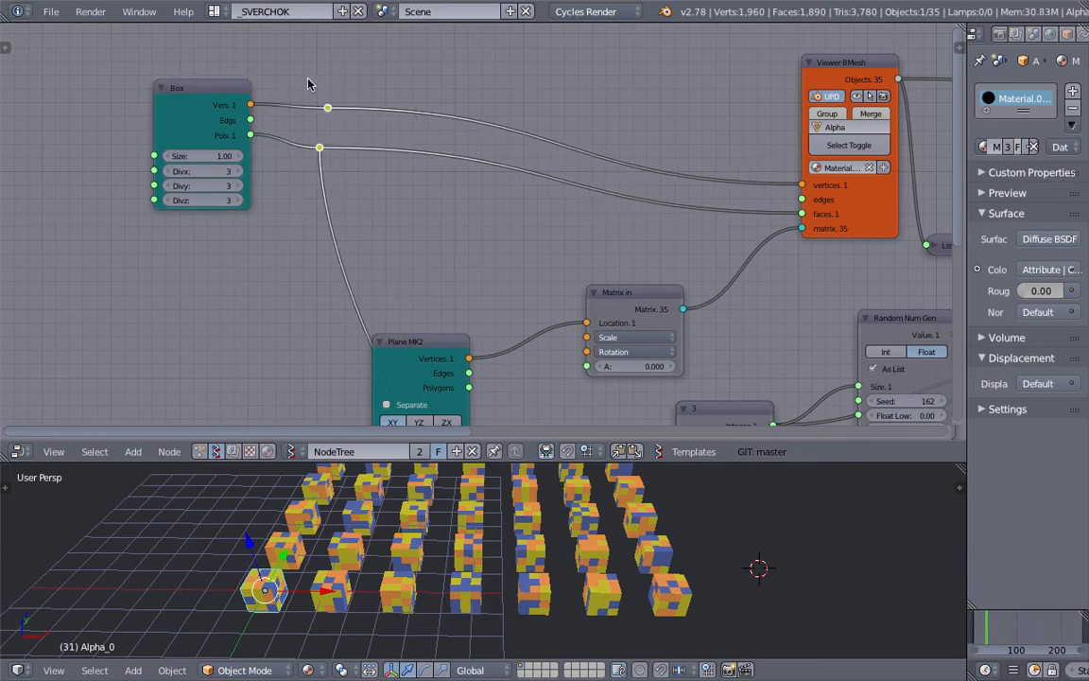
left_click_drag(203, 86, 112, 72)
middle_click_drag(112, 73, 192, 82)
left_click_drag(186, 86, 163, 75)
Step: Set the placement Plane MK2 node's N Verts X to 3 and N Verts Y to 2, and deselect the objects
middle_click_drag(299, 255, 294, 131)
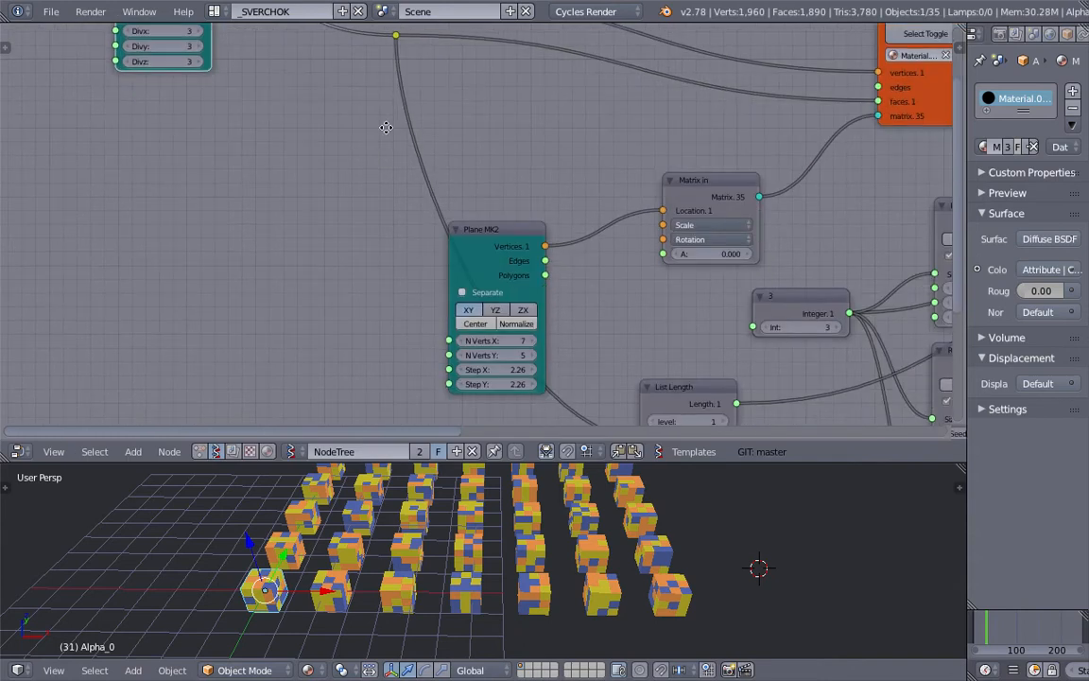
middle_click_drag(386, 124, 368, 99)
left_click_drag(479, 316, 479, 330)
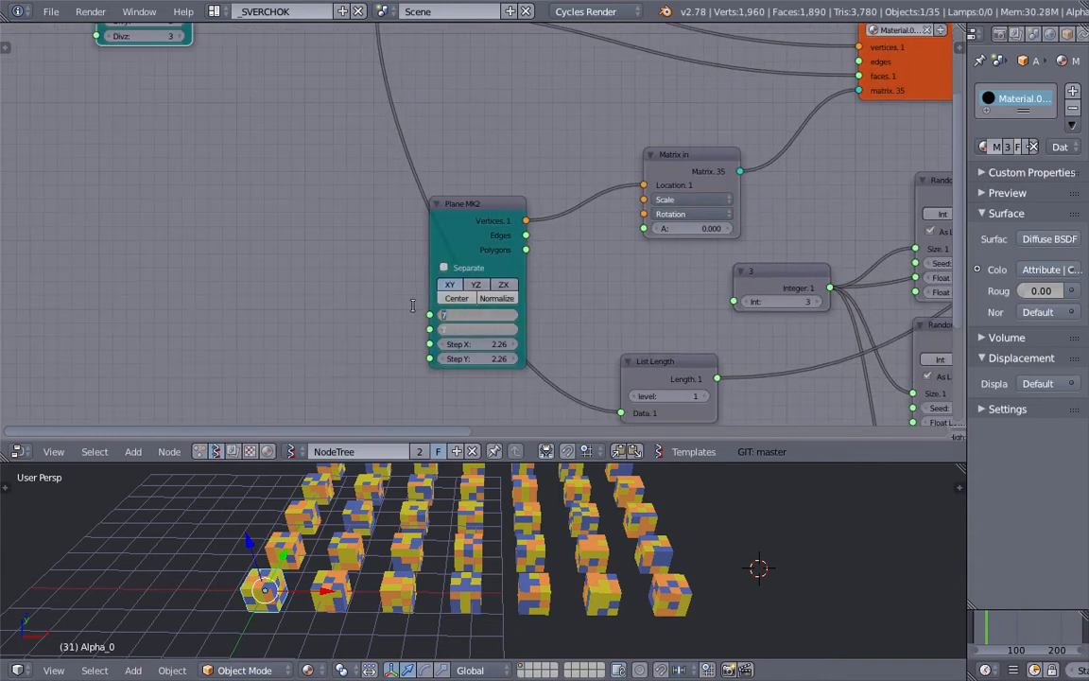
type("2")
key("Return")
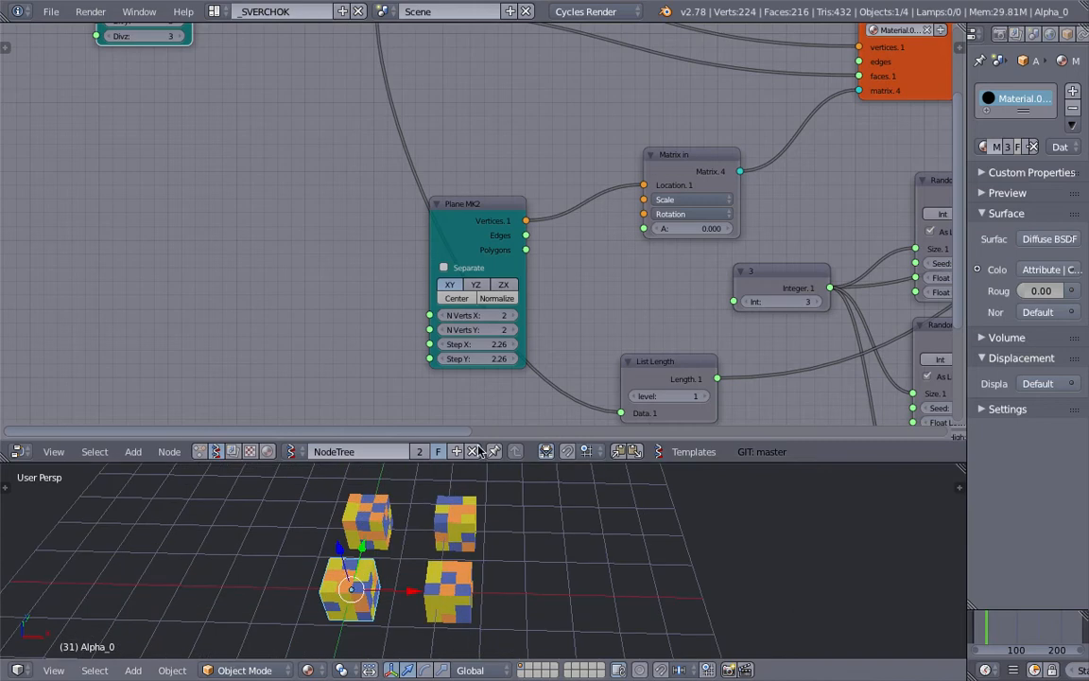
left_click(511, 315)
mouse_move(416, 556)
middle_mouse_down()
mouse_move(411, 532)
mouse_move(416, 576)
middle_mouse_up()
key("a")
Step: Move the Box node further aside and cut its vertex and polygon links to the reroute points
scroll(224, 142, "down", 1)
middle_click_drag(224, 141, 307, 342)
left_click_drag(243, 161, 131, 132)
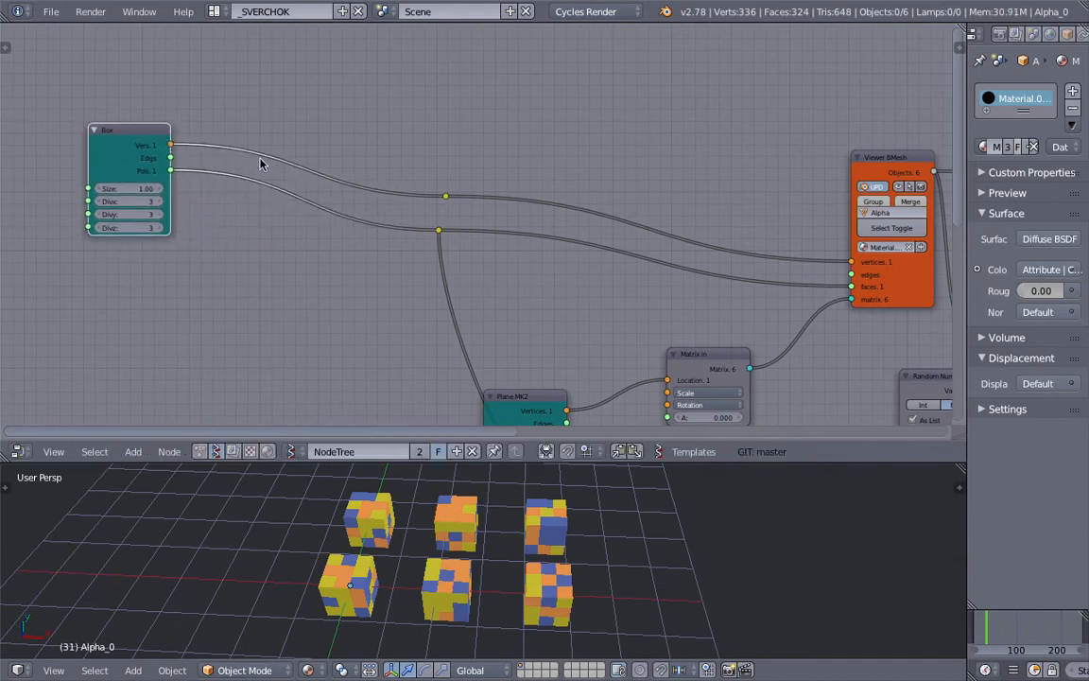
right_click_drag(237, 118, 225, 185, "ctrl")
Step: Add a second Plane MK2 node and connect its Vertices and Polygons outputs to the two reroute points
key("space")
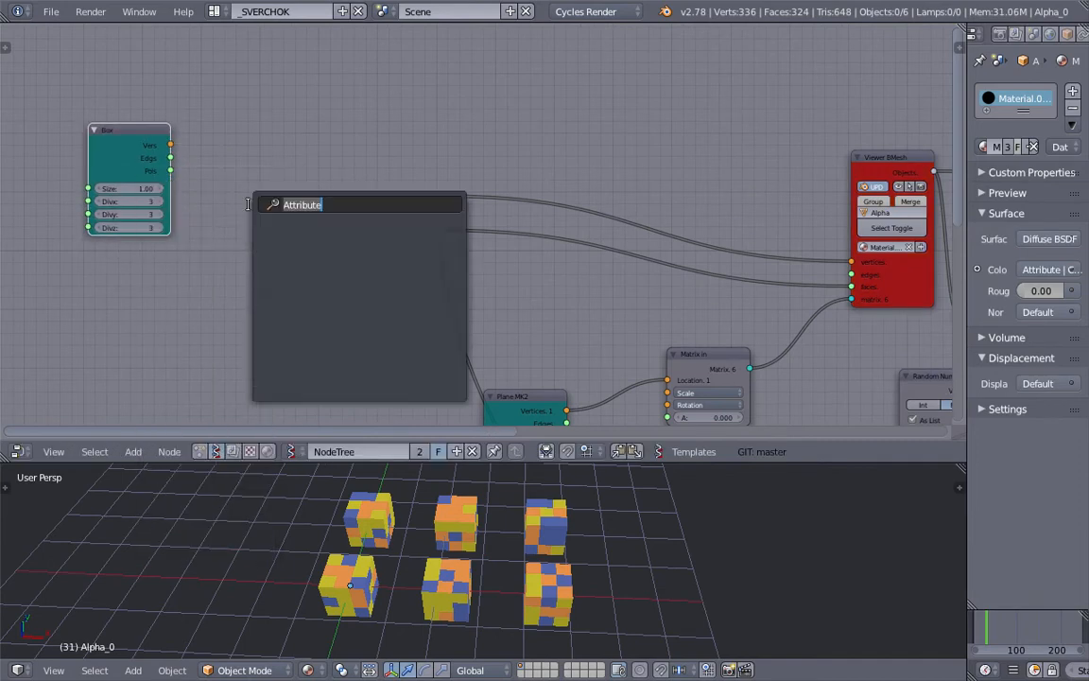
type("pl")
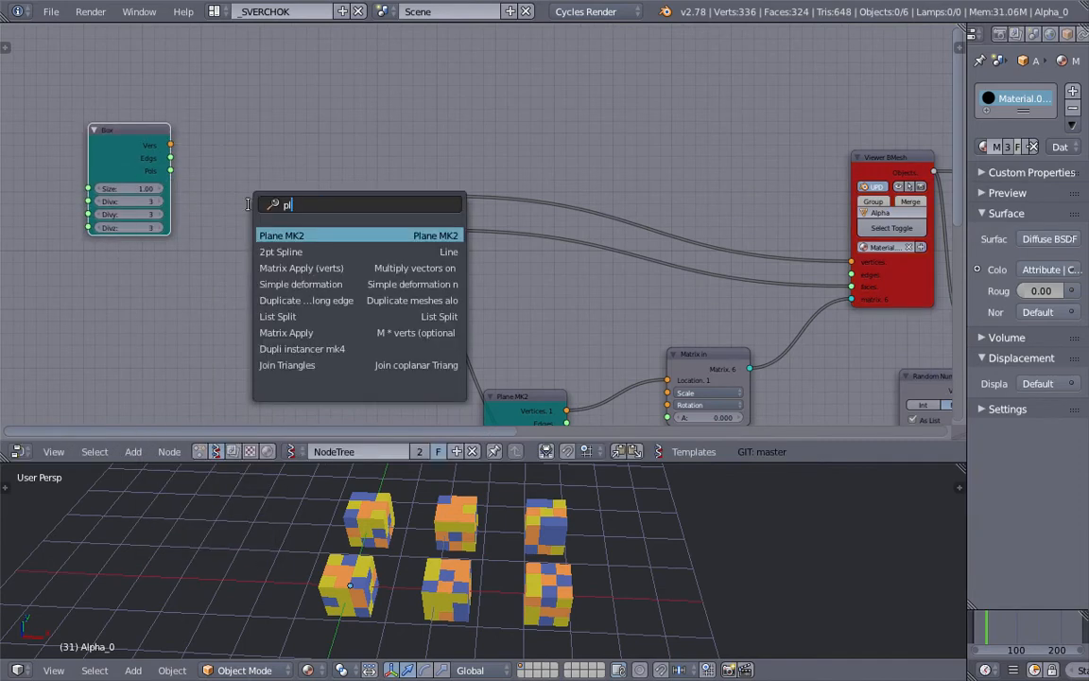
key("Return")
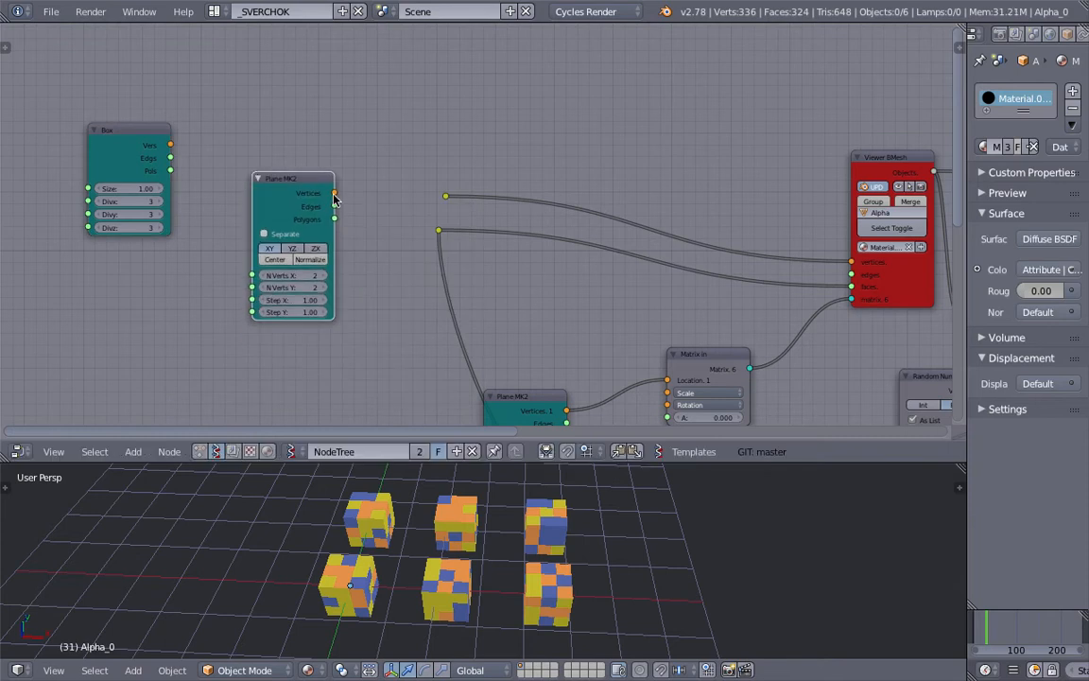
left_click_drag(333, 195, 337, 197)
left_click_drag(451, 196, 445, 196)
left_click_drag(334, 218, 440, 229)
middle_click_drag(427, 243, 430, 228)
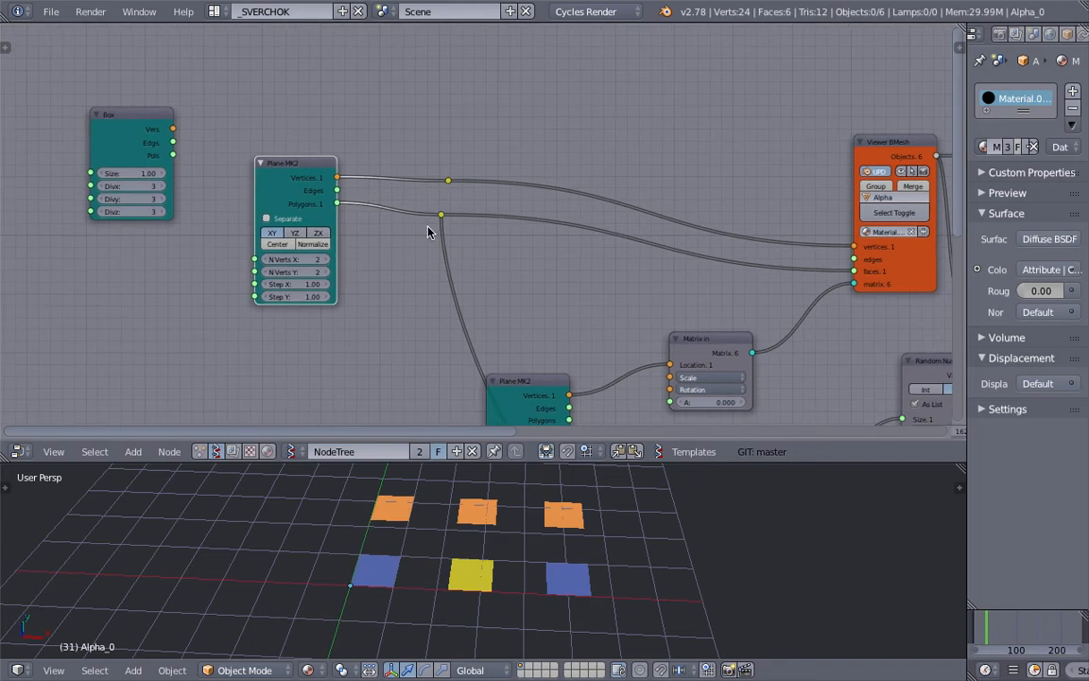
Step: Set the new Plane MK2 node's N Verts X and N Verts Y to 5
scroll(559, 527, "down", 1)
middle_click_drag(559, 527, 565, 556)
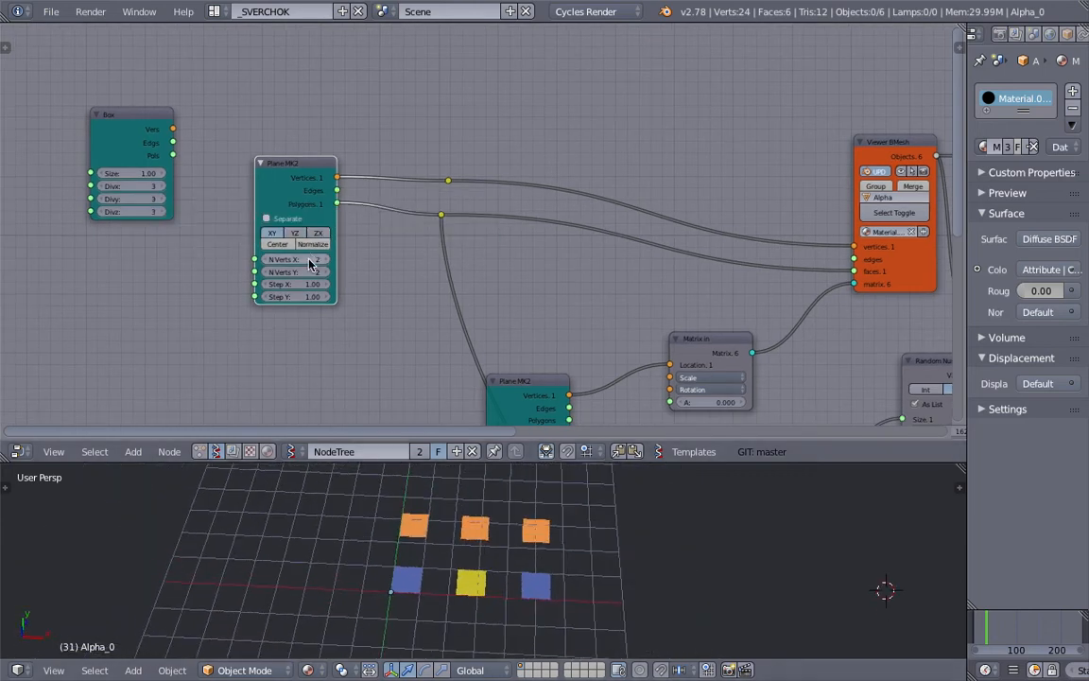
type("4")
key("Return")
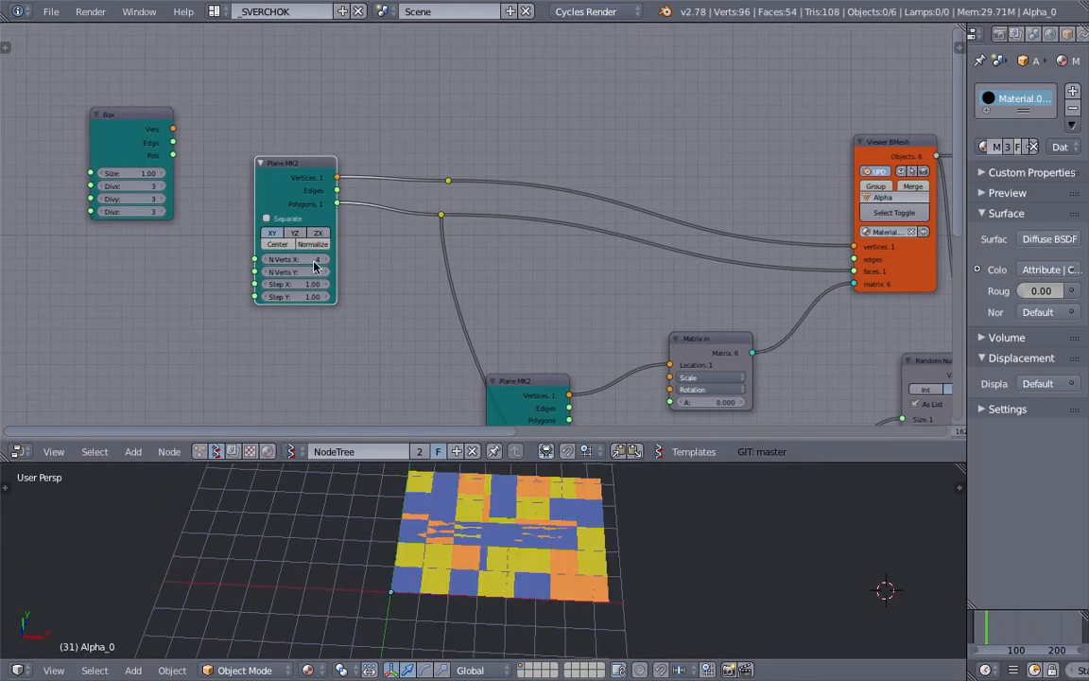
key("Return")
Step: Set Step X and Step Y of the Plane MK2 node feeding Matrix in to 4.60
middle_click_drag(463, 356, 413, 181)
left_click_drag(478, 336, 572, 336)
scroll(662, 603, "down", 4)
Step: Switch the 3D viewport to the top view of the six colored planes
scroll(672, 535, "up", 2)
middle_click_drag(705, 512, 652, 492, "shift")
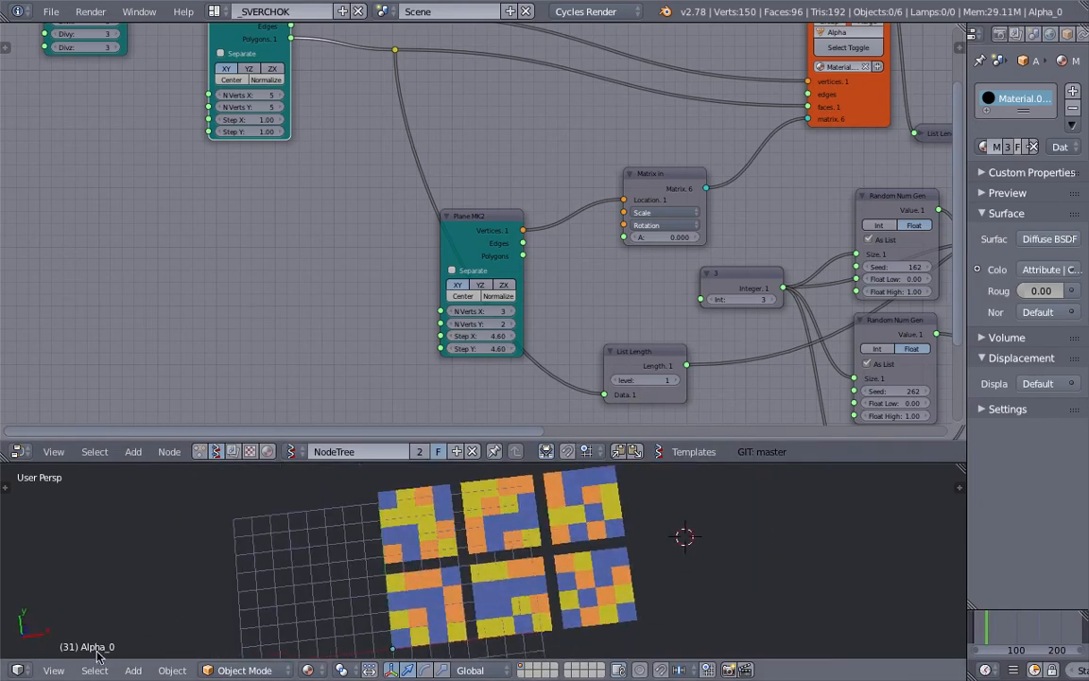
left_click(53, 669)
left_click(102, 591)
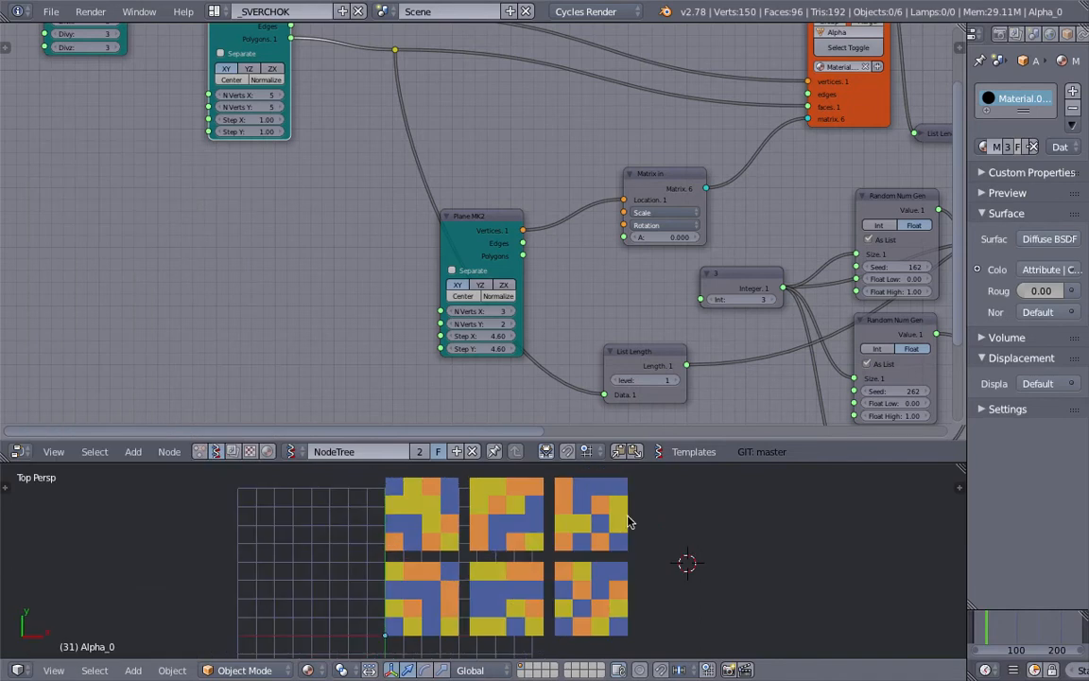
middle_click_drag(598, 518, 532, 518, "shift")
Step: Reposition the Viewer BMesh node higher and closer to the Matrix in node
scroll(616, 210, "down", 1)
middle_click_drag(618, 209, 313, 210)
middle_click_drag(583, 269, 536, 212)
left_click_drag(377, 220, 375, 217)
middle_click_drag(471, 170, 373, 286)
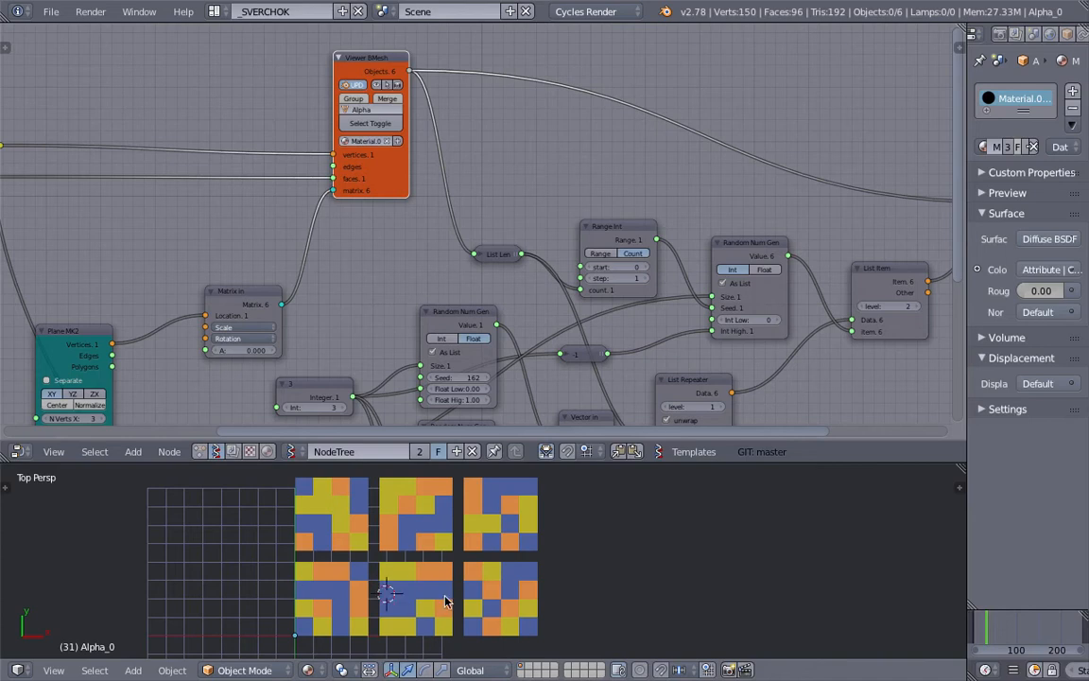
left_click(366, 592)
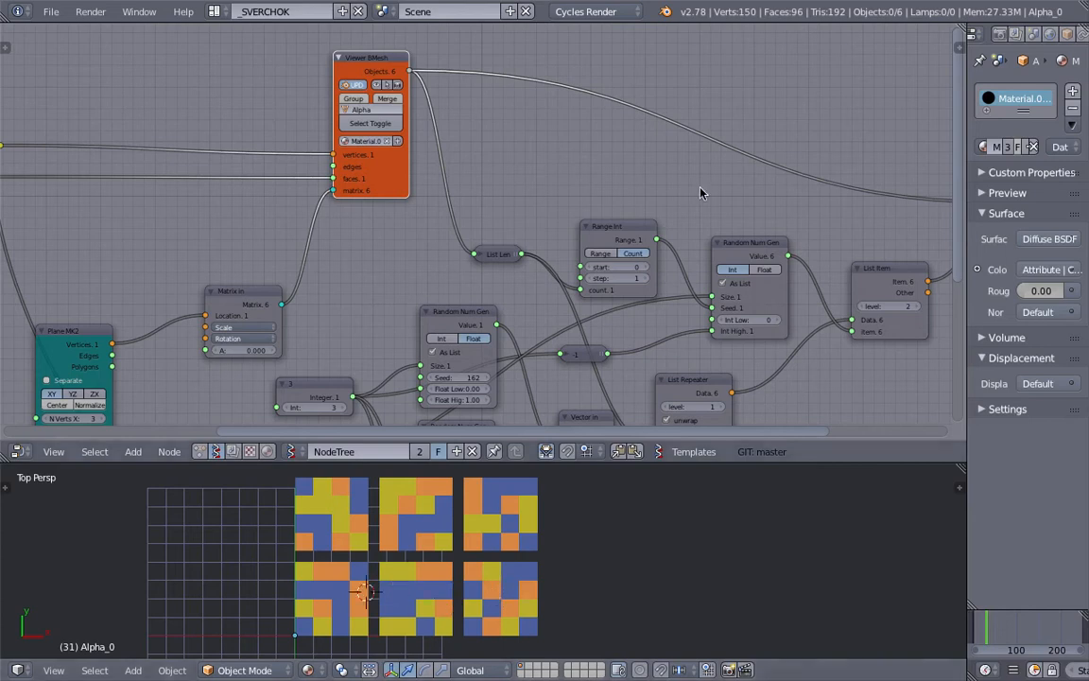
Step: Move the Vertex color new node further from the List Item node and widen the node editor
scroll(761, 198, "down", 3)
middle_click_drag(766, 202, 597, 155)
middle_click_drag(668, 186, 616, 190)
left_click_drag(718, 125, 742, 104)
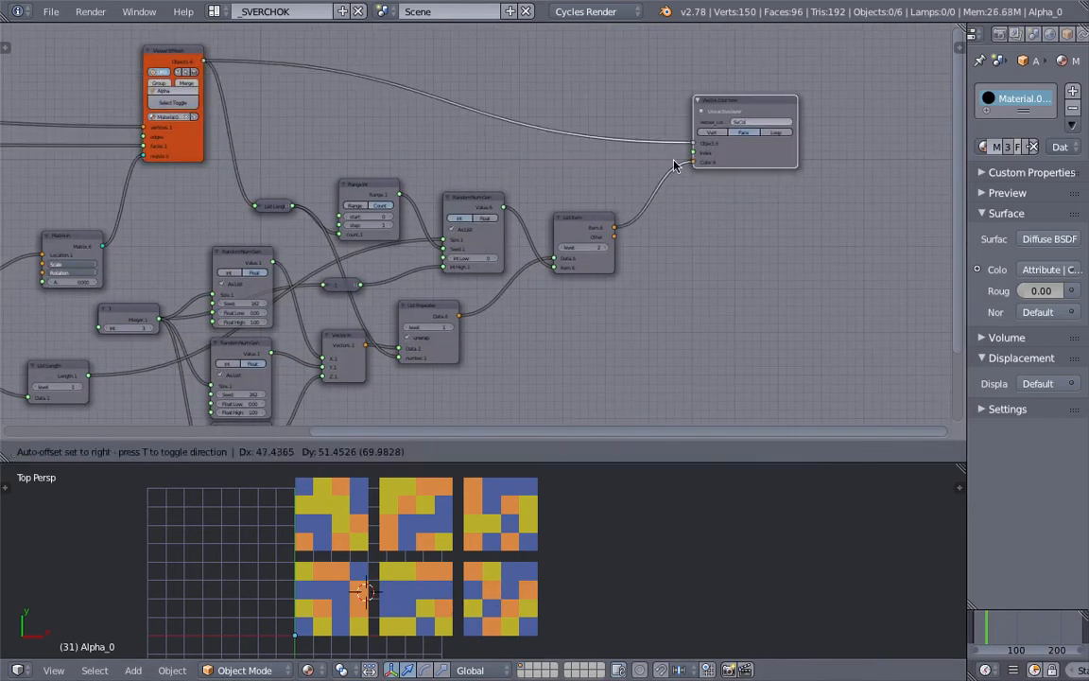
scroll(756, 212, "up", 1)
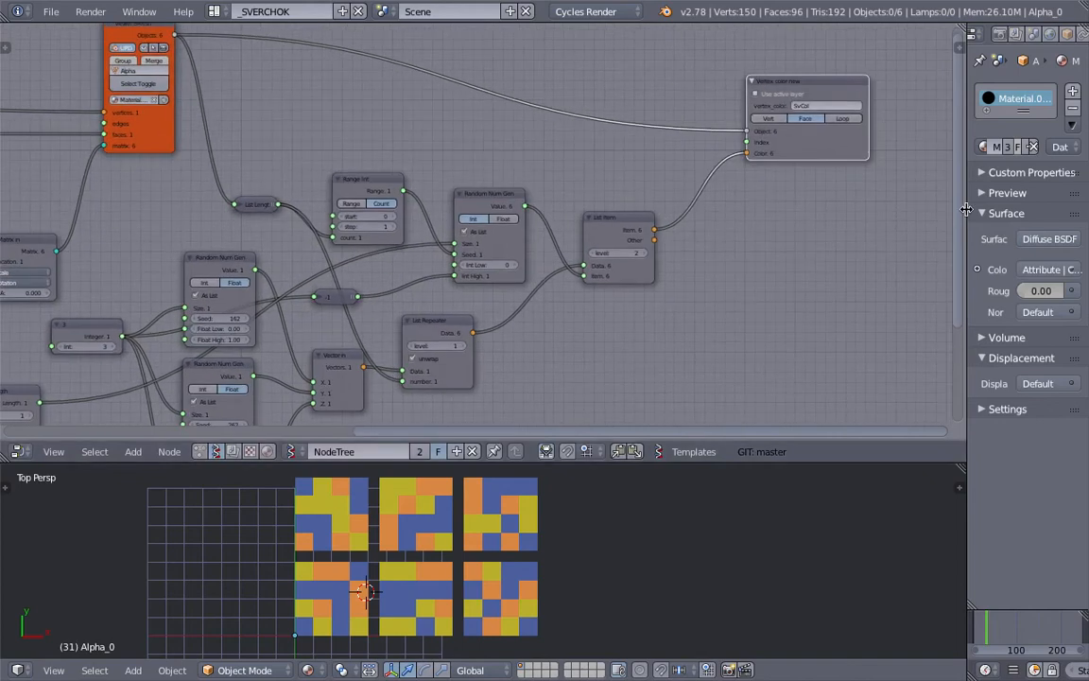
left_click_drag(966, 210, 1001, 210)
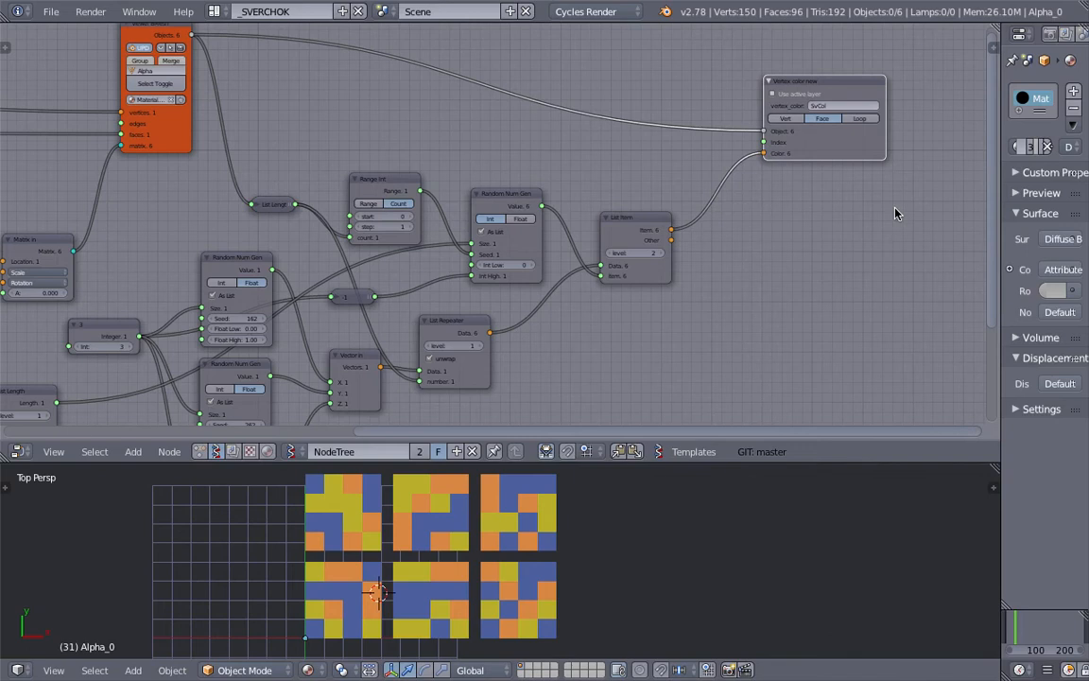
Step: Examine the Vertex color new node's settings and the chain of nodes that supplies its objects and colors
middle_click_drag(815, 186, 601, 229)
scroll(603, 229, "up", 4)
scroll(585, 103, "up", 1)
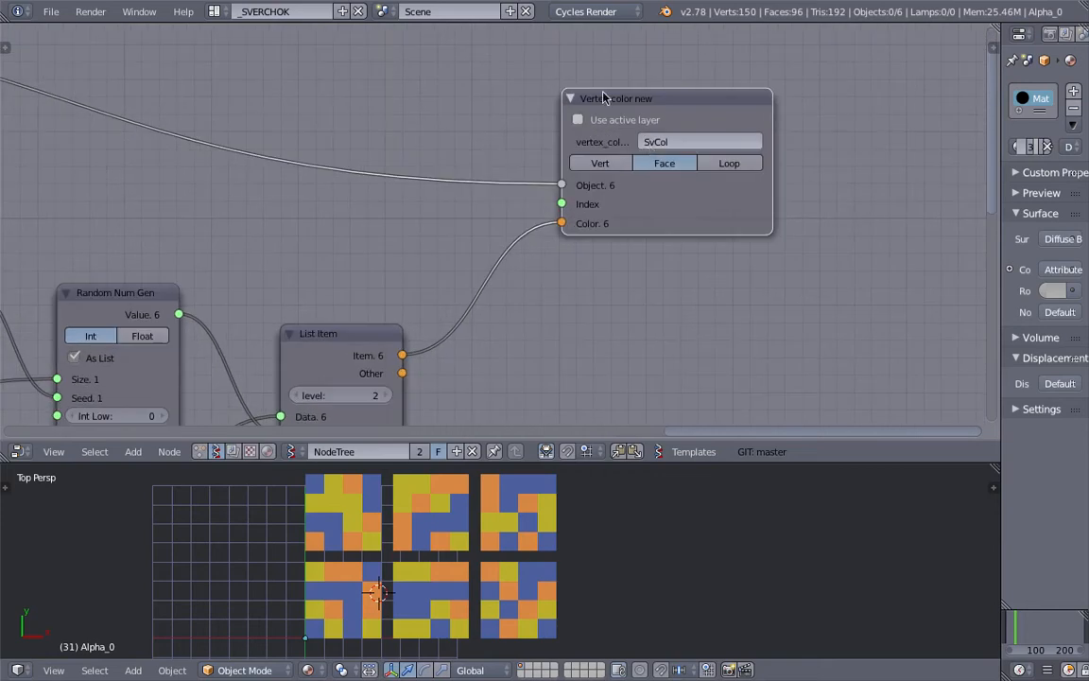
scroll(546, 195, "down", 2)
middle_click_drag(502, 180, 636, 174)
middle_click_drag(608, 217, 705, 238)
scroll(662, 131, "down", 3)
middle_click_drag(236, 227, 482, 224)
scroll(484, 227, "down", 1)
scroll(484, 233, "down", 3)
middle_click_drag(729, 284, 691, 199)
scroll(737, 177, "up", 3)
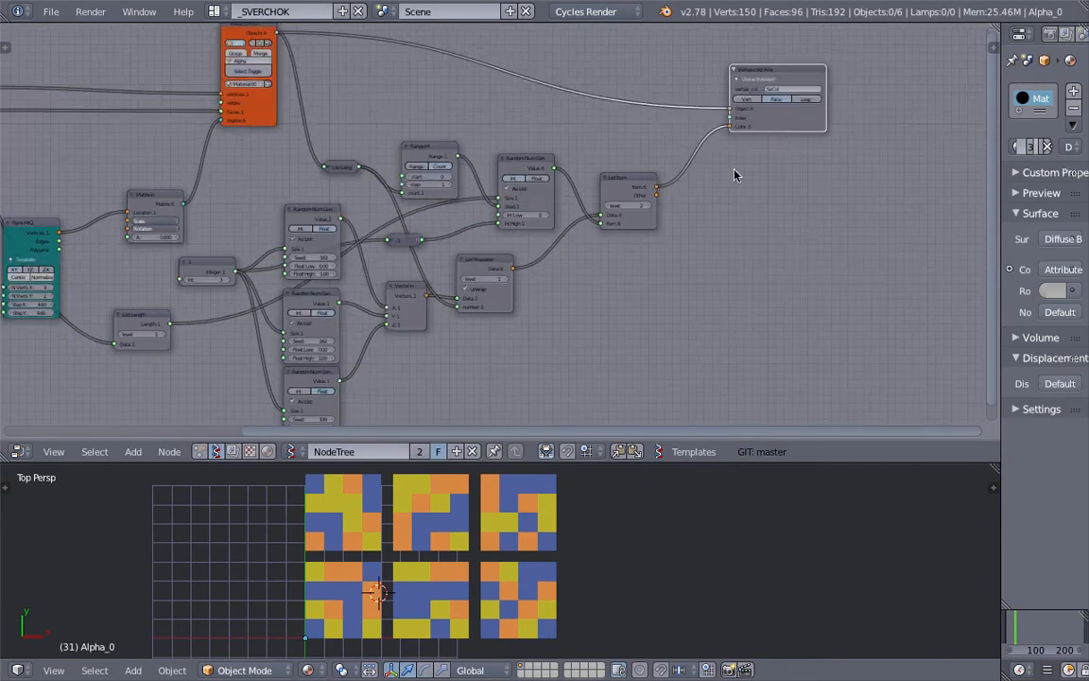
Step: Spread the Vertex color new, List Item and integer Random Num Gen nodes further apart
left_click_drag(795, 124, 844, 105)
scroll(786, 202, "up", 2)
left_click_drag(622, 170, 728, 107)
middle_click_drag(599, 142, 638, 141)
scroll(596, 142, "up", 4)
left_click_drag(540, 139, 627, 99)
middle_click_drag(561, 167, 615, 170)
Step: Move the Range Int, -1 and List Repeater nodes closer to the integer Random Num Gen node
left_click_drag(439, 109, 489, 71)
middle_click_drag(530, 116, 542, 113)
left_click_drag(405, 245, 485, 198)
left_click_drag(550, 281, 691, 229)
middle_click_drag(819, 189, 672, 180)
middle_click_drag(649, 260, 707, 254)
scroll(690, 226, "down", 2)
scroll(692, 227, "up", 3)
scroll(792, 295, "down", 2)
left_click_drag(770, 462, 769, 468)
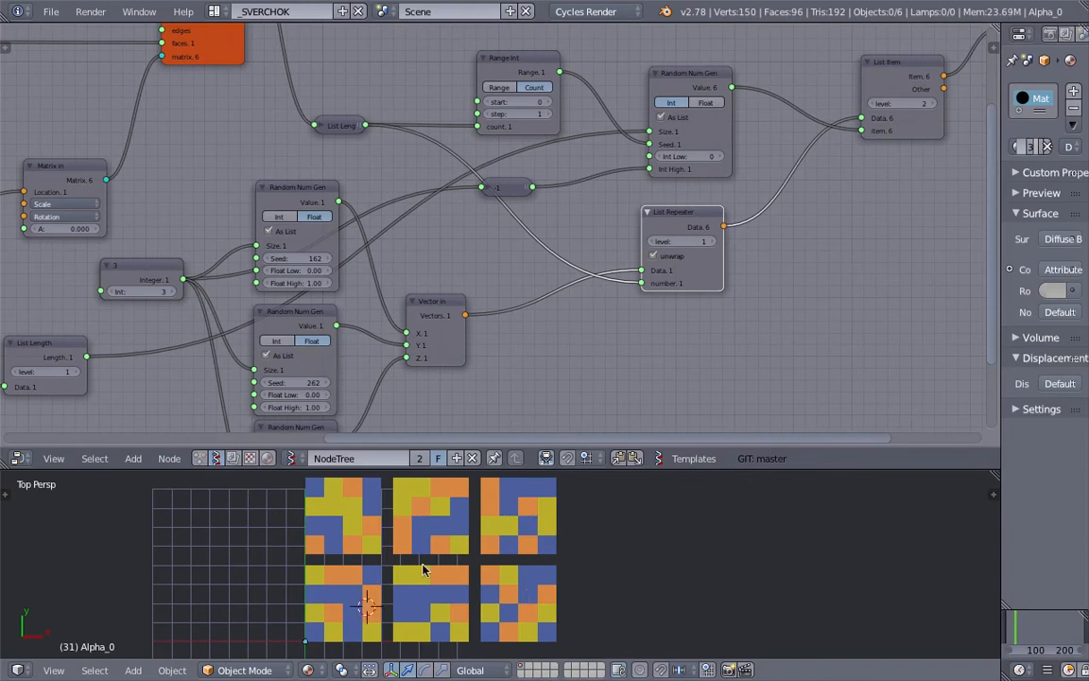
Step: Enlarge the node editor slightly and shift the List Repeater node further from the Vector in node
middle_click_drag(552, 282, 603, 245)
scroll(610, 252, "down", 1)
scroll(716, 248, "up", 1)
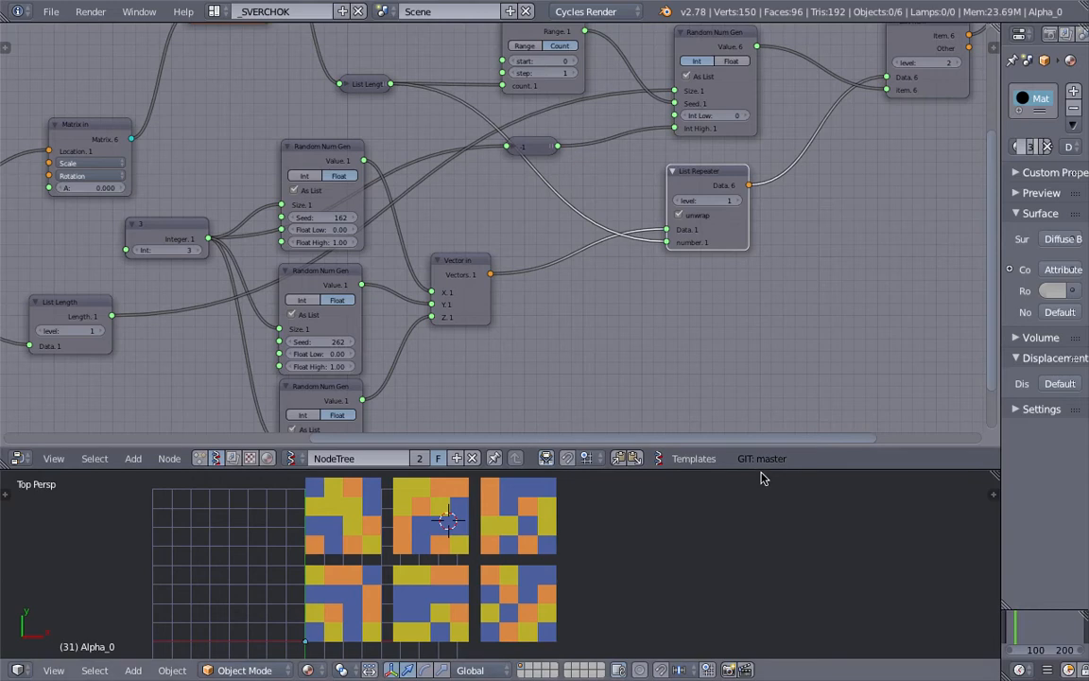
left_click_drag(761, 470, 761, 476)
middle_click_drag(692, 292, 661, 303)
middle_click_drag(664, 203, 604, 213)
left_click_drag(617, 207, 640, 217)
middle_click_drag(640, 217, 601, 250)
scroll(636, 256, "up", 3)
scroll(463, 284, "down", 1)
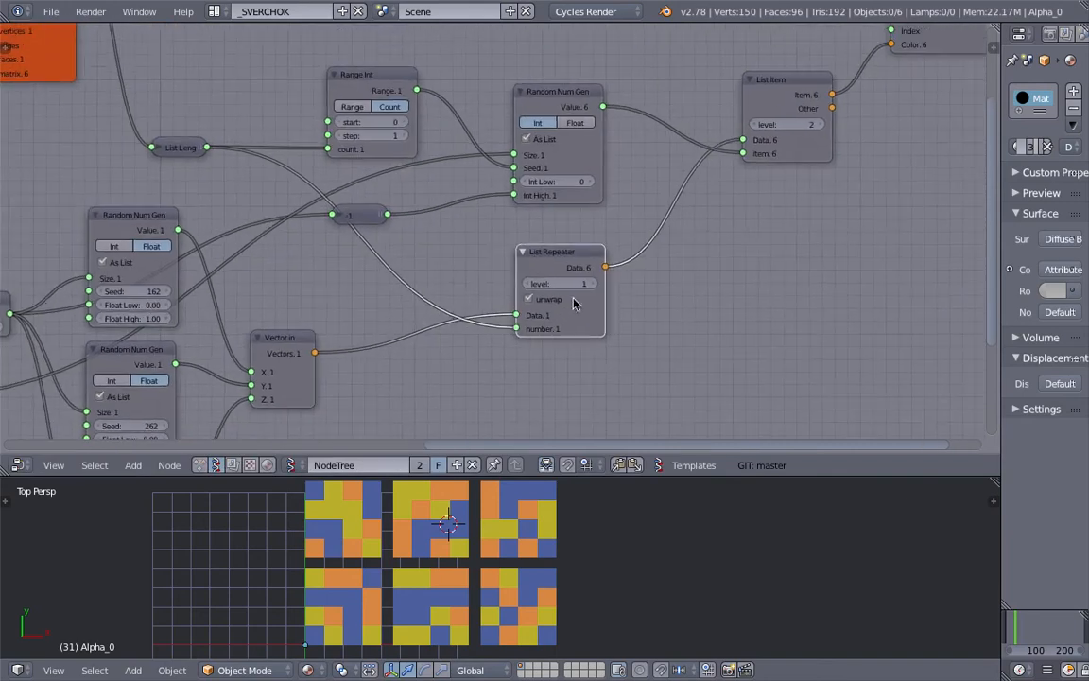
Step: Move the Vector in node and its three float Random Num Gen nodes closer to the List Repeater node
scroll(272, 231, "down", 1)
middle_click_drag(207, 289, 295, 256)
left_click_drag(361, 276, 469, 283)
left_click_drag(263, 182, 395, 199)
left_click_drag(235, 285, 360, 292)
middle_click_drag(361, 292, 373, 266)
left_click_drag(248, 363, 388, 372)
middle_click_drag(255, 291, 376, 264)
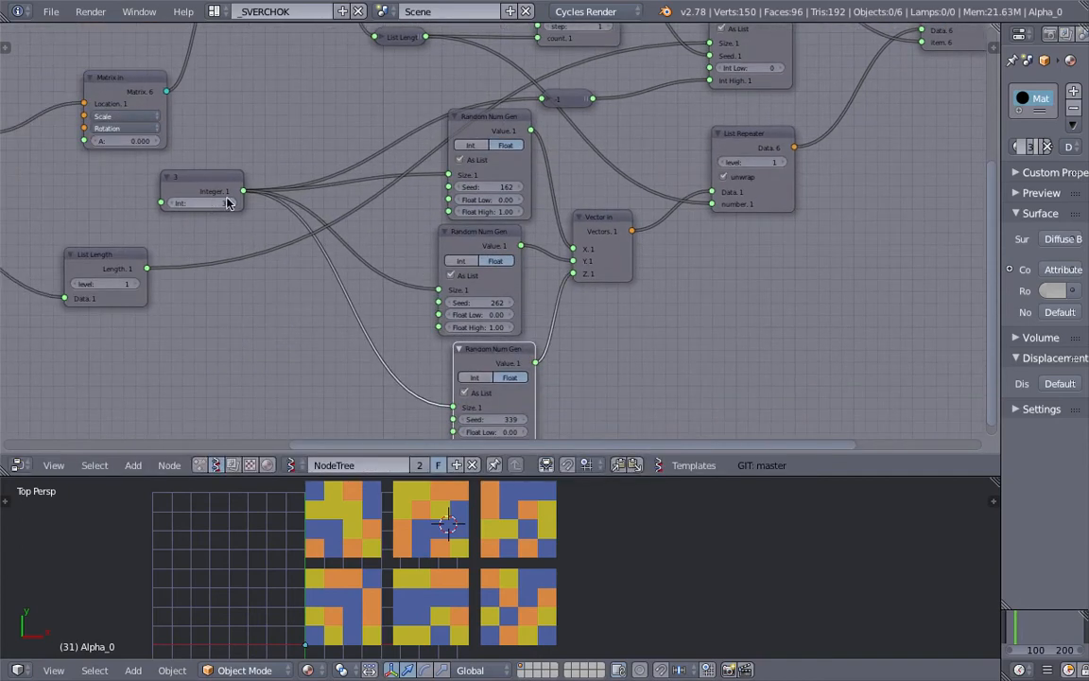
Step: Set the color-count integer node to 5 and the uppermost float Random Num Gen node's seed to 226
middle_click_drag(213, 204, 226, 204)
left_click_drag(221, 180, 273, 187)
scroll(283, 210, "up", 2)
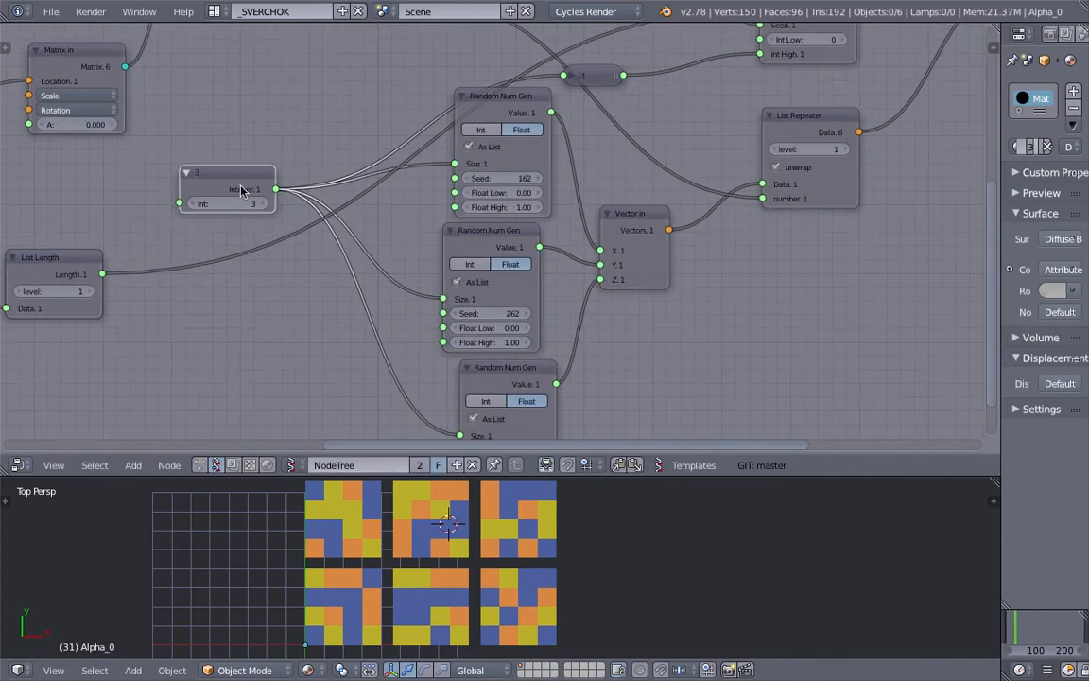
left_click(264, 205)
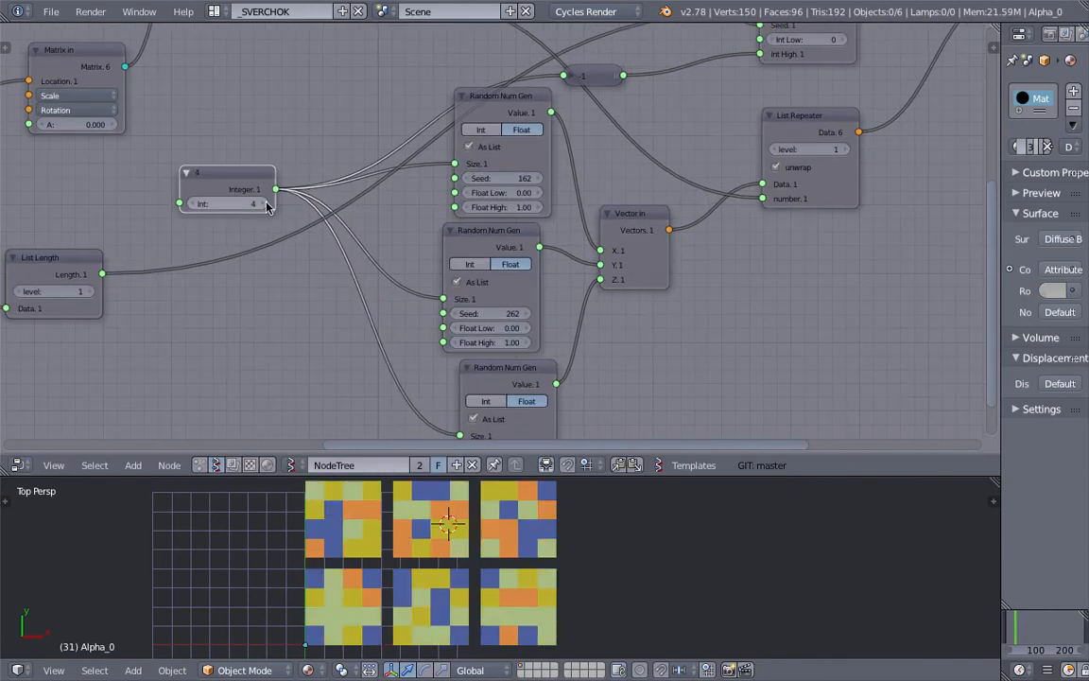
left_click(264, 206)
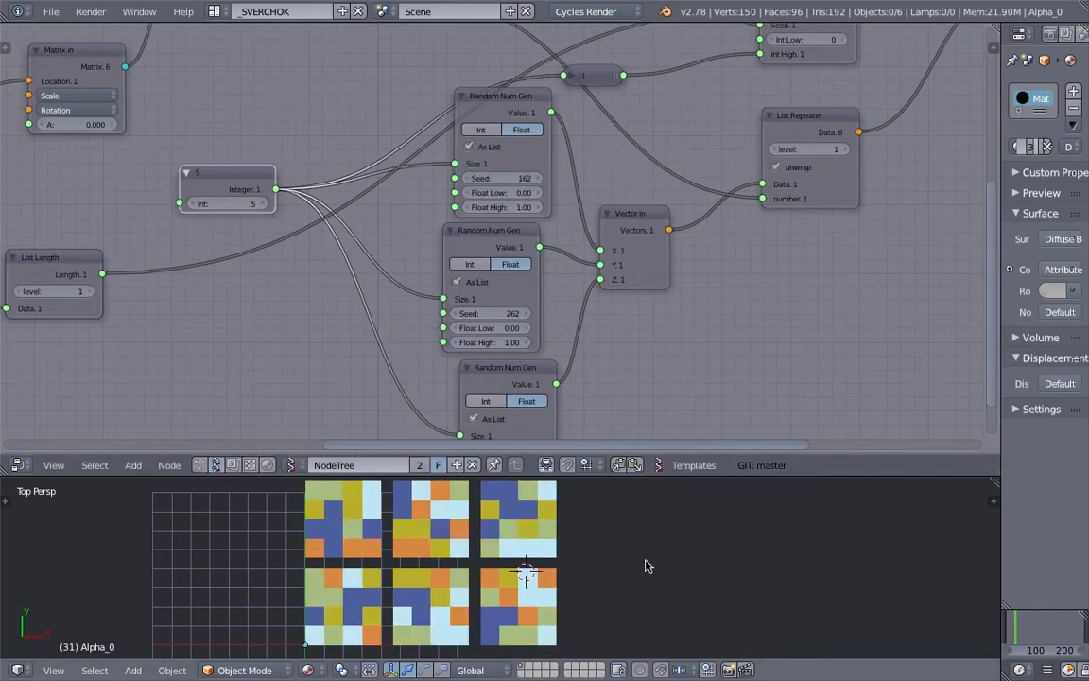
left_click_drag(502, 179, 529, 179)
Step: Rearrange the Range Int, integer Random Num Gen and List Item nodes so their connections are easier to follow
middle_click_drag(586, 265, 494, 440)
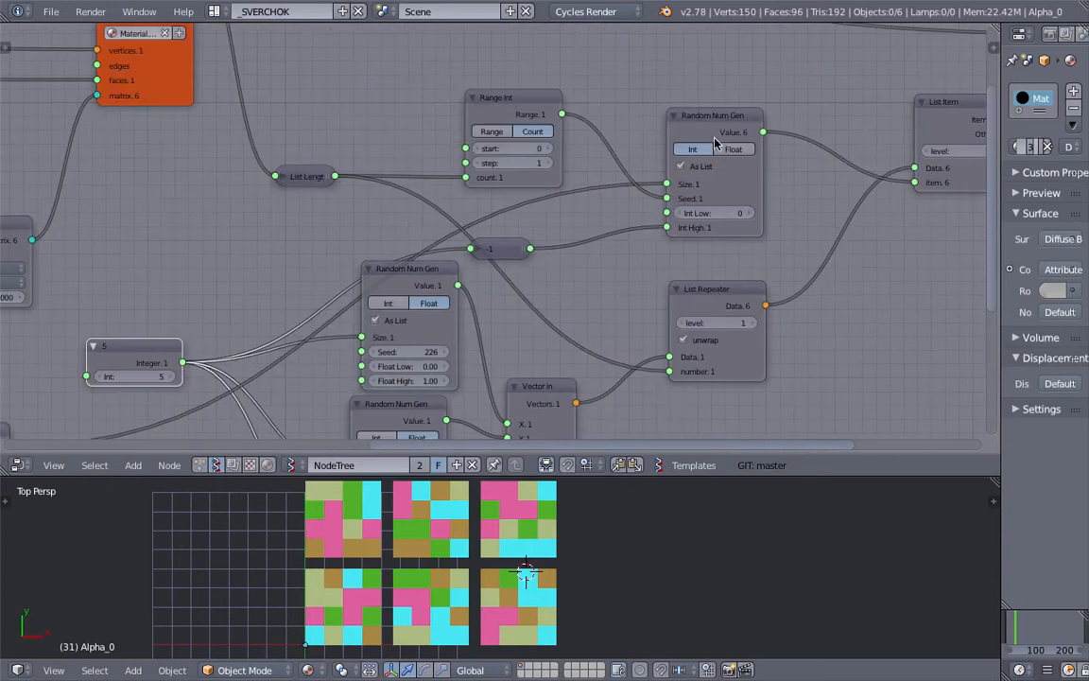
left_click_drag(702, 116, 740, 83)
middle_click_drag(760, 89, 697, 95)
left_click_drag(695, 99, 674, 112)
left_click_drag(416, 102, 420, 56)
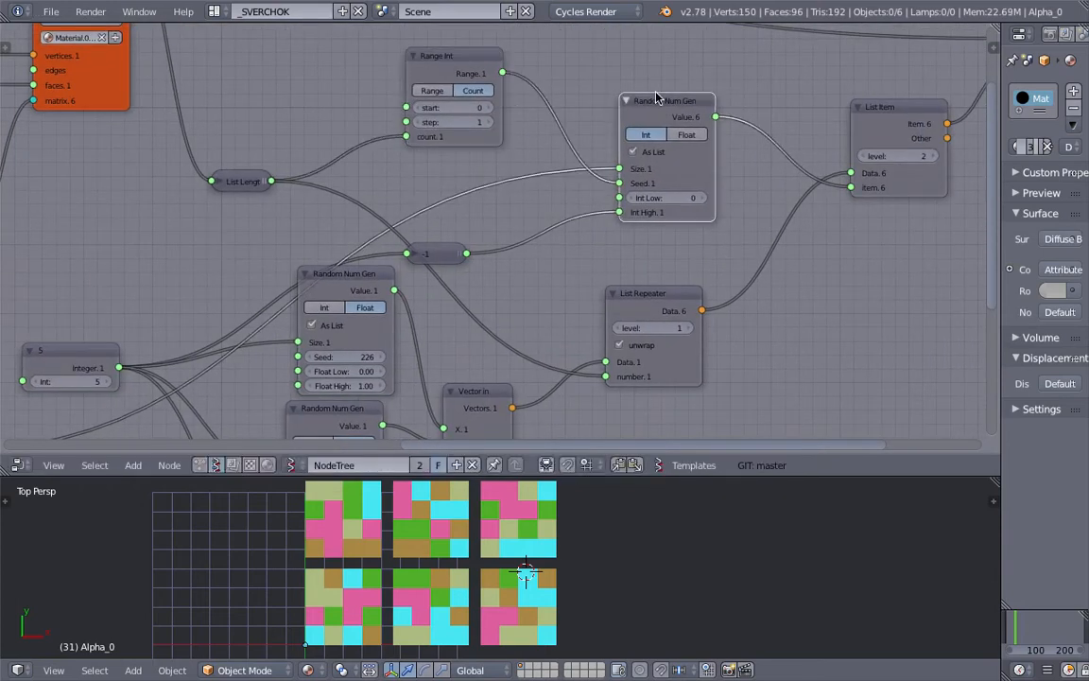
left_click_drag(658, 98, 612, 82)
middle_click_drag(695, 117, 567, 120)
left_click_drag(766, 110, 734, 134)
middle_click_drag(640, 130, 697, 145)
left_click_drag(572, 106, 621, 88)
middle_click_drag(825, 154, 801, 140)
middle_click_drag(667, 256, 665, 246)
middle_click_drag(562, 346, 579, 290)
Step: Reposition the List Repeater node closer to the List Item node and save the file
left_click_drag(560, 244, 545, 261)
key("ctrl+s")
left_click(575, 256)
middle_click_drag(583, 257, 600, 236)
left_click_drag(600, 235, 659, 179)
key("ctrl+s")
left_click(709, 254)
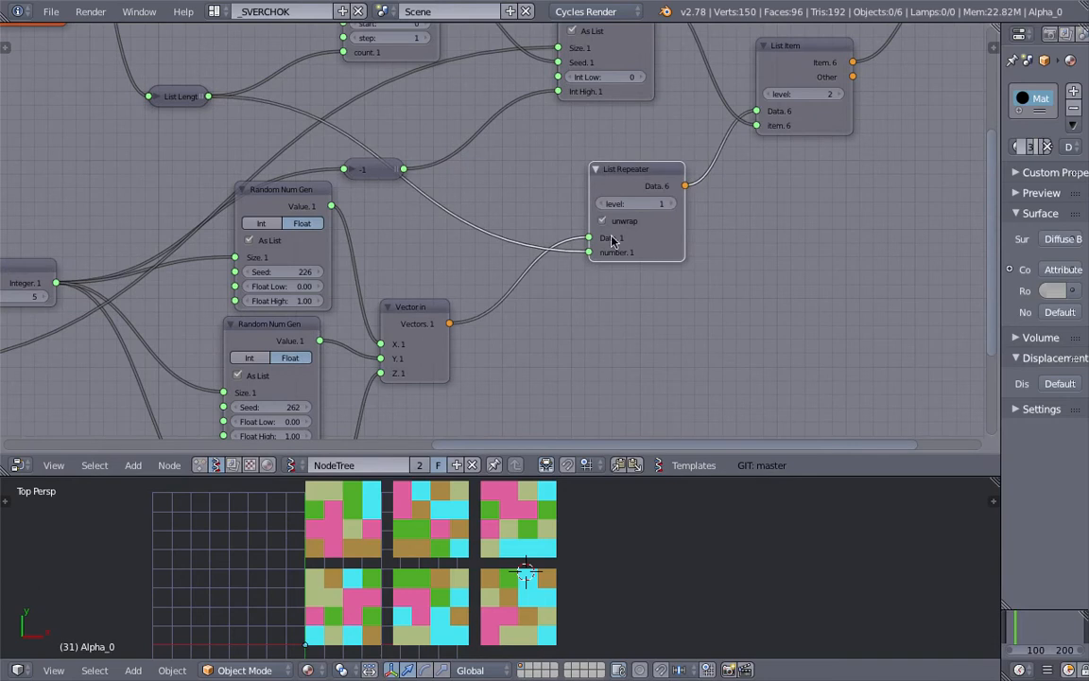
Step: Add a Stethoscope MK2 node below the List Repeater node
middle_click_drag(644, 335, 656, 267)
key("space")
type("ste")
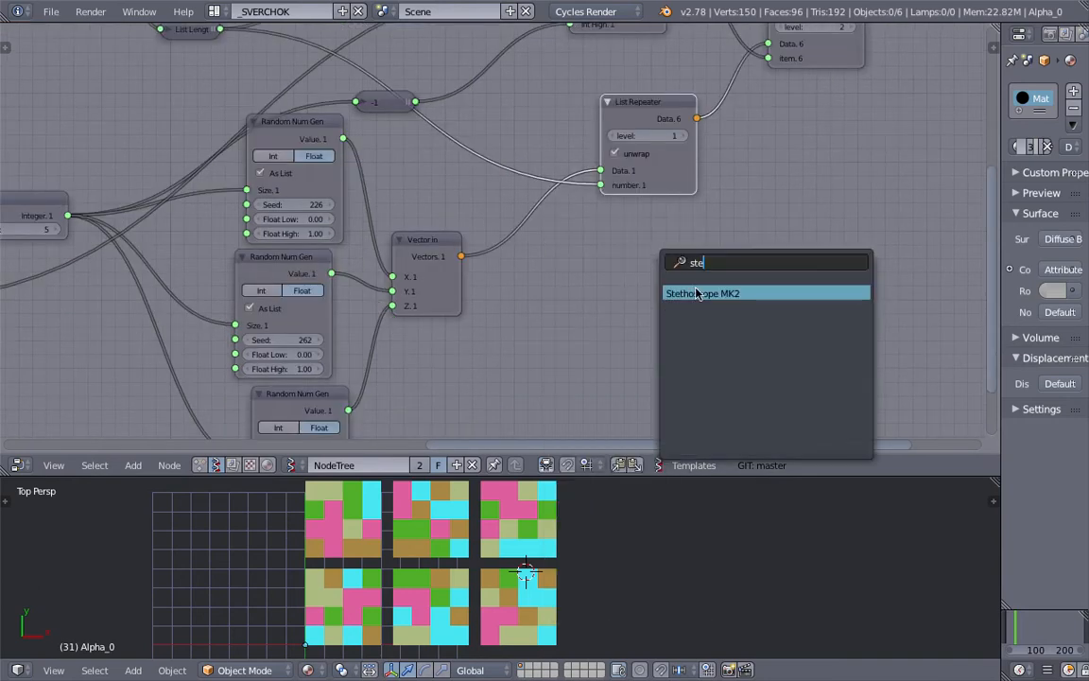
left_click(696, 293)
left_click(549, 260)
Step: Set the integer node that feeds the random color generators to 3
middle_click_drag(409, 289, 524, 248)
type("3")
key("Return")
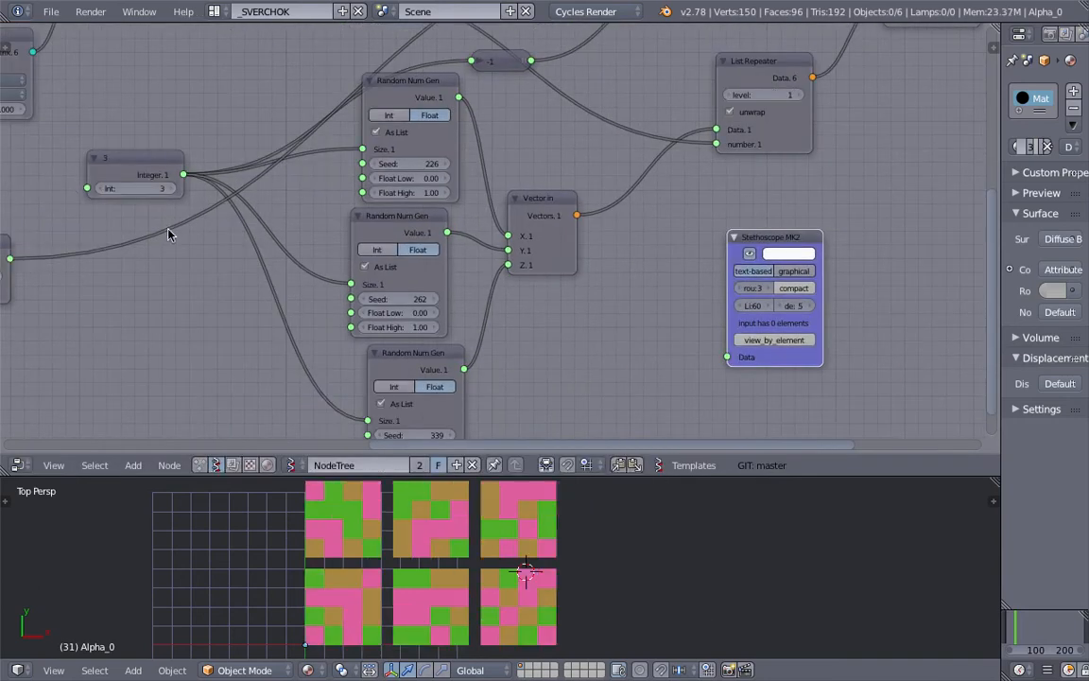
Step: Connect the Vector in node's Vectors output to the Stethoscope MK2 node and examine the generated color values
left_click_drag(587, 227, 727, 357)
scroll(653, 255, "up", 2)
scroll(662, 217, "up", 1)
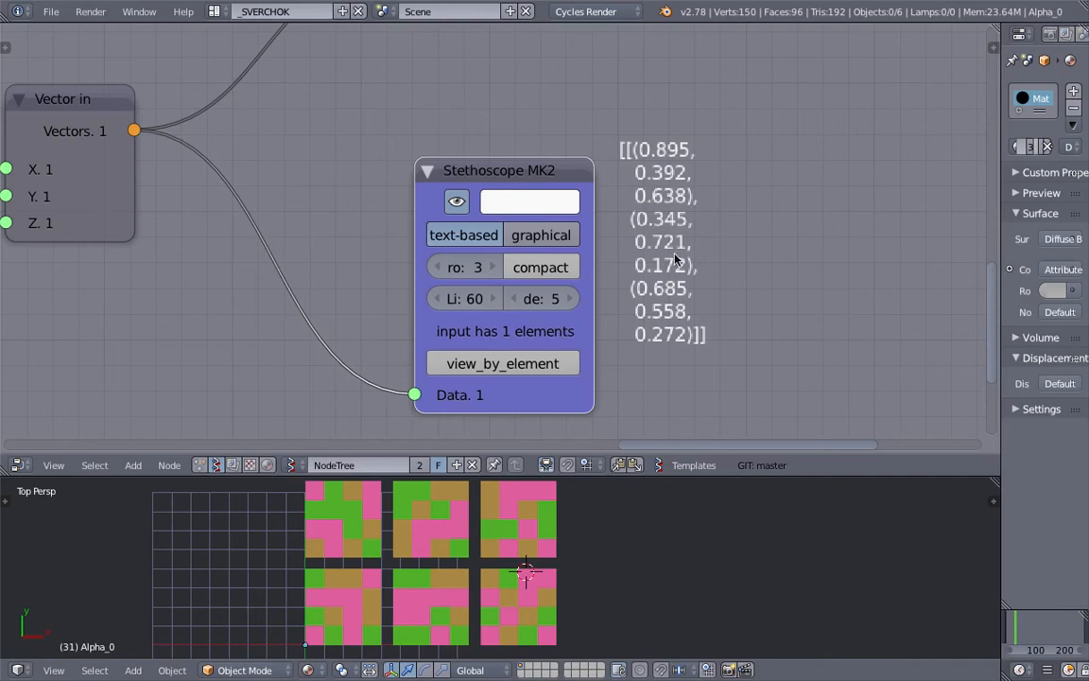
scroll(693, 353, "down", 1)
middle_click_drag(631, 185, 757, 222)
scroll(752, 189, "down", 2)
scroll(742, 214, "down", 5)
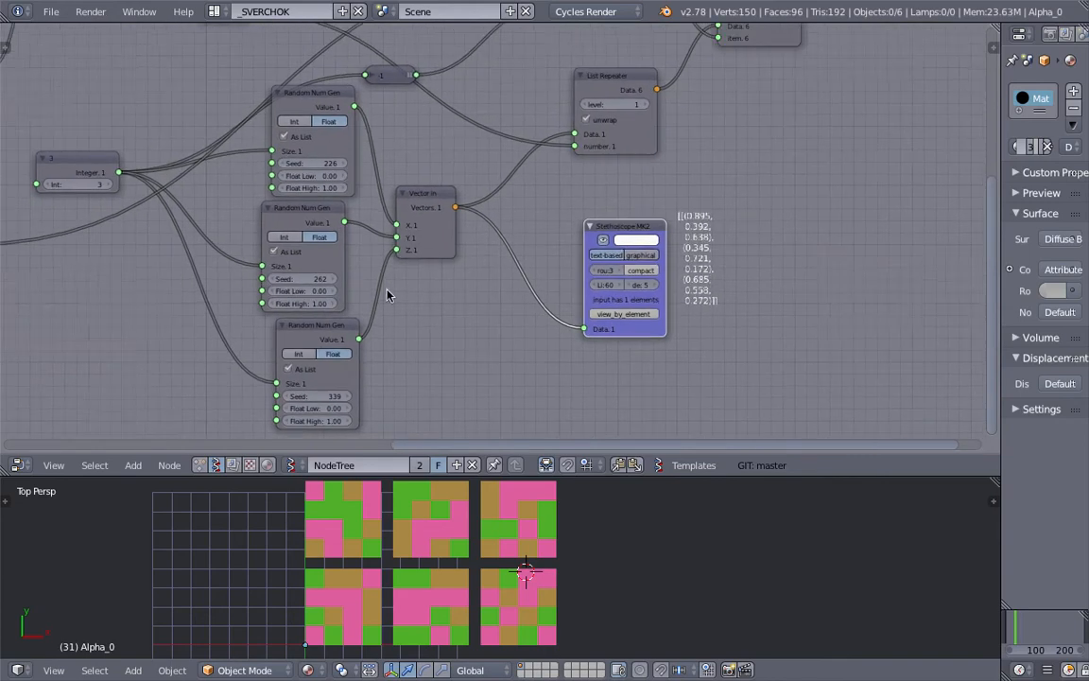
Step: Set the seeds of the three float Random Num Gen nodes to 278, 245 and 351, from the uppermost down
left_click_drag(303, 280, 287, 280)
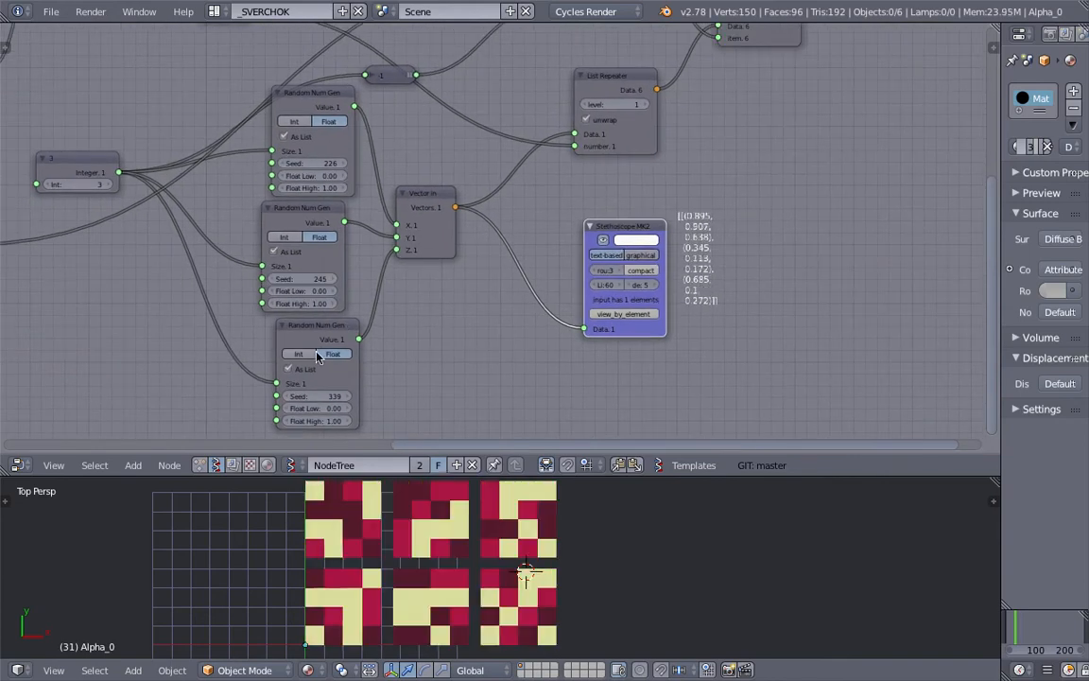
left_click_drag(317, 396, 329, 396)
left_click_drag(304, 163, 338, 164)
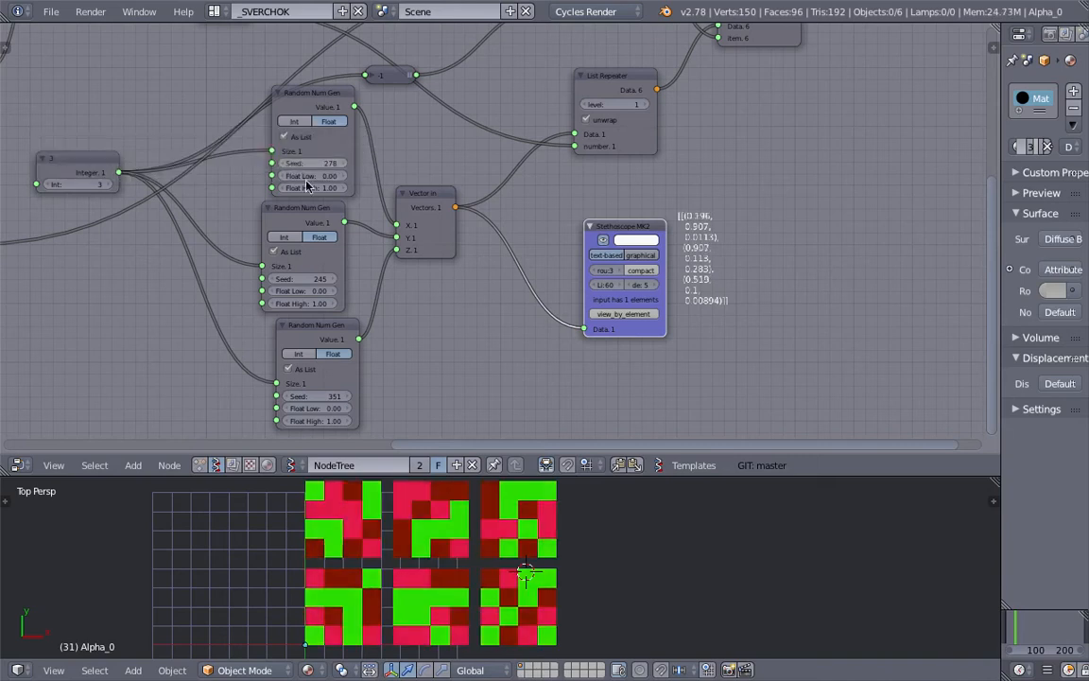
Step: Move the integer node, the three float Random Num Gen nodes and the Vector in node down, away from the other nodes
scroll(312, 239, "down", 3)
middle_click_drag(312, 239, 435, 224)
left_click_drag(248, 163, 293, 302)
left_click_drag(439, 301, 438, 405)
left_click_drag(445, 224, 445, 335)
left_click_drag(439, 108, 440, 225)
left_click_drag(534, 208, 554, 344)
Step: Spread out the List Repeater, Stethoscope MK2 and List Item nodes and cut the link from List Repeater to List Item
middle_click_drag(594, 230, 515, 281)
left_click_drag(536, 175, 547, 160)
left_click_drag(557, 284, 594, 304)
left_click_drag(661, 88, 710, 80)
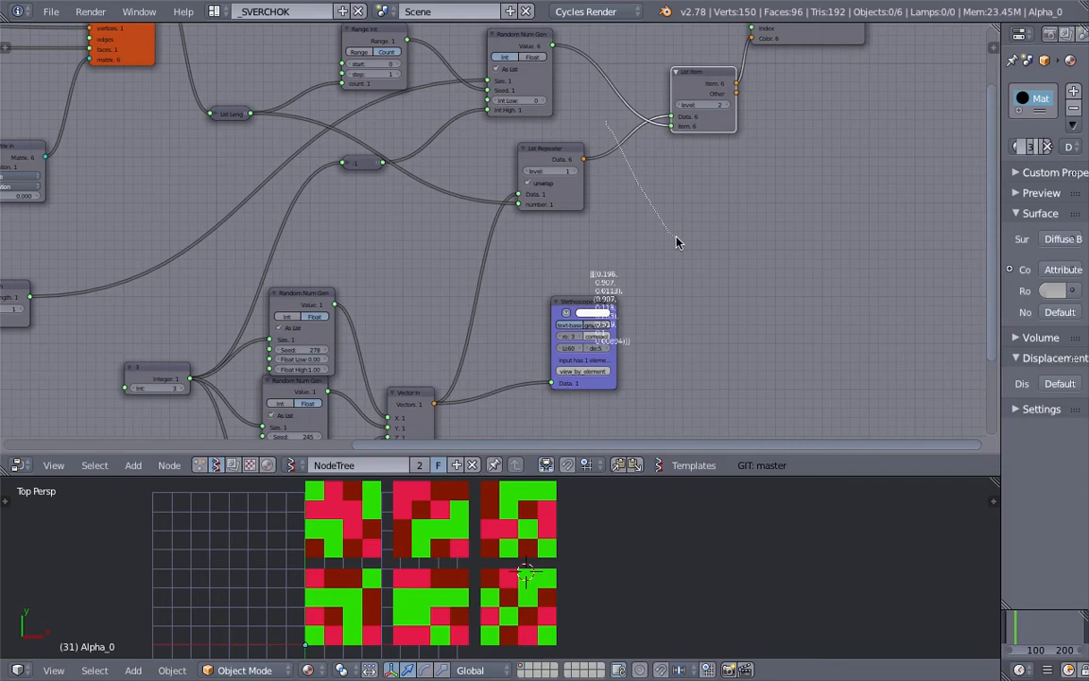
left_click_drag(676, 242, 676, 244, "ctrl")
Step: Move the Stethoscope MK2 node further away from the Vector in node
left_click_drag(598, 300, 647, 345)
middle_click_drag(514, 293, 570, 180)
left_click(463, 286)
scroll(455, 226, "down", 2)
middle_click_drag(455, 226, 470, 201)
Step: Duplicate the integer node, its three Random Num Gen nodes and the Vector in node, placing the copy below the originals
key("a")
key("a")
key("a")
middle_click_drag(289, 199, 284, 143)
key("b")
left_click_drag(255, 106, 514, 366)
scroll(508, 236, "down", 1)
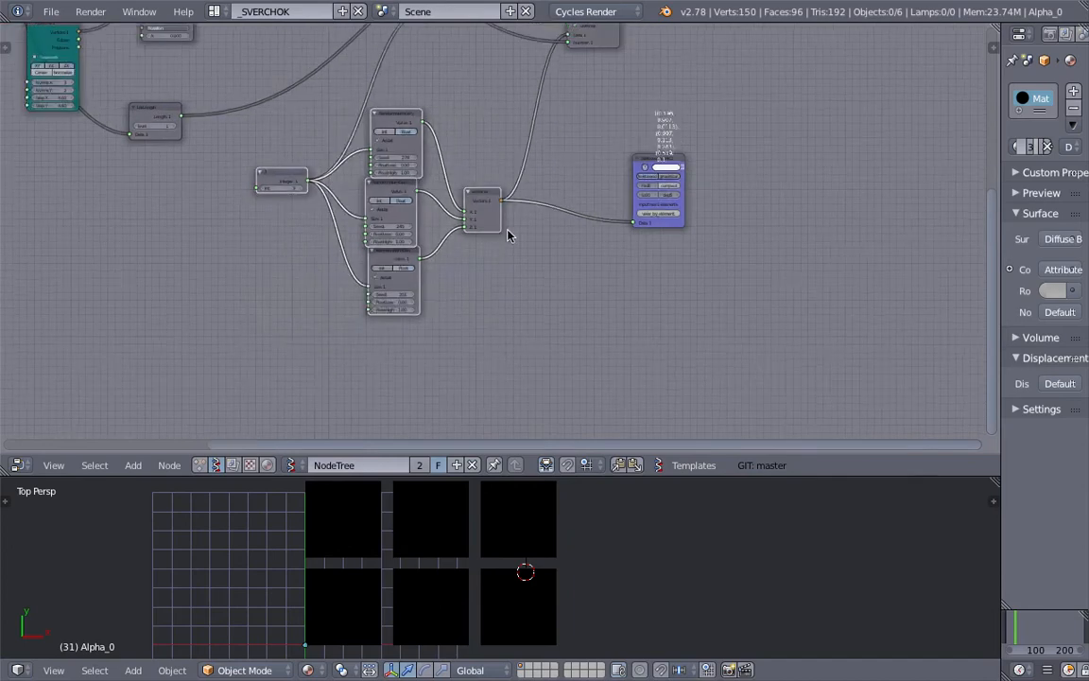
scroll(482, 233, "down", 1)
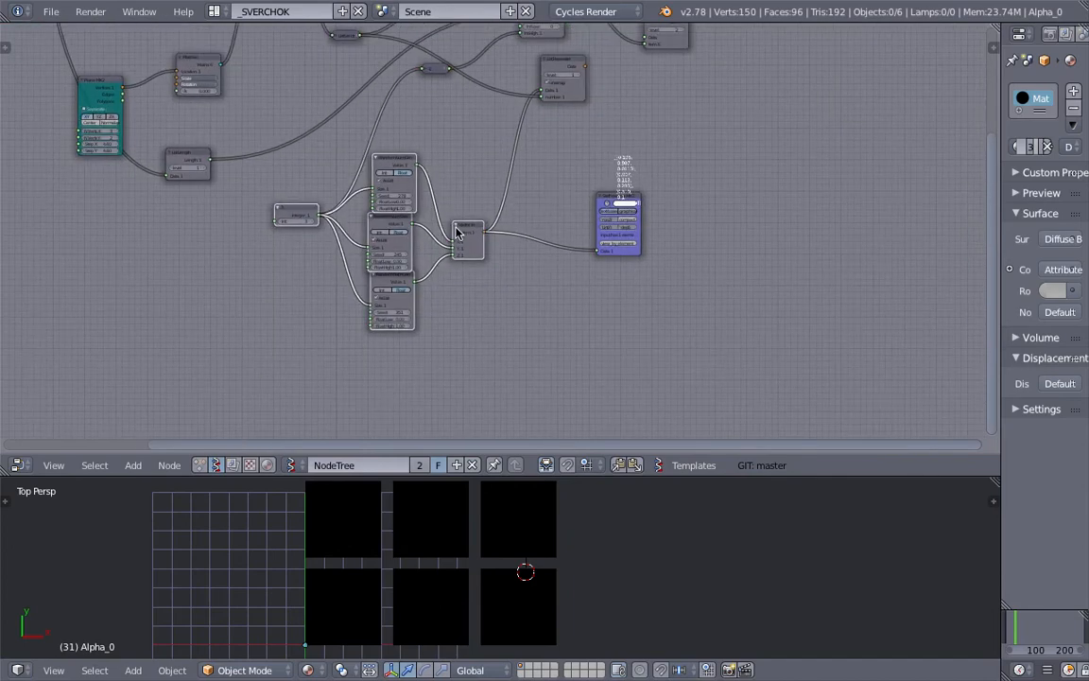
key("shift+d")
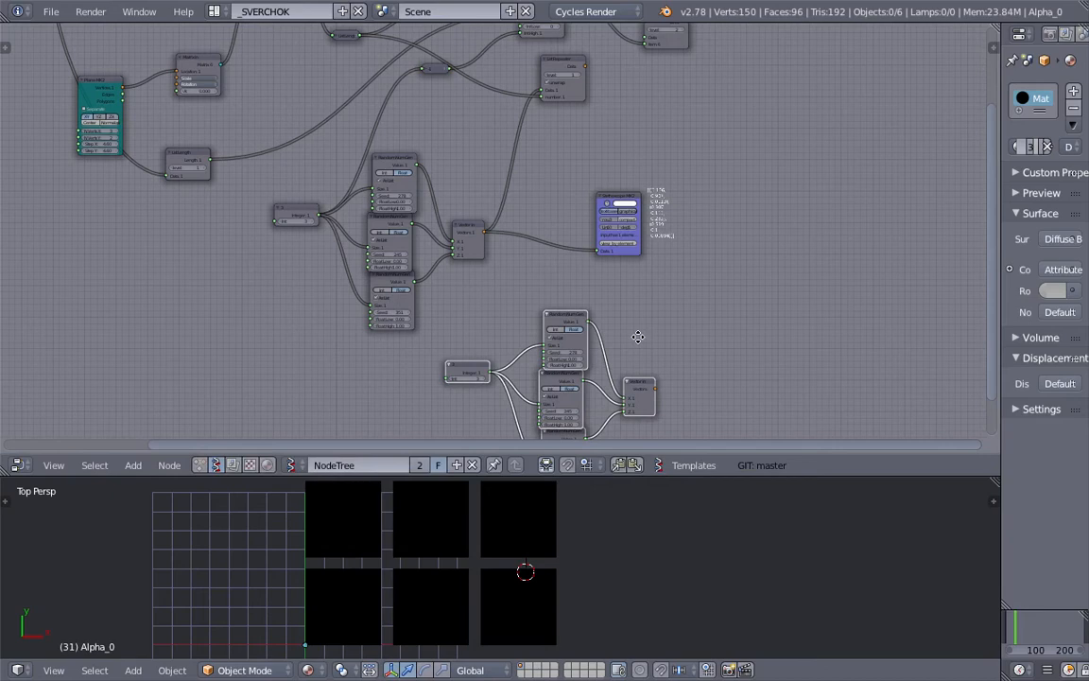
middle_click_drag(638, 336, 546, 189)
scroll(517, 178, "up", 3)
key("g")
left_click(578, 284)
middle_click_drag(579, 283, 559, 168)
scroll(557, 168, "up", 2)
key("a")
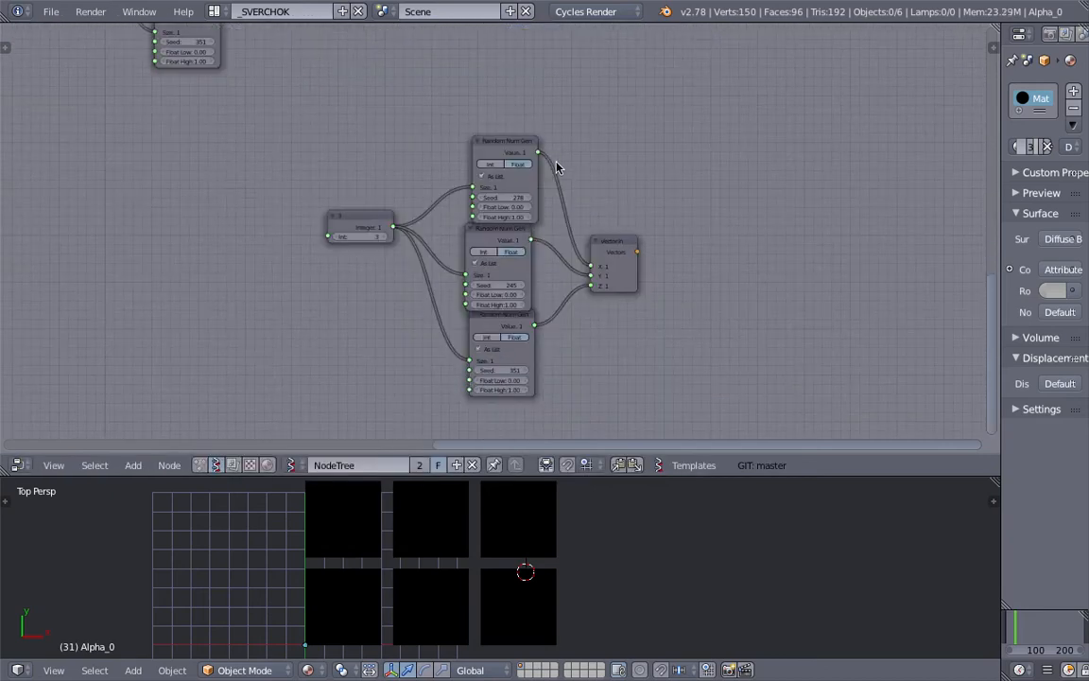
Step: Move the copied Vector in and integer nodes further away from the copied Random Num Gen nodes
left_click_drag(614, 251, 656, 242)
left_click_drag(353, 230, 319, 251)
middle_click_drag(664, 238, 578, 240)
key("alt+space")
middle_click_drag(523, 47, 502, 151)
Step: Place the Stethoscope MK2 node beside the copied Vector in node and connect it to that node's Vectors output
left_click_drag(428, 64, 729, 296)
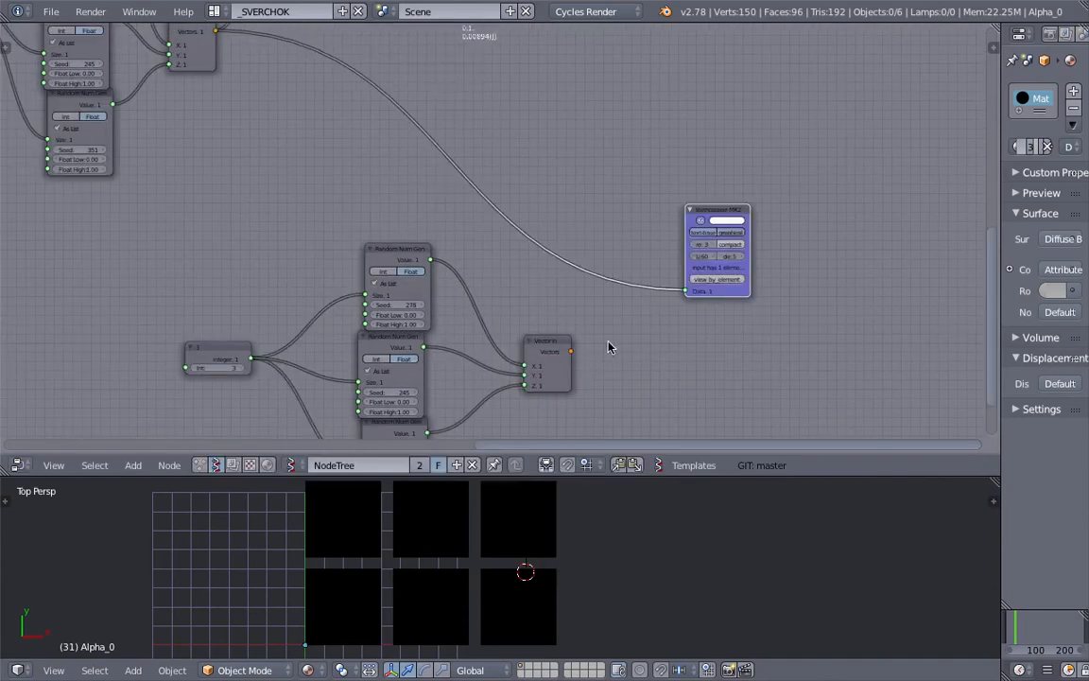
left_click_drag(572, 353, 691, 292)
left_click_drag(722, 295, 663, 388)
middle_click_drag(641, 290, 652, 205)
left_click_drag(681, 238, 698, 255)
scroll(647, 243, "up", 2)
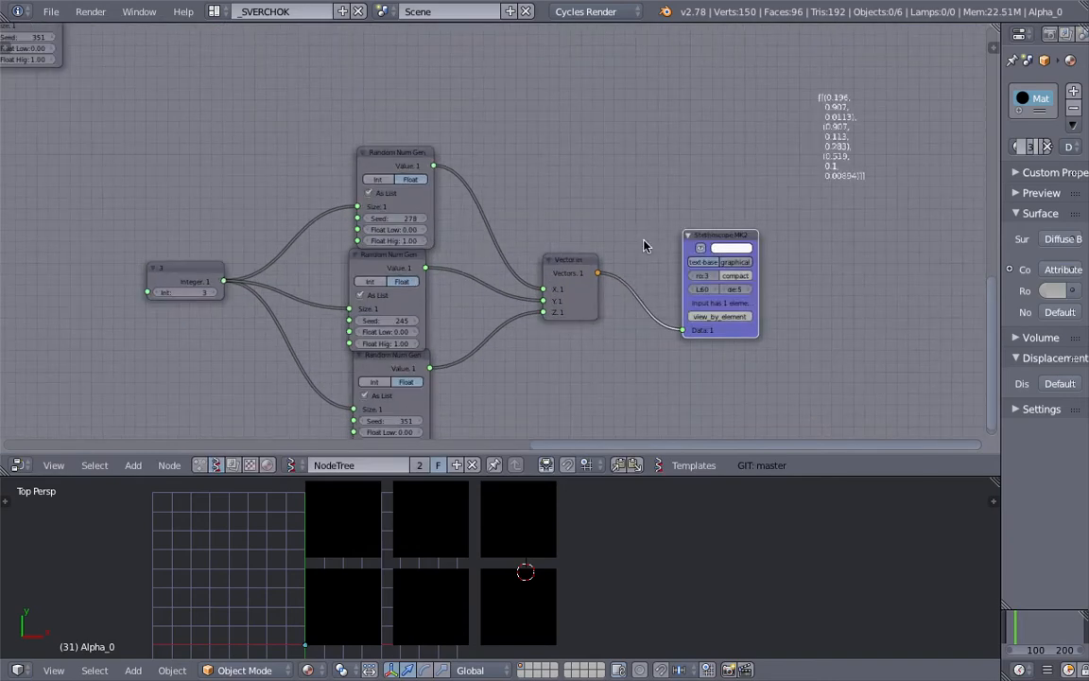
Step: Move the copied integer node and the Stethoscope MK2 node outward to widen the copied node group
scroll(529, 236, "down", 2)
middle_click_drag(307, 262, 314, 233)
left_click_drag(243, 242, 207, 236)
left_click_drag(696, 213, 716, 211)
Step: Create a monad from the copied Random Num Gen nodes, the Vector in node and the Stethoscope MK2 node
key("b")
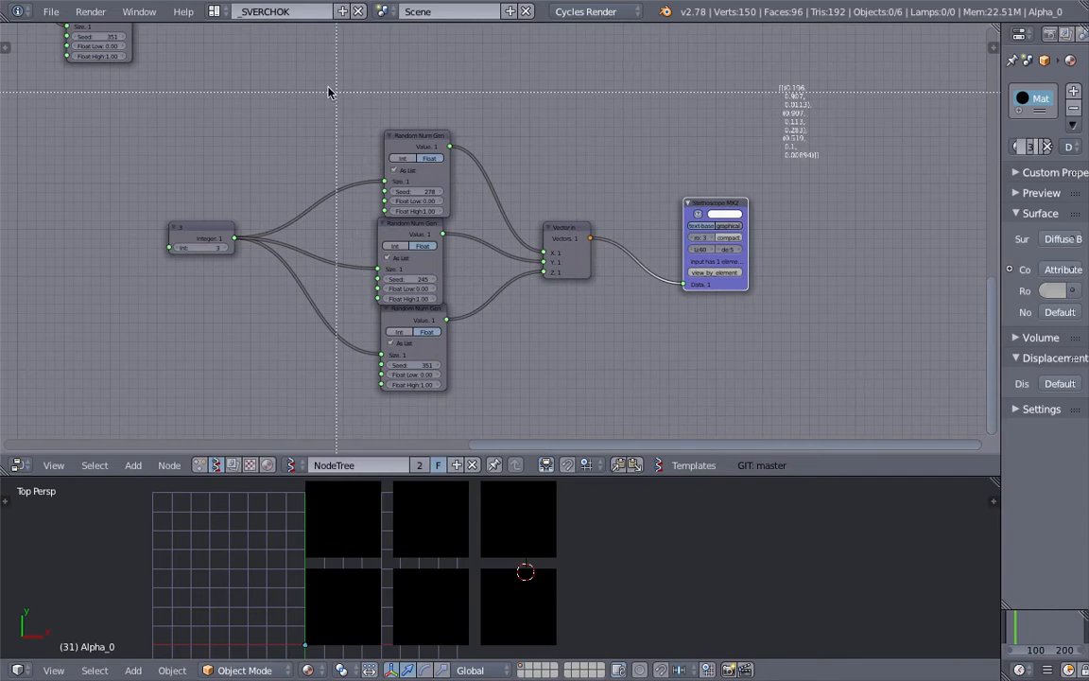
left_click_drag(328, 90, 559, 358)
middle_click_drag(580, 242, 585, 234)
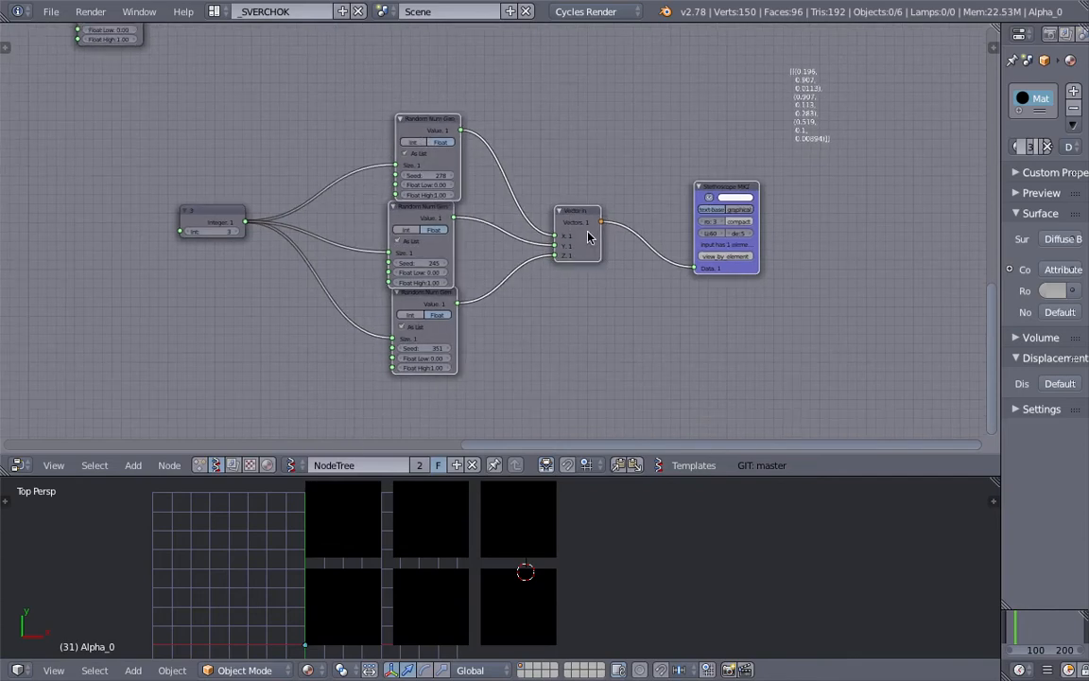
key("space")
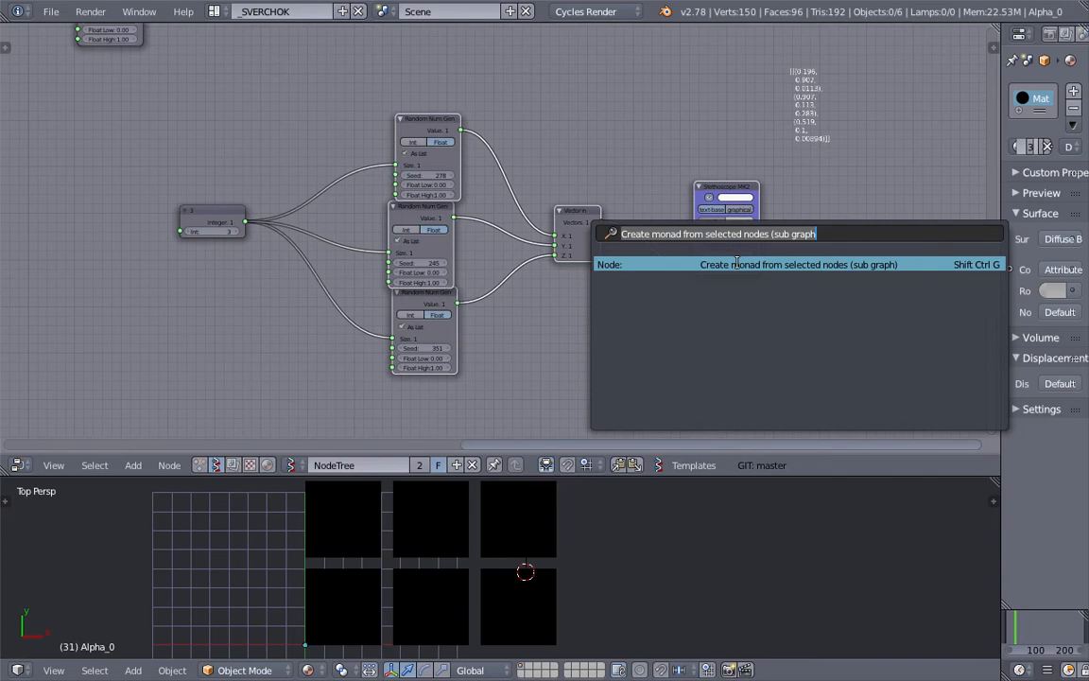
left_click(738, 264)
Step: Inside the monad, move the Group Inputs node outward and the Vector in and Stethoscope MK2 nodes inward
middle_click_drag(501, 252, 463, 175)
scroll(497, 196, "up", 7)
scroll(497, 198, "up", 8)
left_click_drag(225, 234, 124, 270)
middle_click_drag(124, 270, 137, 242)
scroll(144, 234, "up", 1)
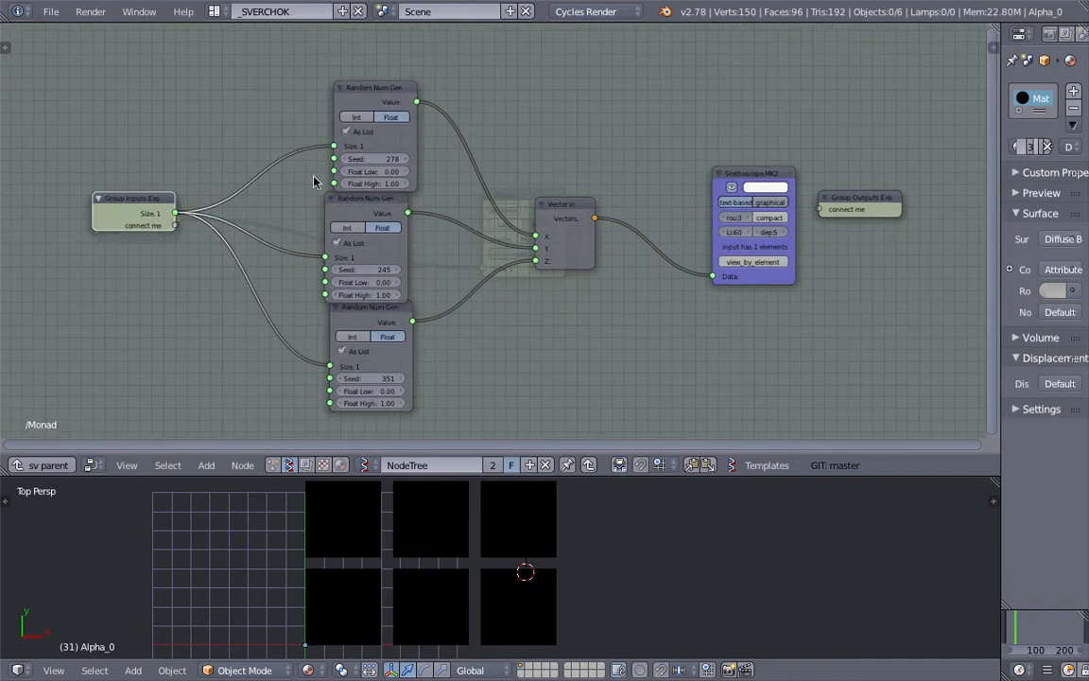
left_click_drag(769, 153, 717, 156)
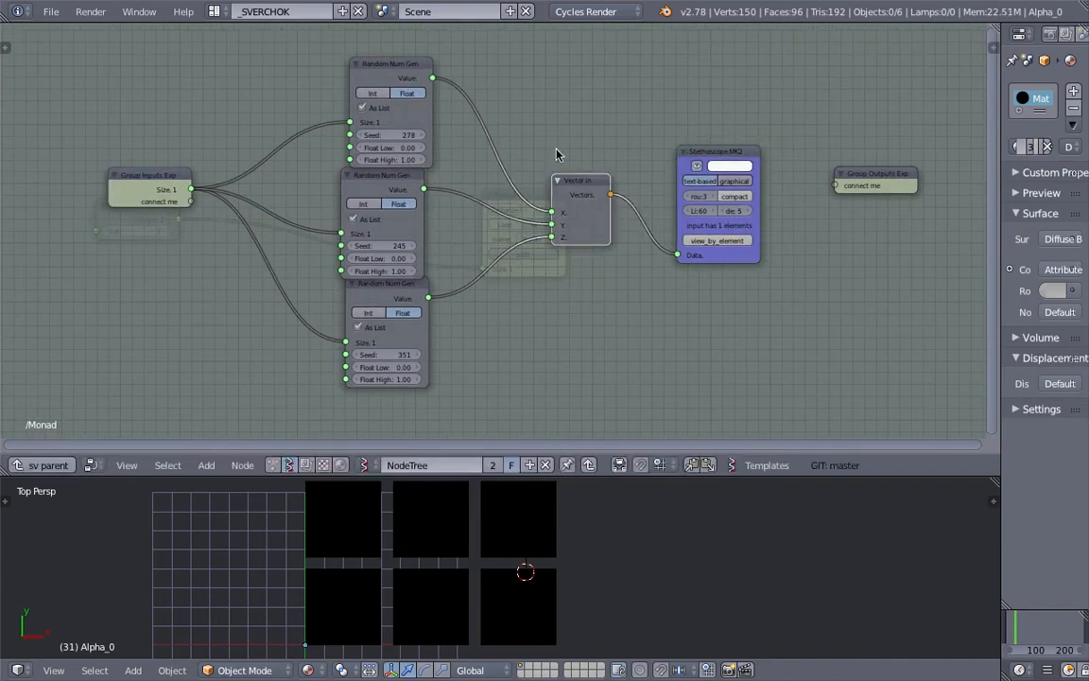
left_click_drag(566, 180, 498, 157)
left_click_drag(732, 161, 711, 162)
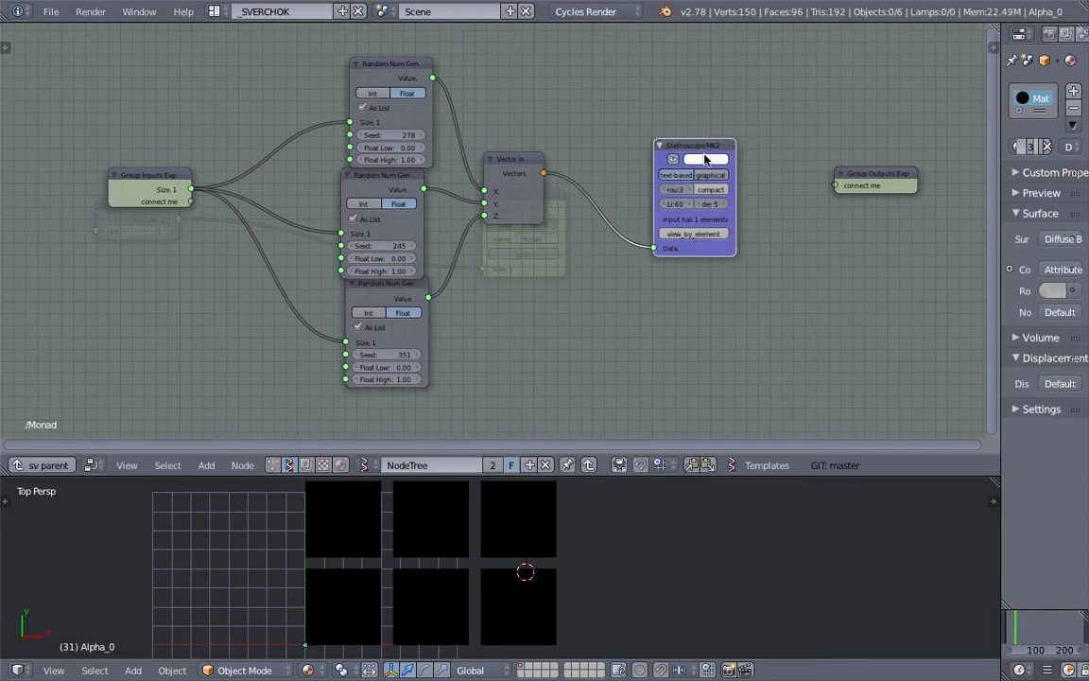
Step: Connect the Vector in node's Vectors output to the Group Outputs node and delete the Stethoscope MK2 node
scroll(711, 163, "up", 1)
left_click_drag(549, 168, 863, 181)
key("x")
Step: Move Group Outputs closer to Vector in, and space out the Random Num Gen nodes and Group Inputs
left_click_drag(891, 174, 647, 171)
middle_click_drag(430, 178, 538, 159)
left_click_drag(502, 274, 513, 311)
left_click_drag(492, 168, 495, 195)
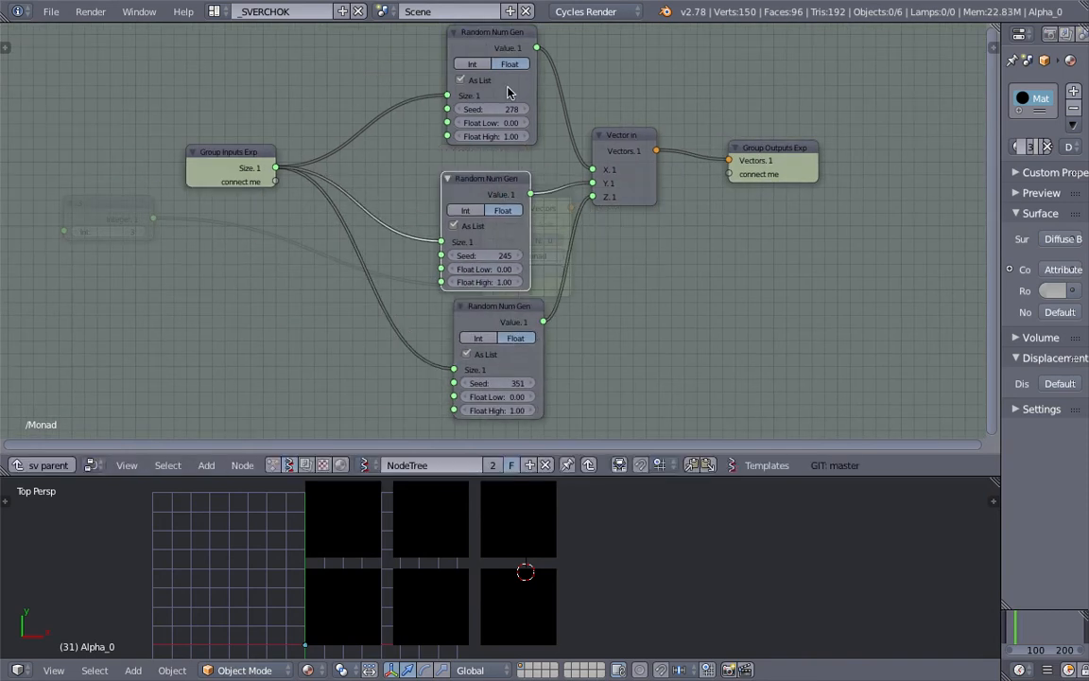
left_click_drag(507, 91, 510, 103)
left_click_drag(231, 151, 140, 145)
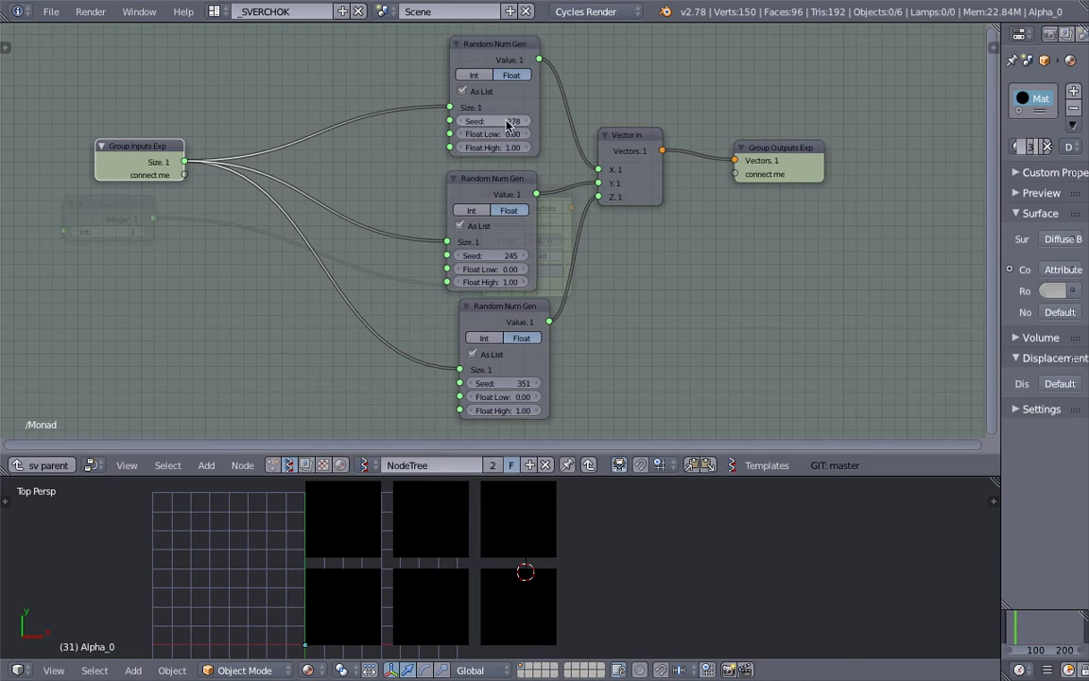
Step: Add a Math MK2 node below the Group Inputs node in the monad
scroll(588, 112, "left", 6)
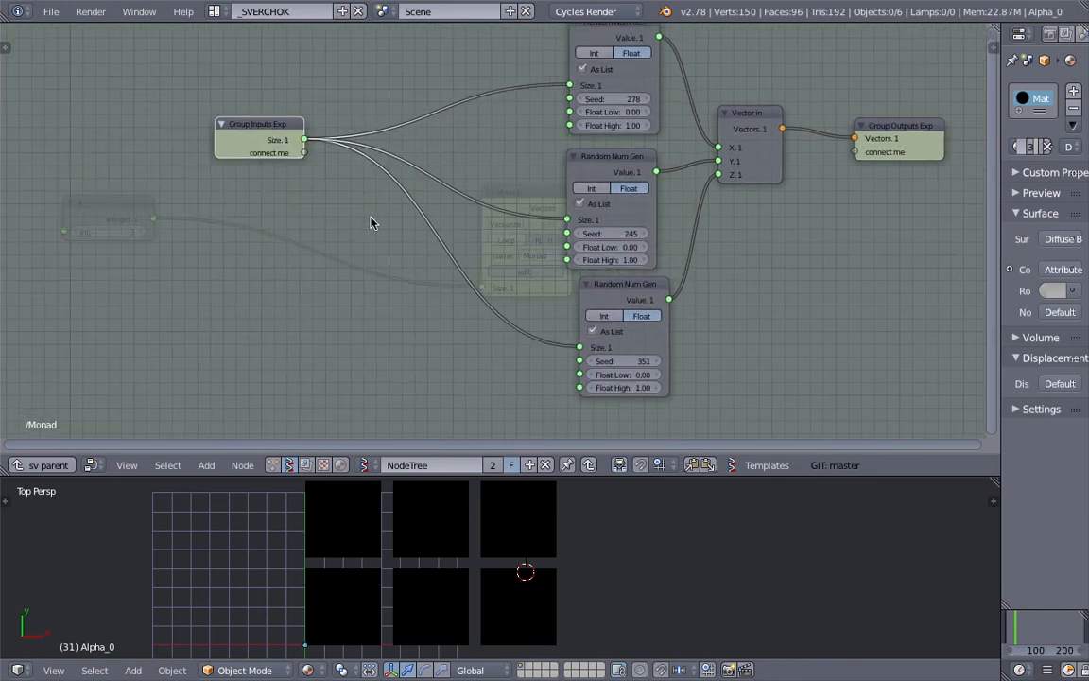
scroll(370, 223, "down", 1)
key("shift+a")
left_click(321, 267)
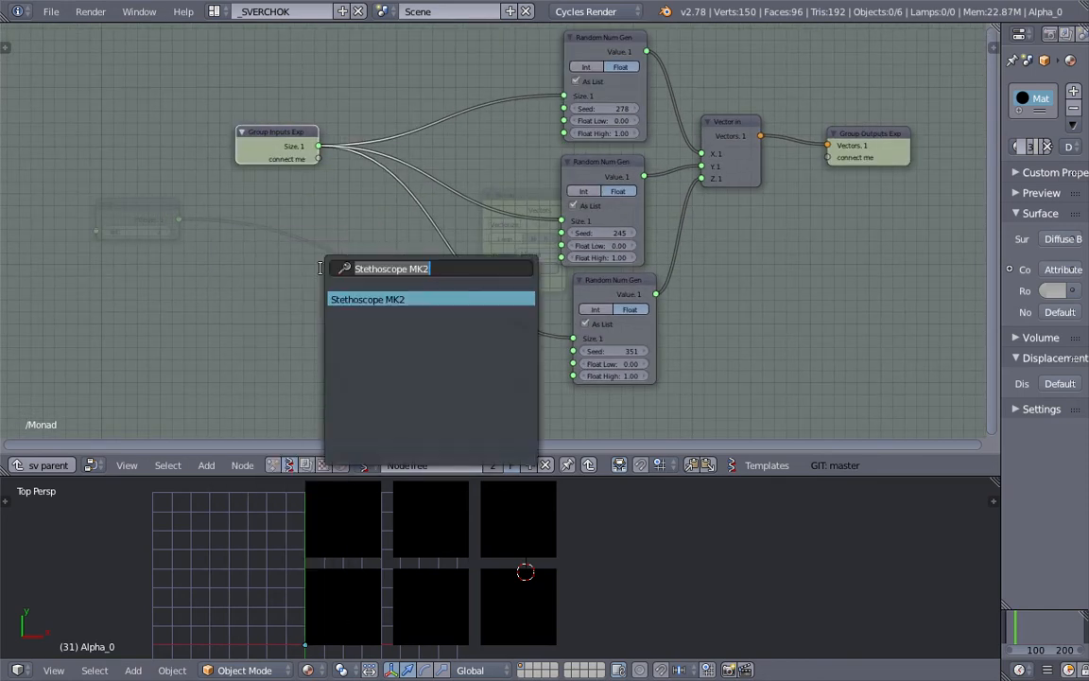
type("math")
key("Down")
key("Down")
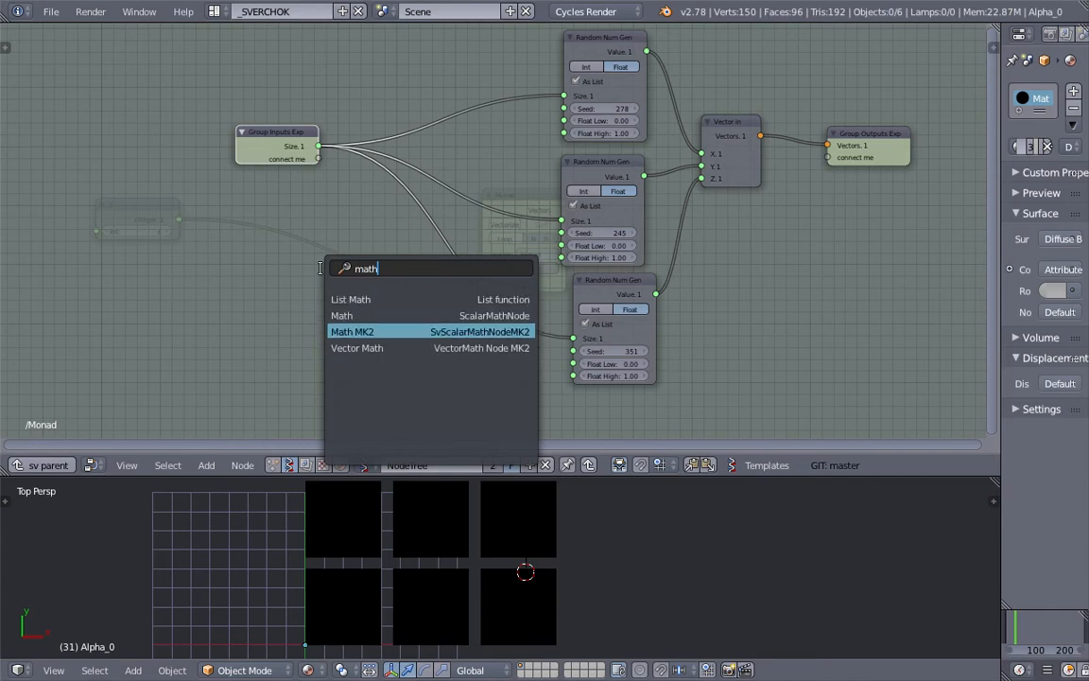
key("Return")
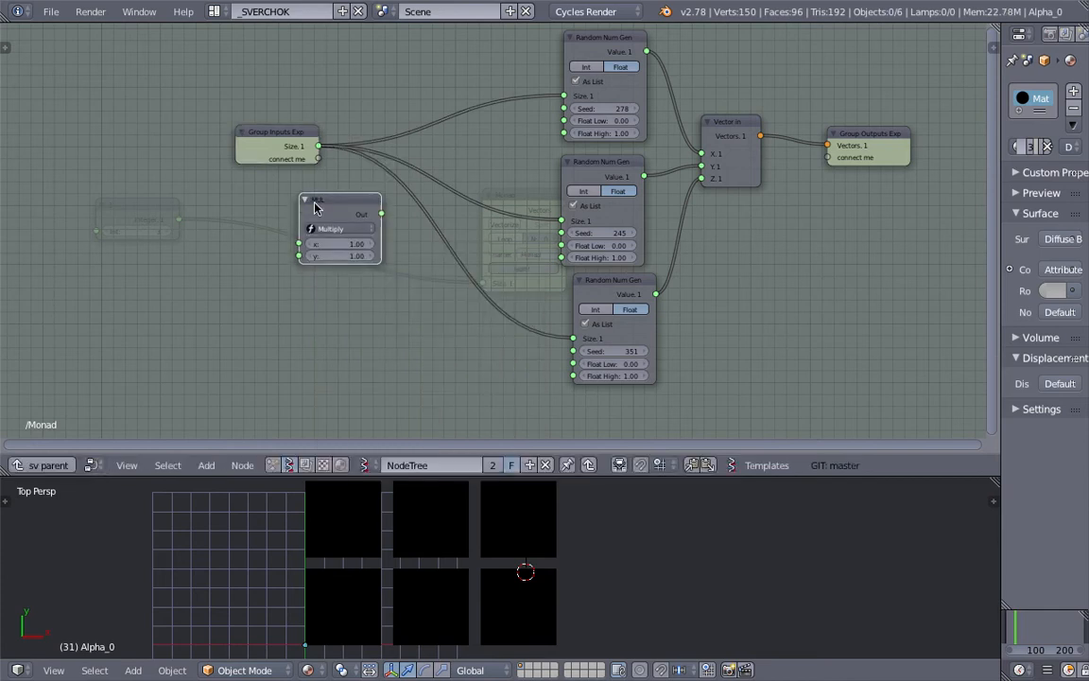
Step: Duplicate the Multiply math node below itself and connect Group Inputs' spare socket to the original's x input
key("shift+d")
left_click(321, 307)
middle_click_drag(248, 209, 288, 182)
left_click_drag(284, 111, 130, 93)
left_click_drag(204, 113, 302, 202)
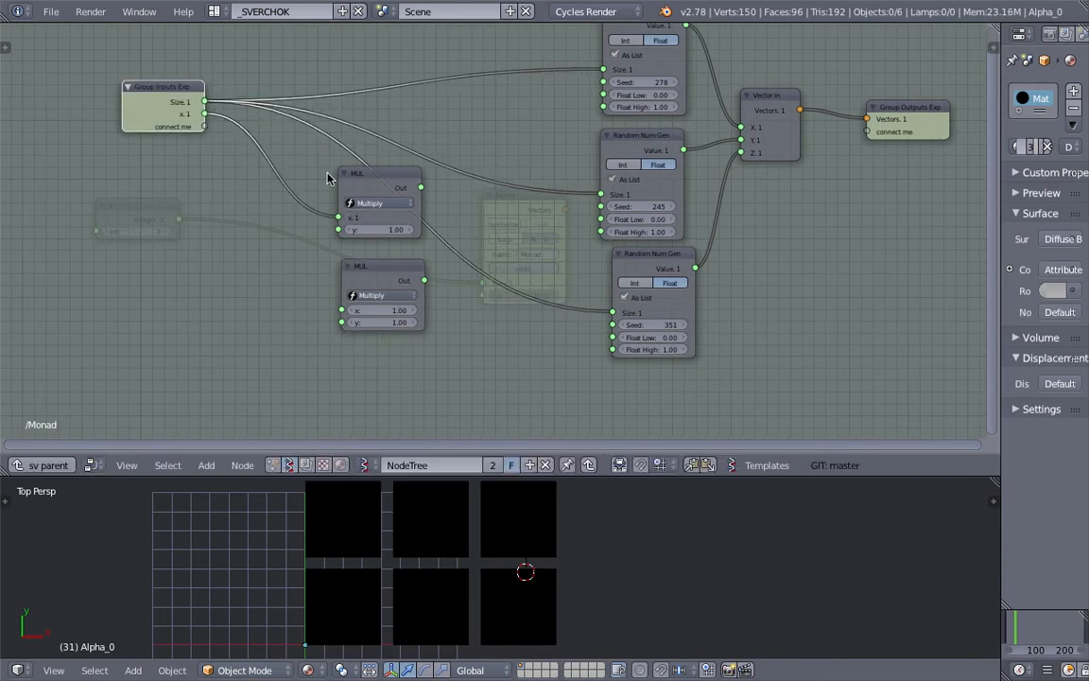
Step: Move both math nodes closer to Group Inputs and change the connected one's function to Add
left_click_drag(367, 182, 298, 203)
left_click_drag(373, 267, 285, 296)
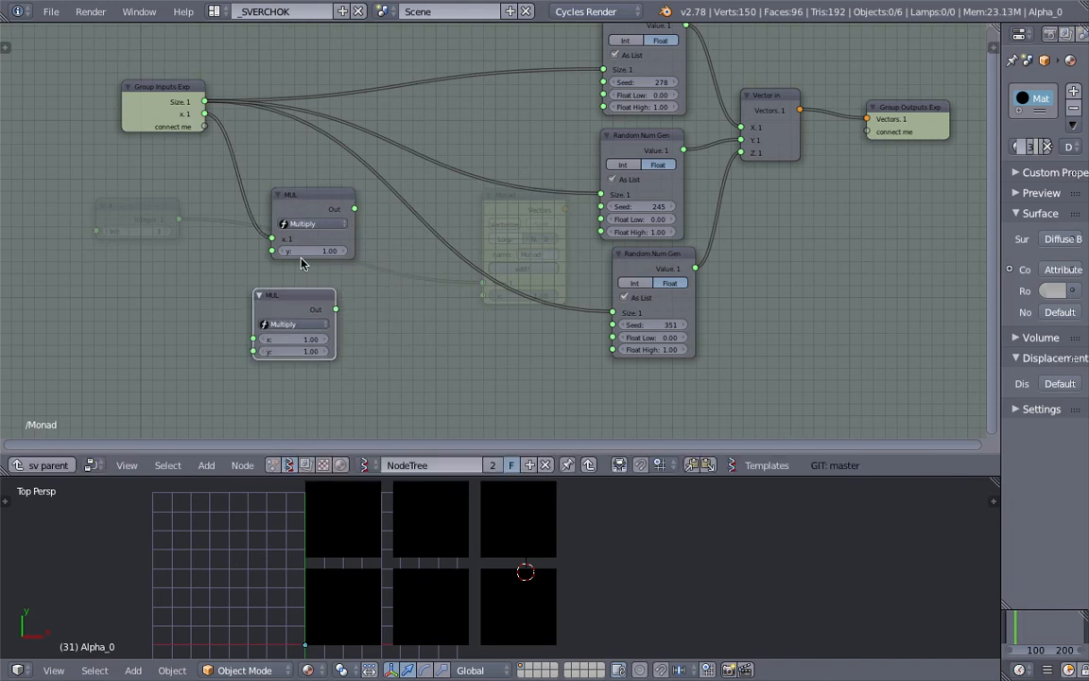
left_click(312, 229)
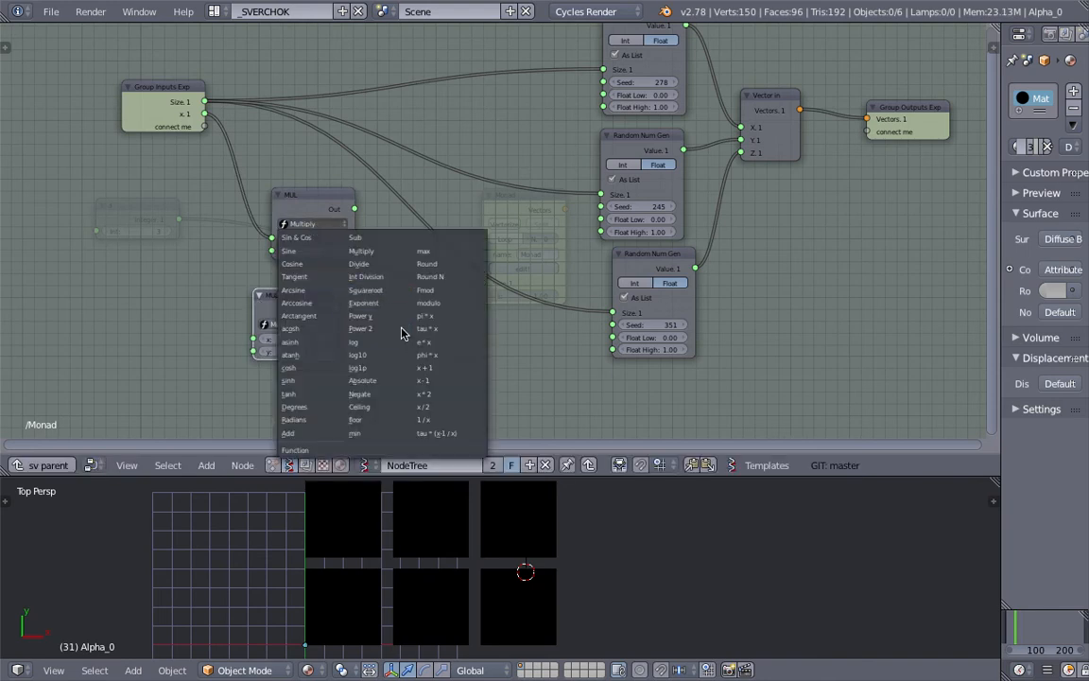
left_click(316, 433)
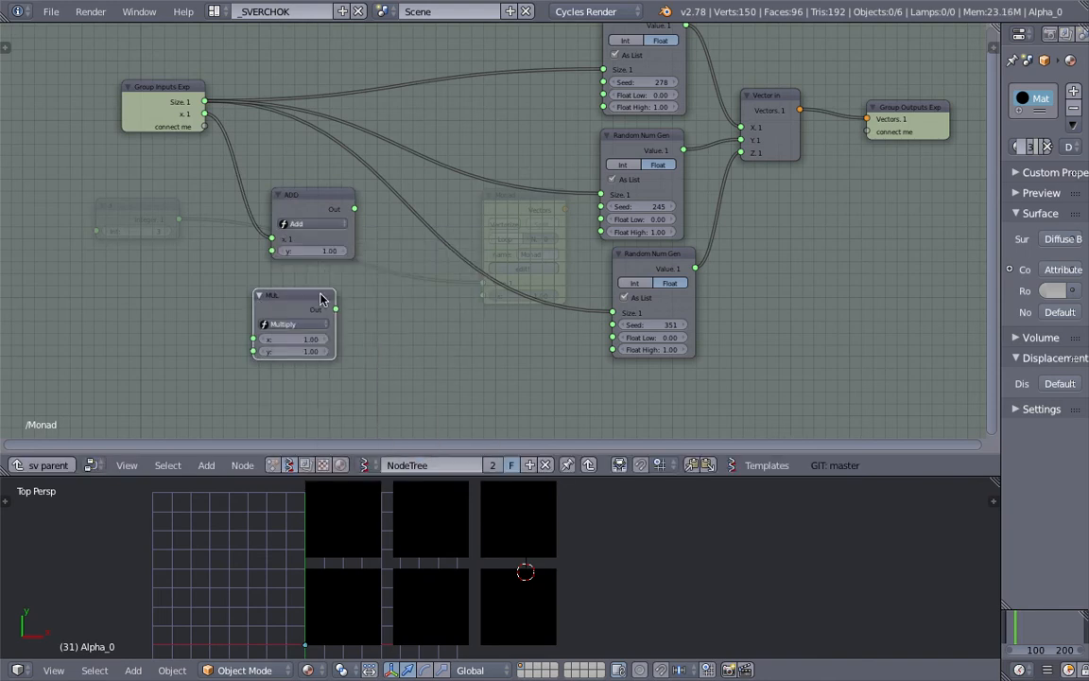
Step: Delete the leftover Multiply node and place a duplicate of the Add node below the original
key("x")
left_click(325, 215)
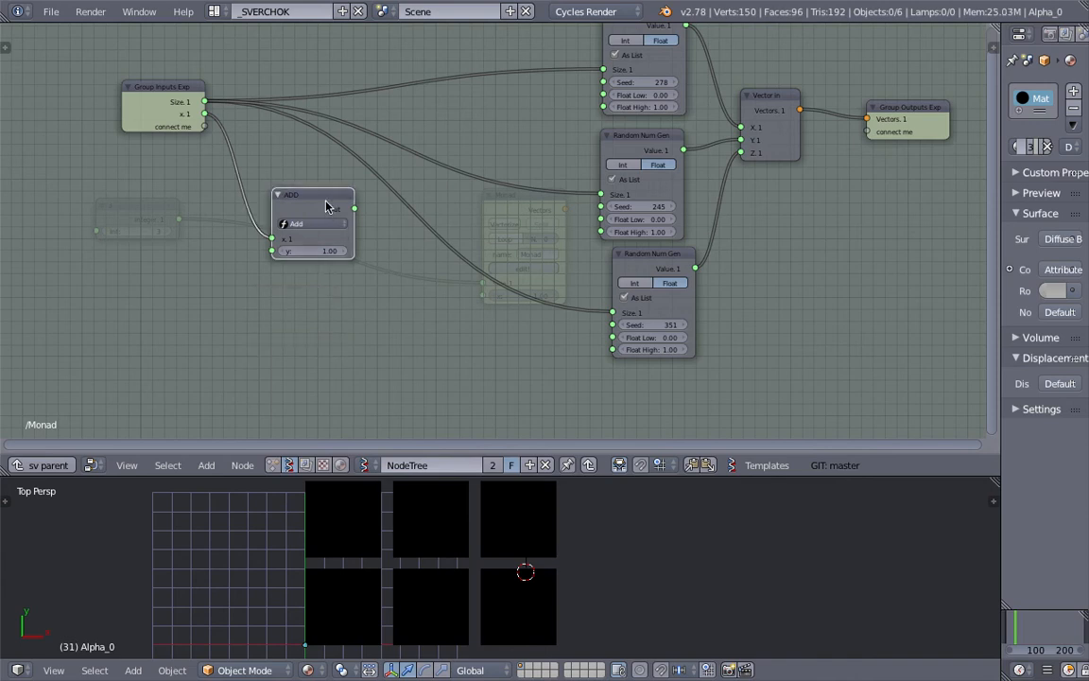
key("shift+d")
left_click(328, 298)
middle_click_drag(334, 242, 342, 274)
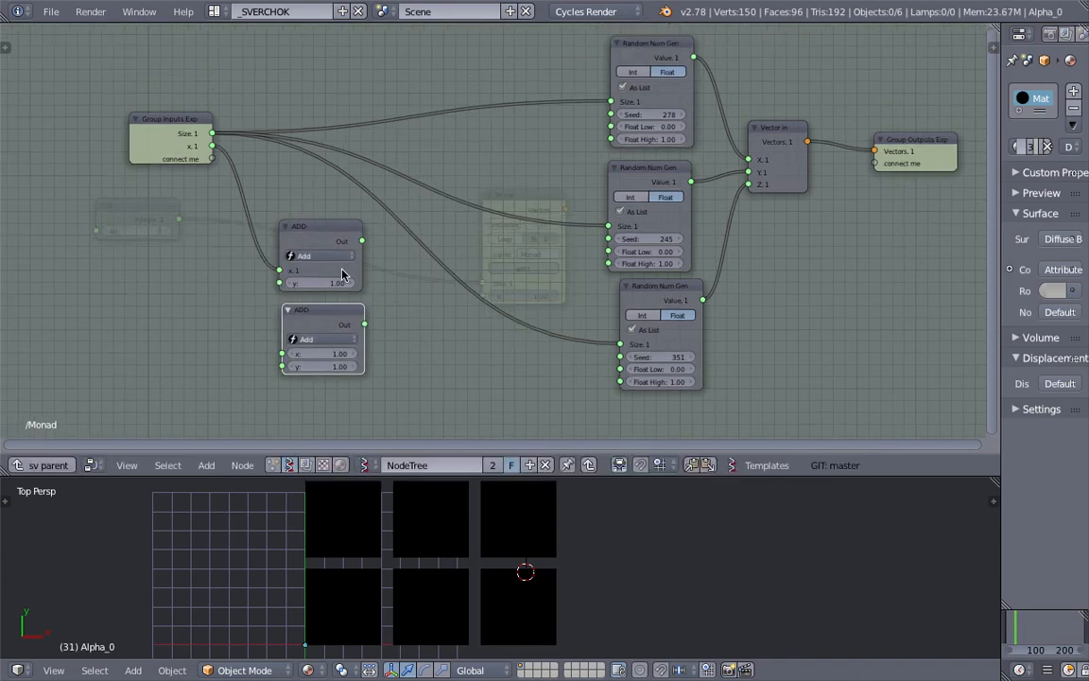
Step: Rename the monad's x input socket to SEED and save over the file
left_click(182, 133)
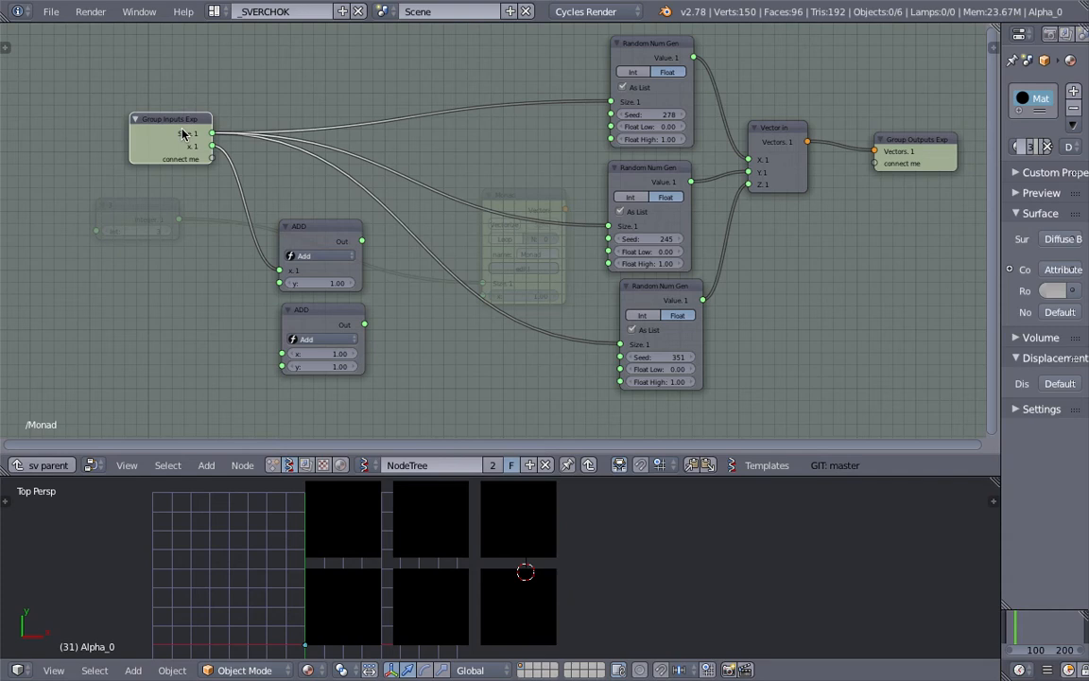
left_click(993, 47)
scroll(879, 236, "down", 3)
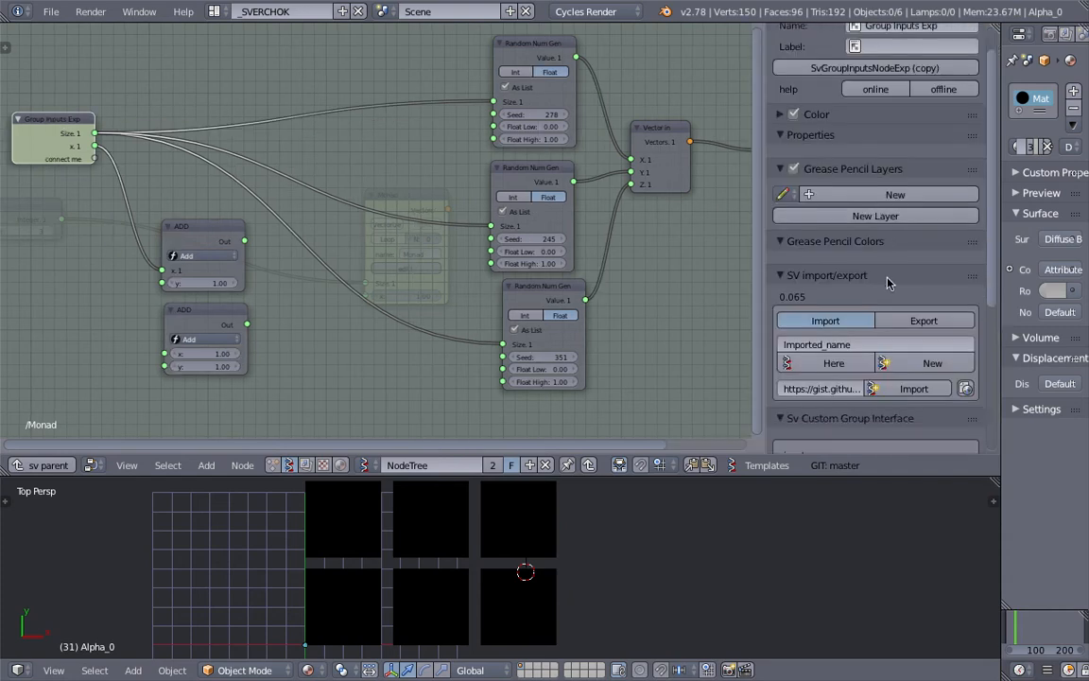
scroll(892, 288, "down", 1)
left_click(882, 257)
left_click(872, 282)
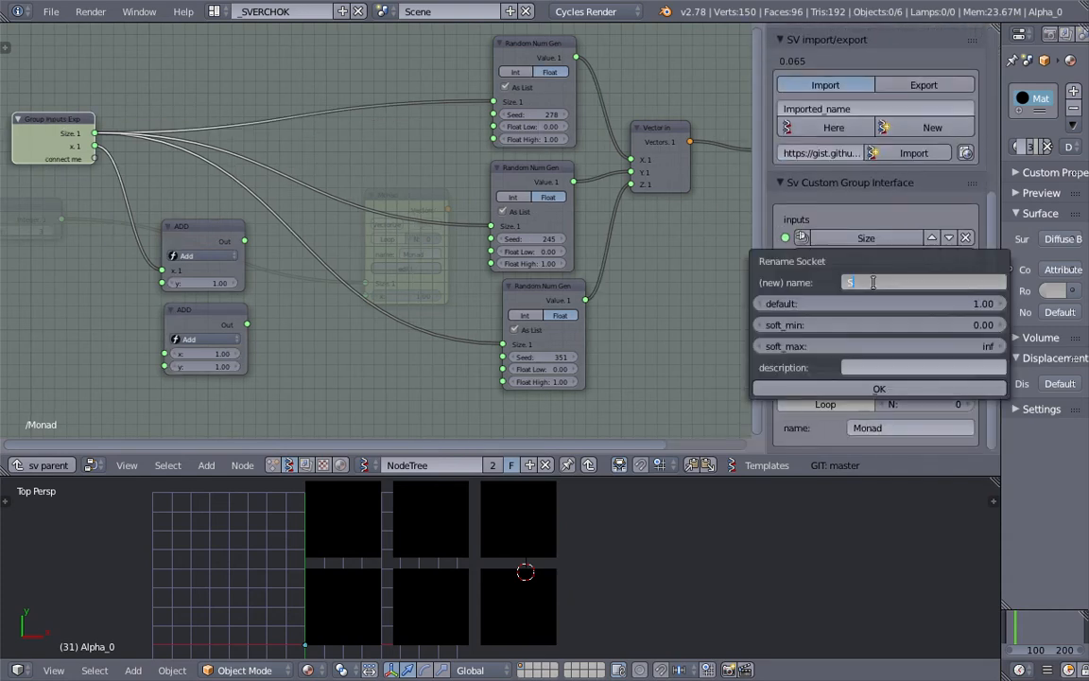
left_click(879, 387)
key("ctrl+s")
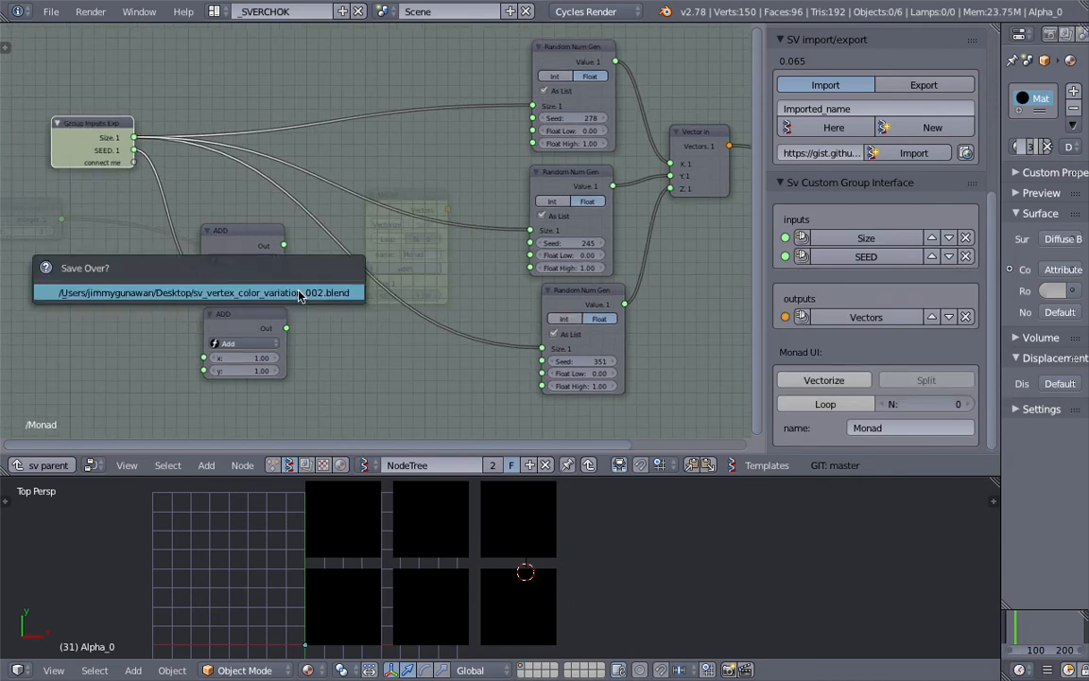
Step: Move the two Add nodes closer beneath Group Inputs to free space beside them
left_click_drag(234, 236, 204, 236)
left_click_drag(242, 317, 201, 328)
middle_click_drag(226, 295, 253, 260)
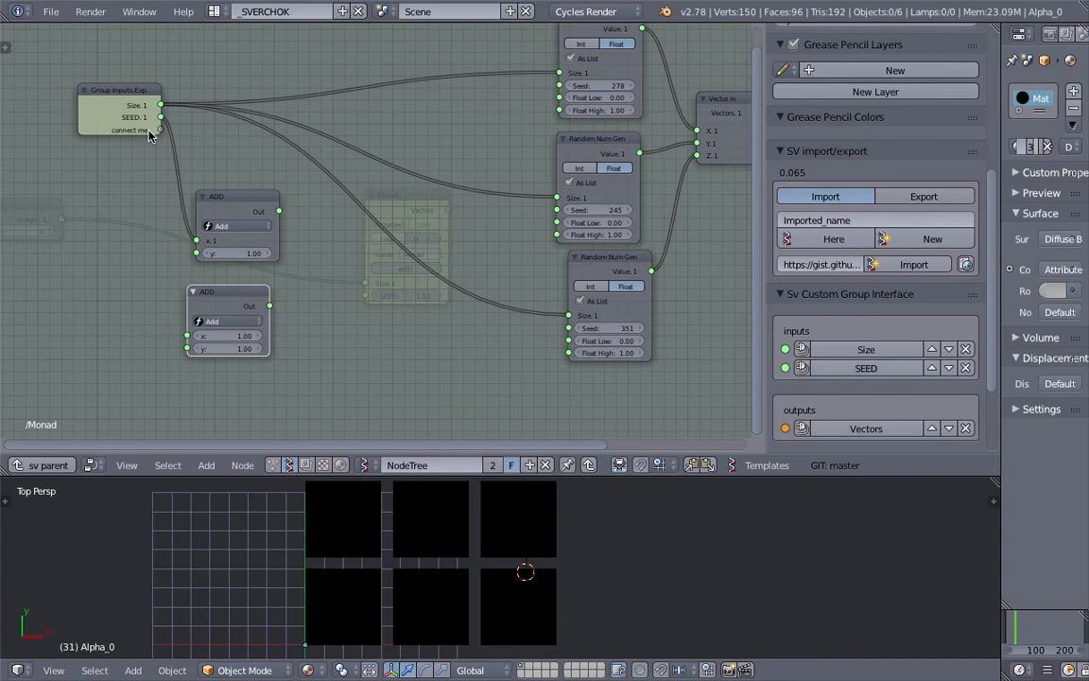
Step: Add a Float to Int node between the Add nodes and the Random Num Gen nodes
key("shift+a")
left_click(322, 251)
type("float")
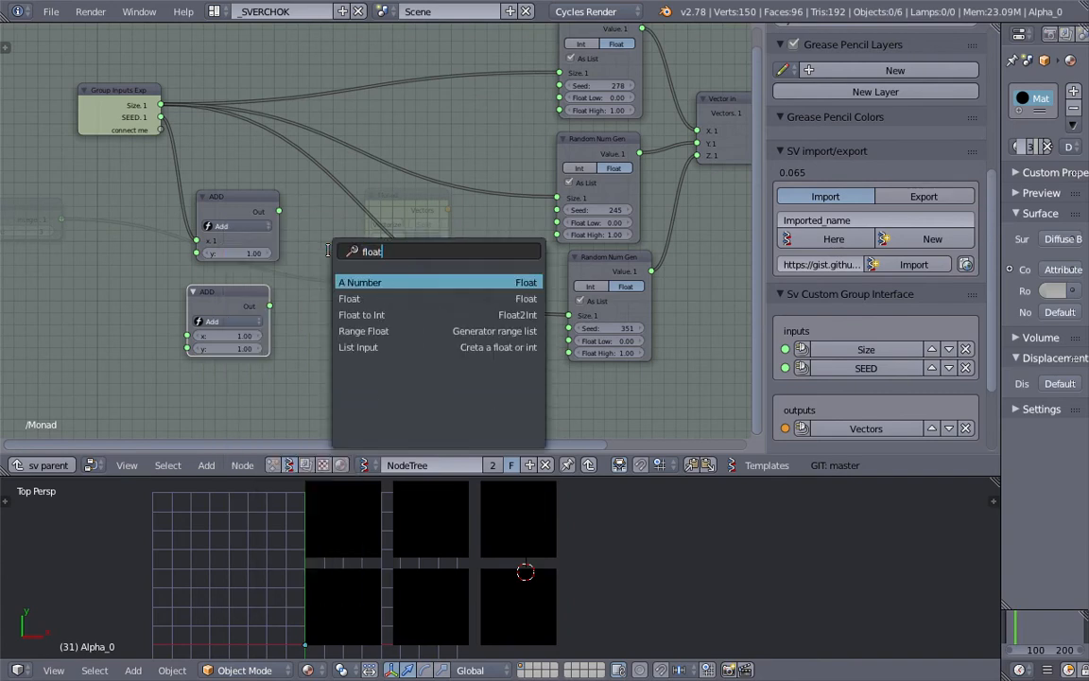
key("Down")
key("Down")
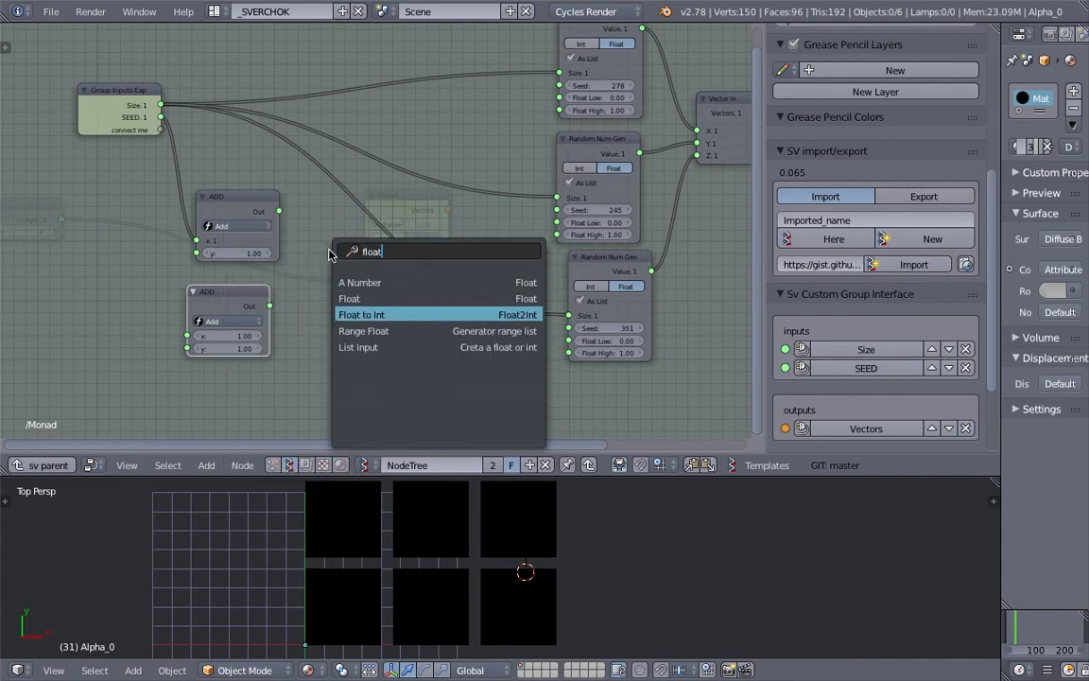
key("Return")
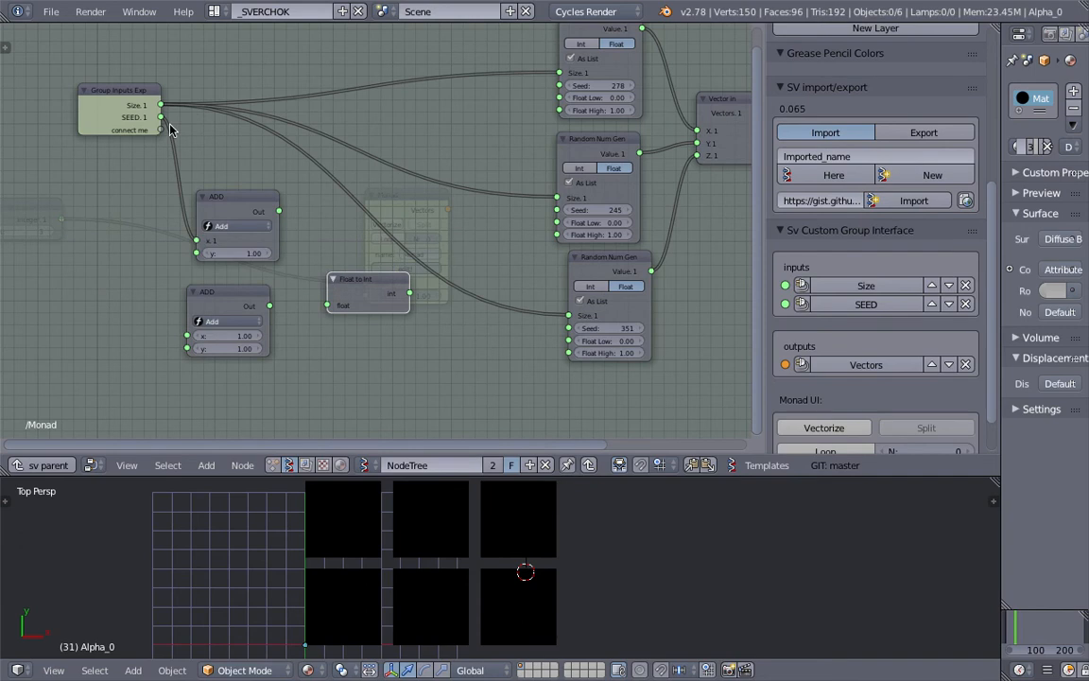
Step: Route SEED through the Float to Int node into the first Random Num Gen's Seed, placing the converter beside that generator
left_click_drag(163, 119, 344, 300)
left_click_drag(412, 293, 507, 83)
key("g")
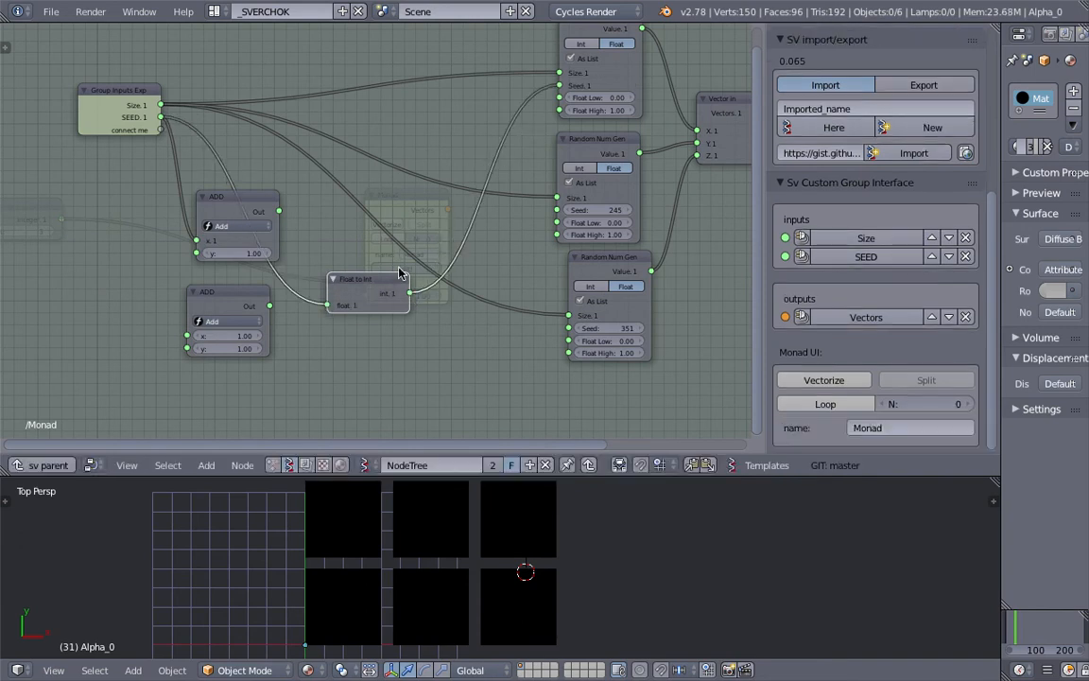
left_click(456, 94)
Step: Set the first Add node's y to 100 and route its output through a duplicated Float to Int into the second Random Num Gen's Seed
key("shift+d")
left_click(350, 307)
left_click_drag(280, 211, 318, 324)
left_click(225, 219)
left_click_drag(401, 311, 557, 210)
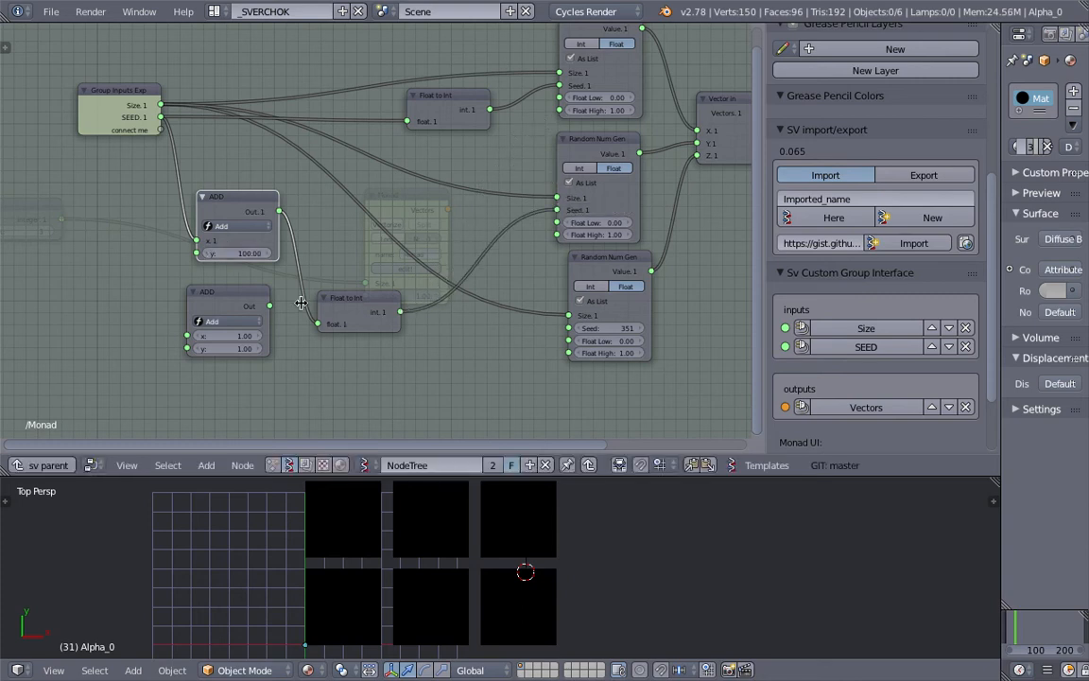
Step: Duplicate the Float to Int node below the second one and set the second Add node's y to 200
left_click(350, 305)
key("shift+d")
left_click(349, 385)
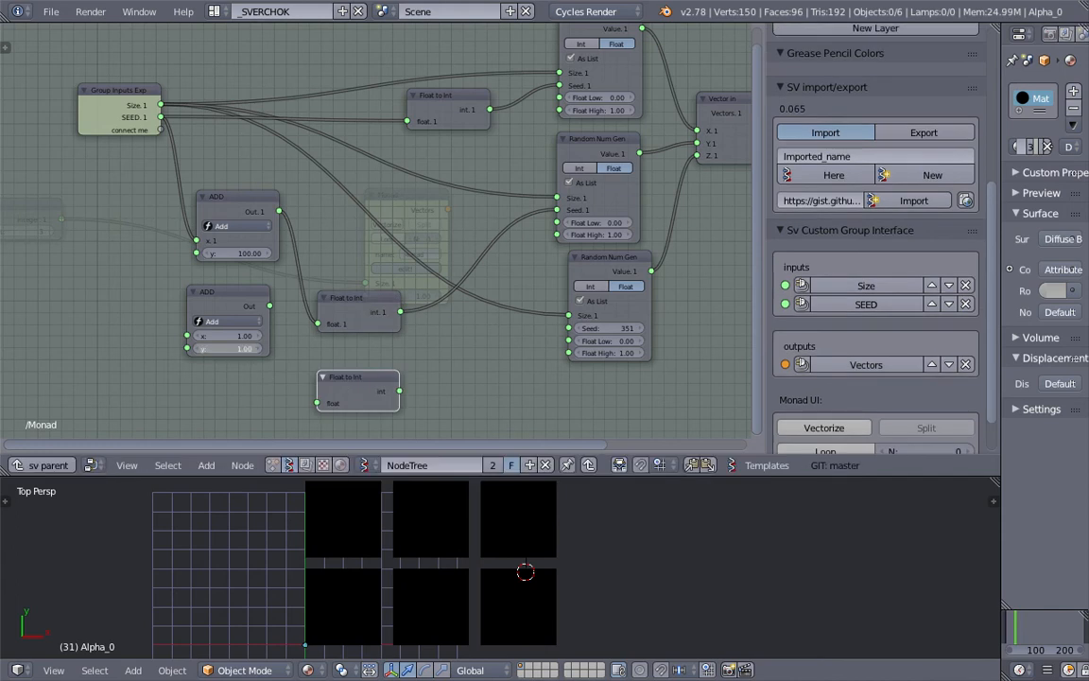
key("ctrl+s")
left_click(235, 352)
Step: Route SEED through the second Add node and third Float to Int into the third Random Num Gen's Seed, and save the file
left_click_drag(161, 117, 183, 339)
left_click_drag(274, 310, 319, 403)
left_click_drag(399, 391, 567, 329)
key("ctrl+s")
left_click(508, 268)
Step: Leave the monad and return to its parent node tree
middle_click_drag(528, 247, 392, 274)
scroll(392, 267, "down", 1)
left_click(450, 65)
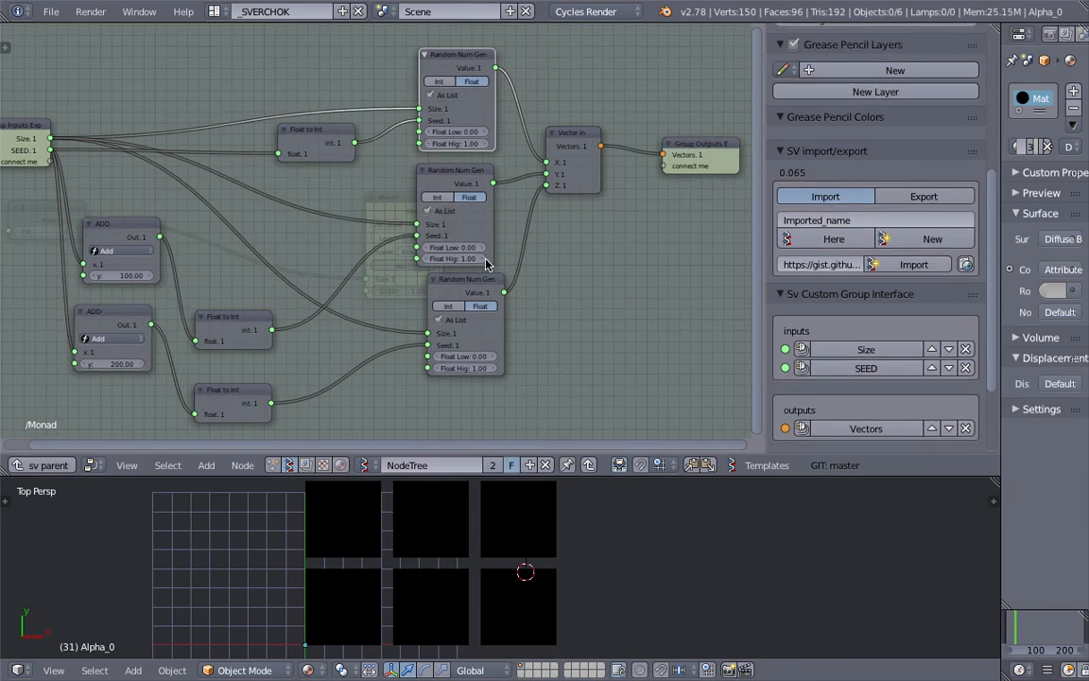
scroll(702, 235, "down", 2)
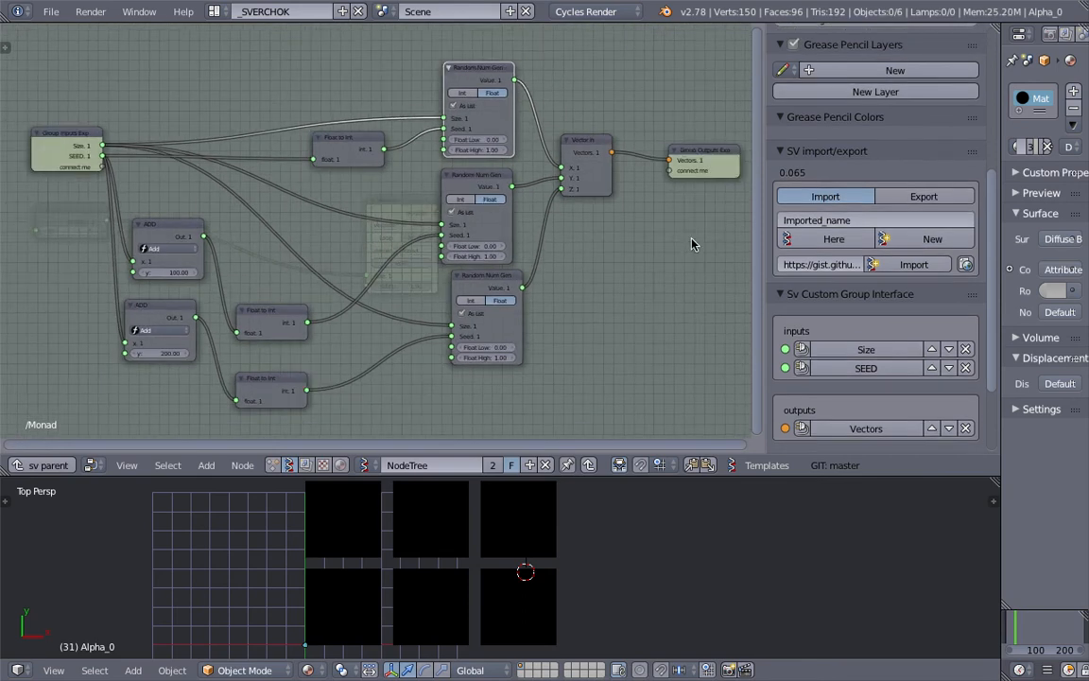
left_click(40, 464)
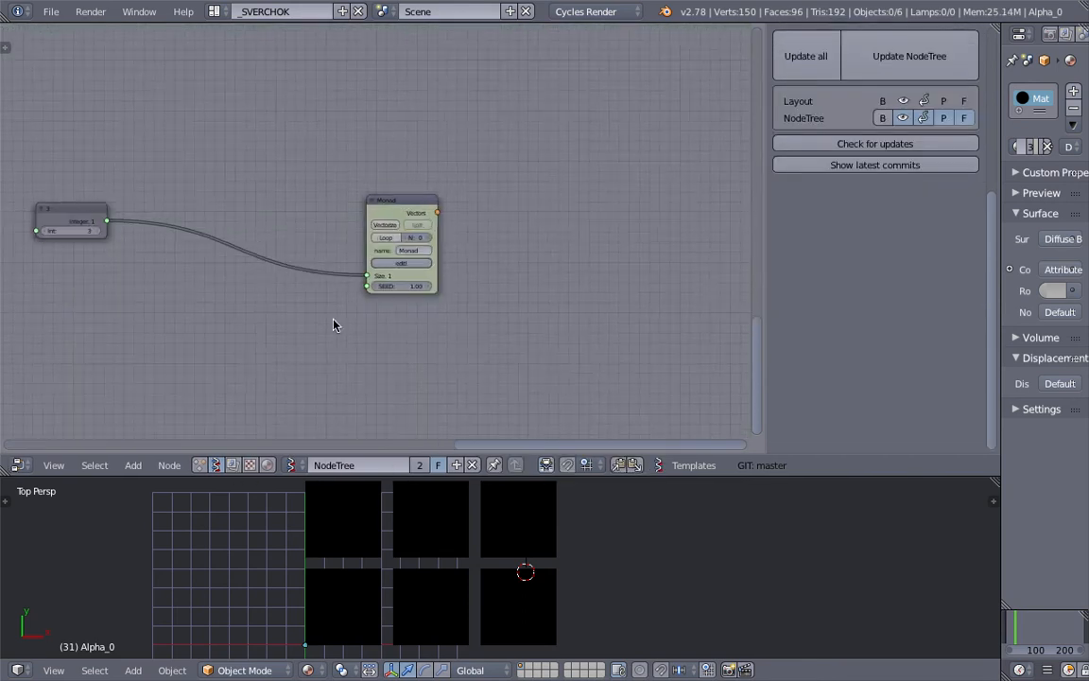
Step: Rename the monad to COLOR PAIR GENERATOR and widen its node to fit the name
scroll(336, 323, "up", 2)
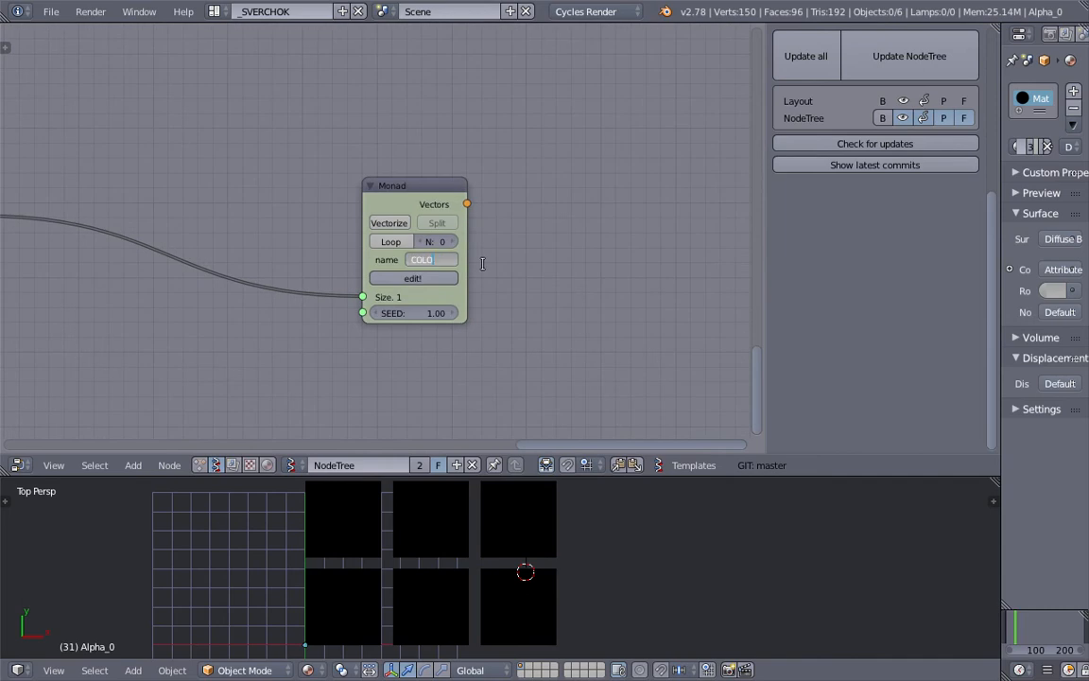
key("Return")
left_click_drag(463, 256, 604, 257)
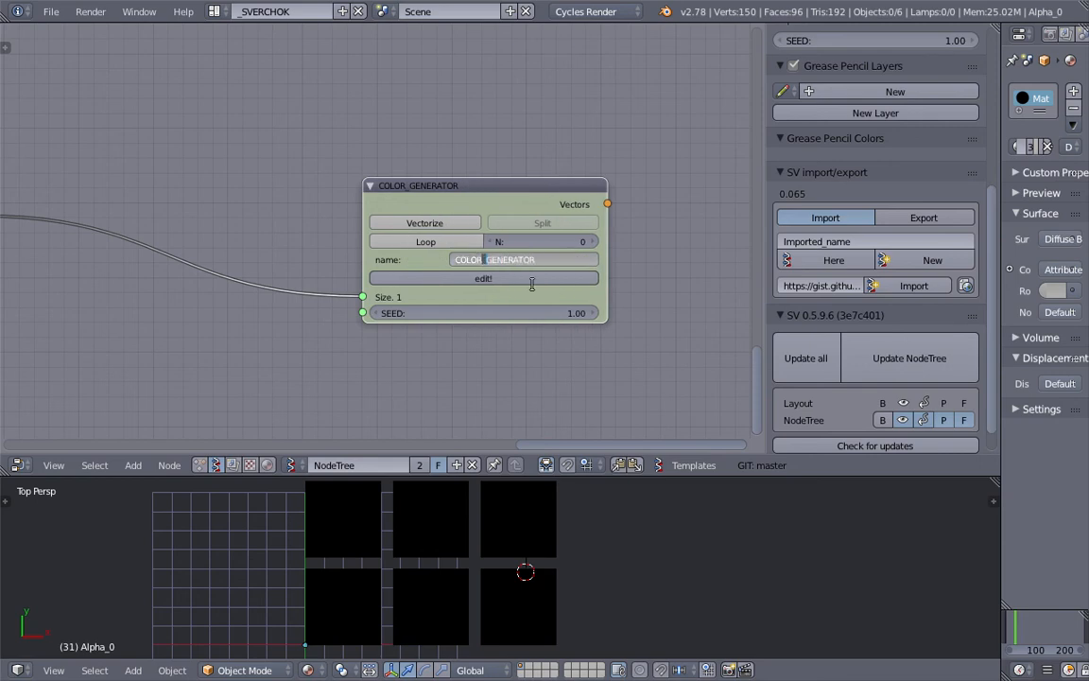
key("Return")
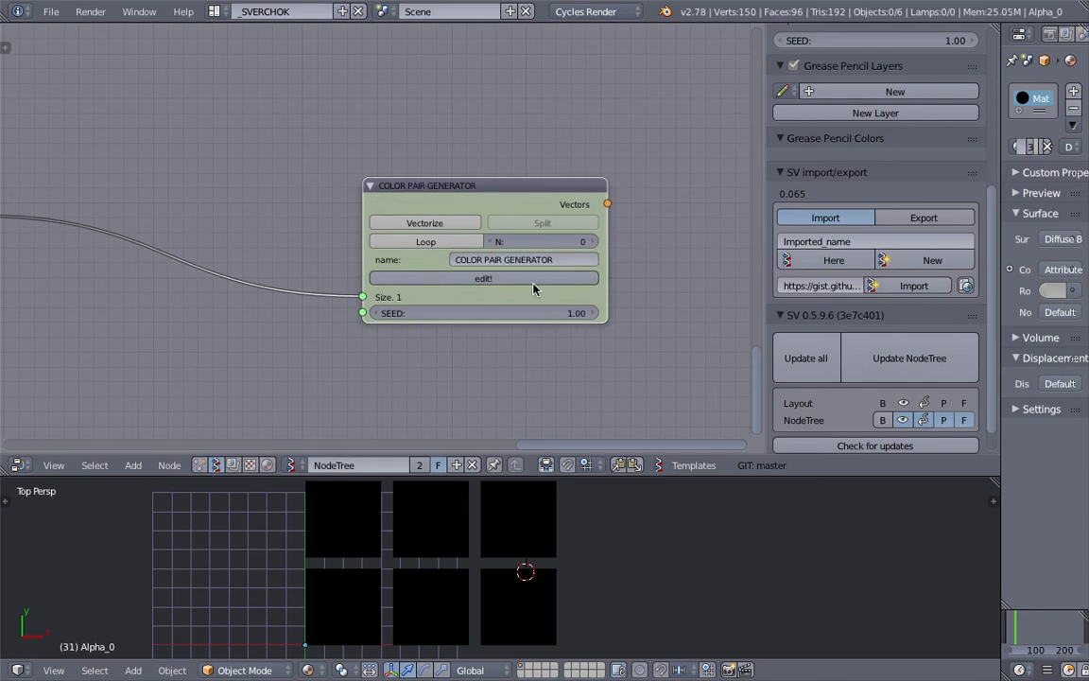
Step: Delete the Integer node feeding COLOR PAIR GENERATOR and move the monad toward the original Random Num Gen nodes
left_click_drag(475, 187, 282, 104)
scroll(316, 149, "down", 1)
key("Home")
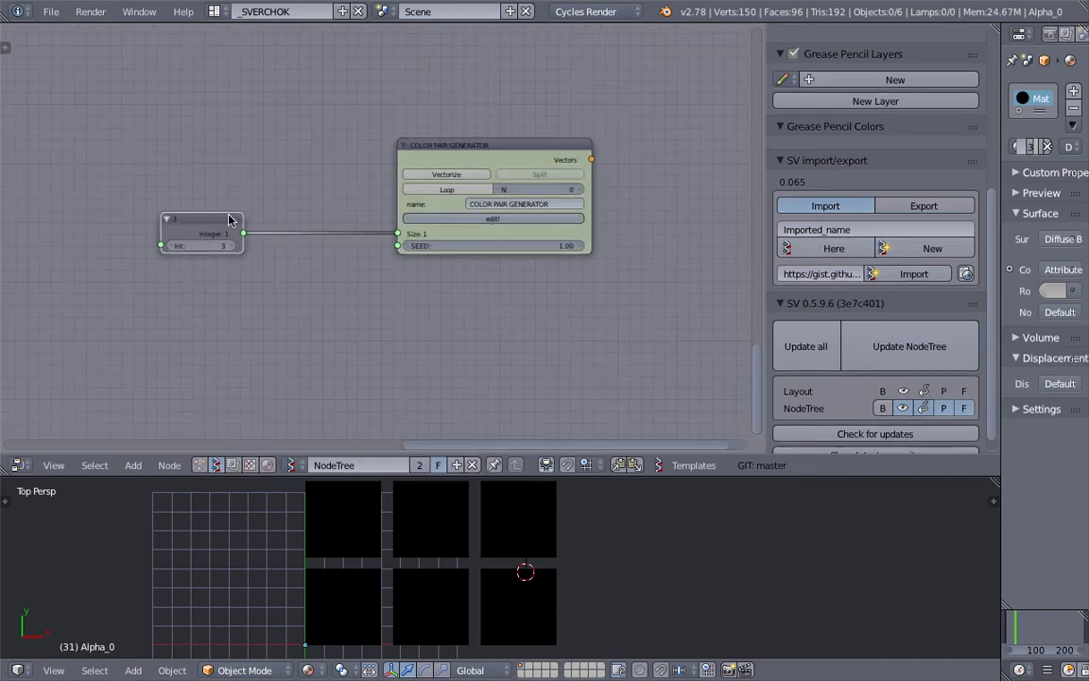
key("x")
left_click_drag(422, 205, 245, 153)
scroll(253, 158, "down", 4)
middle_click_drag(175, 129, 279, 209)
scroll(202, 163, "up", 3)
scroll(450, 238, "up", 3)
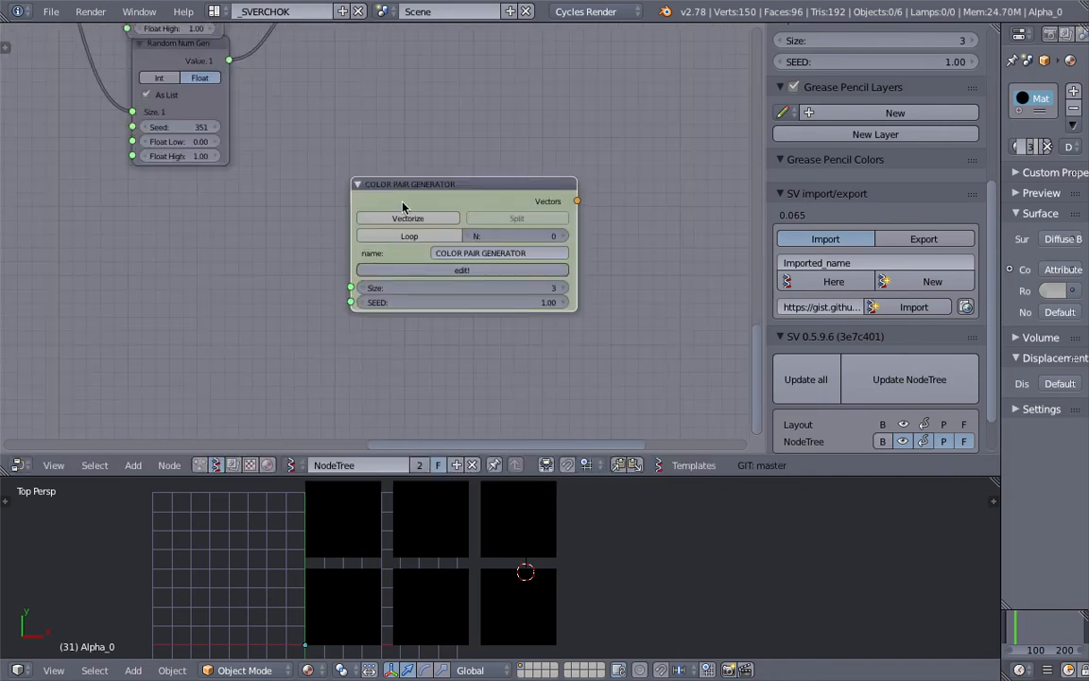
Step: Enable Vectorize on the COLOR PAIR GENERATOR monad and save the file
left_click(414, 223)
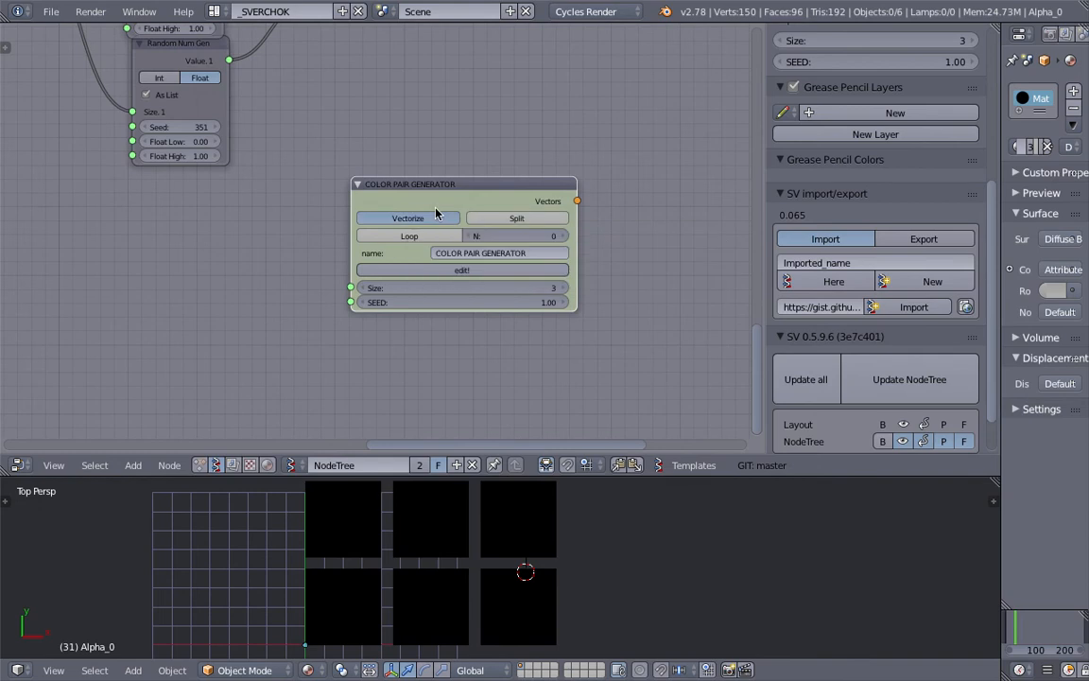
scroll(440, 151, "down", 2)
middle_click_drag(440, 152, 384, 236)
key("ctrl+s")
left_click(383, 235)
scroll(416, 227, "up", 2)
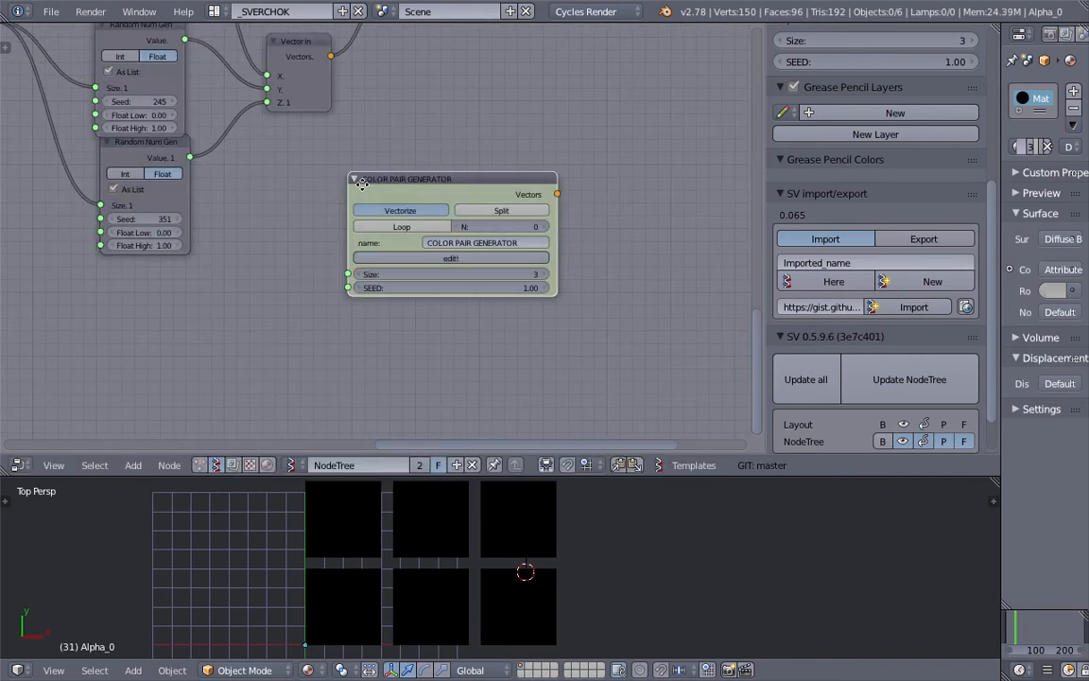
scroll(378, 222, "up", 1)
scroll(397, 266, "up", 2)
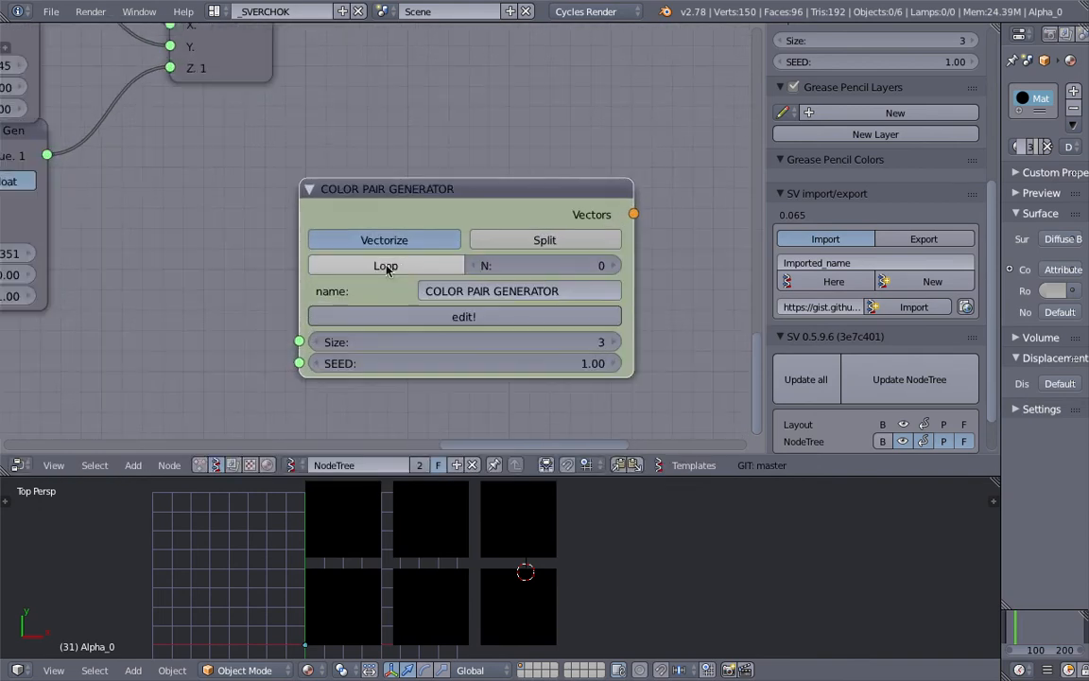
Step: Hide the node editor's properties sidebar and reposition COLOR PAIR GENERATOR beyond the original Vector in node
left_click_drag(766, 185, 988, 188)
scroll(708, 204, "down", 6)
middle_click_drag(586, 165, 673, 231)
key("g")
left_click(587, 216)
middle_click_drag(587, 216, 712, 225)
scroll(705, 240, "down", 2)
scroll(501, 237, "down", 1)
Step: Wrap the original Integer node in a frame and connect its output to COLOR PAIR GENERATOR's Size input
middle_click_drag(296, 324, 319, 298)
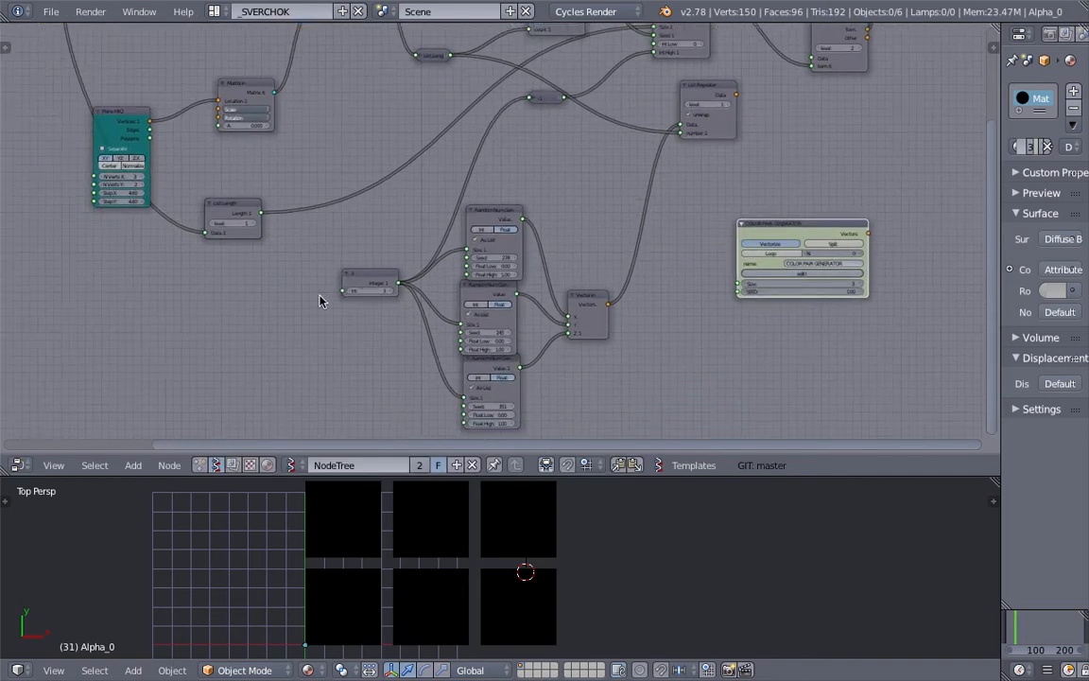
left_click_drag(361, 279, 320, 274)
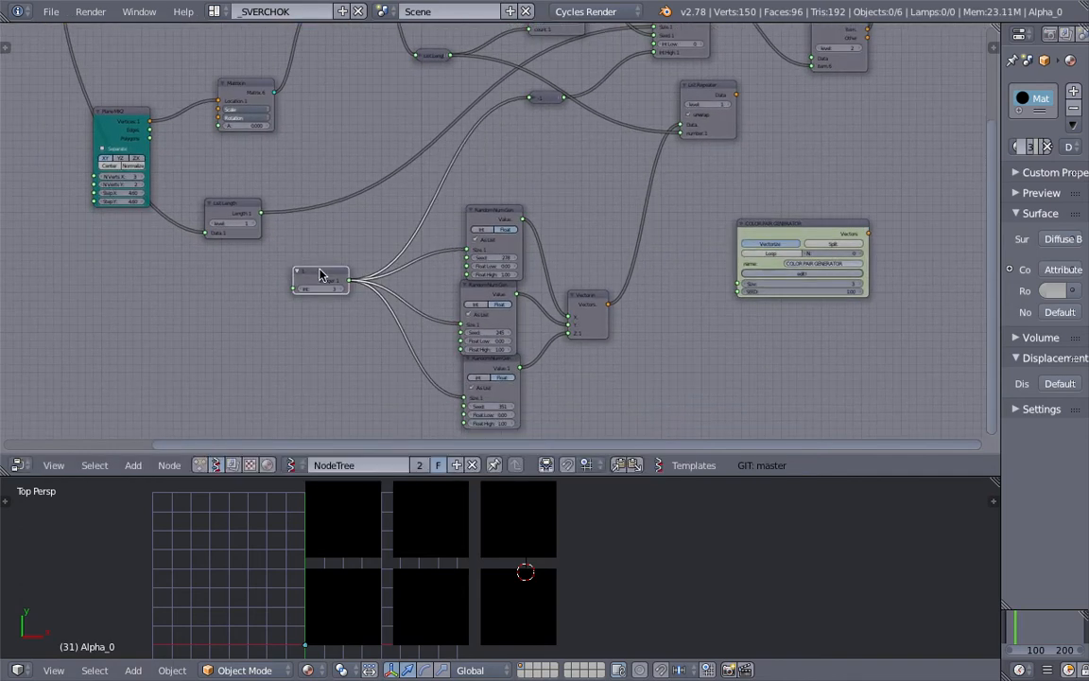
key("ctrl+j")
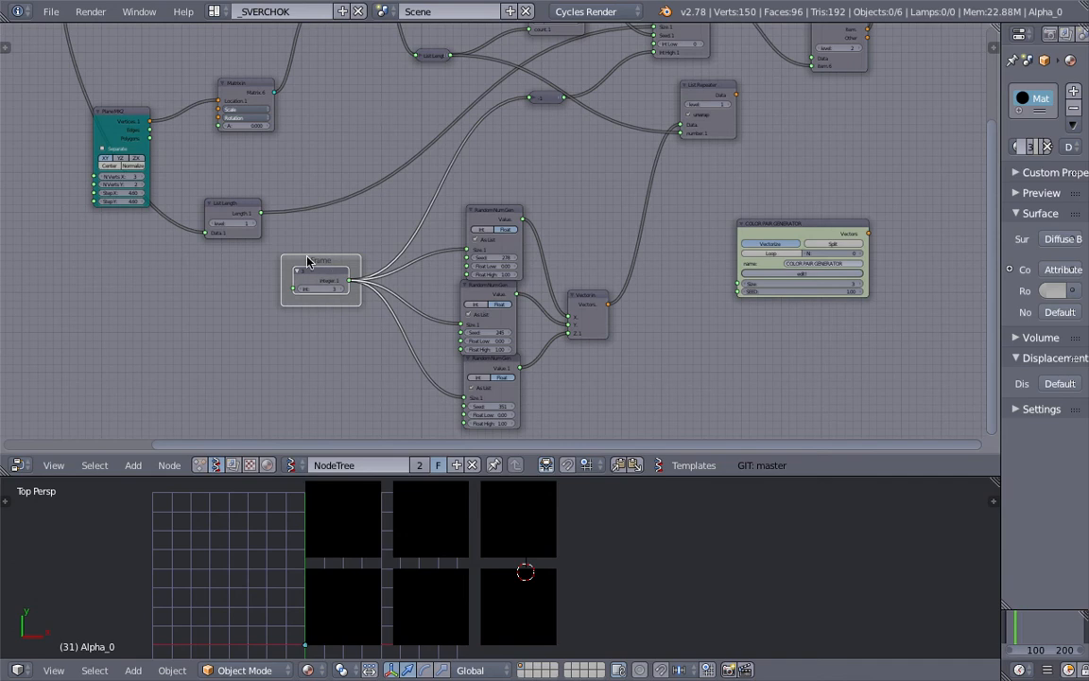
scroll(306, 262, "up", 2)
left_click_drag(236, 265, 790, 286)
Step: Move COLOR PAIR GENERATOR slightly, save the file, and connect its Vectors output to the List Item node's Data input
middle_click_drag(845, 171, 660, 322)
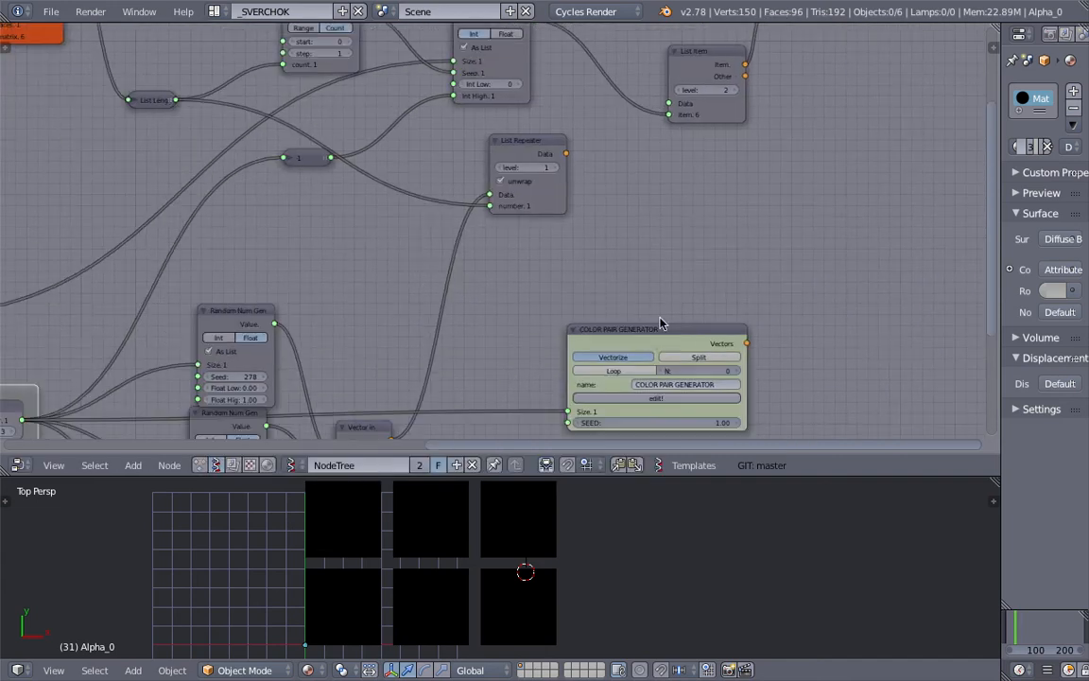
left_click_drag(651, 335, 630, 310)
middle_click_drag(726, 188, 674, 218)
left_click_drag(674, 348, 690, 197)
middle_click_drag(690, 197, 659, 164)
key("ctrl+s")
left_click(698, 234)
left_click_drag(645, 314, 588, 102)
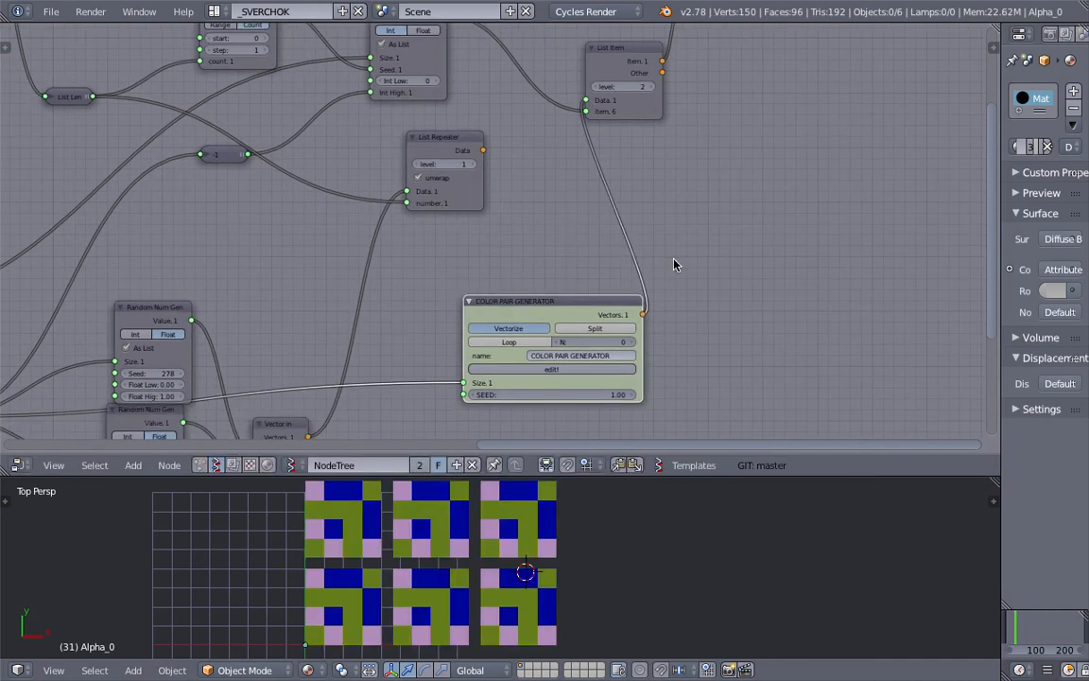
Step: Set COLOR PAIR GENERATOR's SEED to 28.06 to vary the planes' colors
scroll(453, 520, "down", 1)
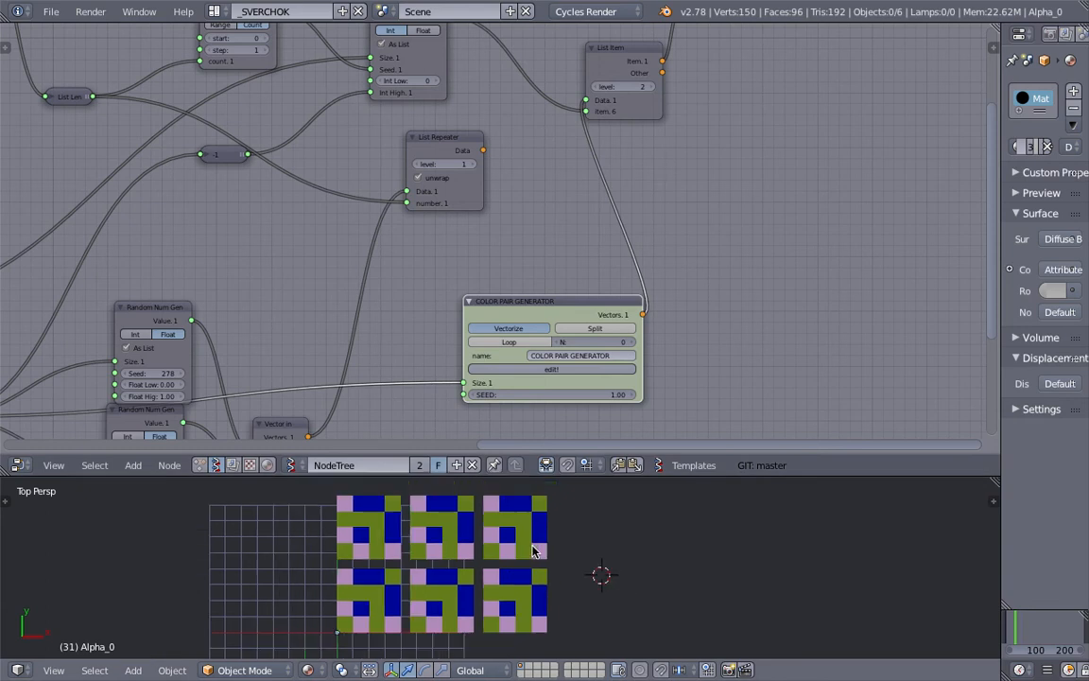
middle_click_drag(514, 386, 571, 301)
scroll(568, 300, "up", 2)
left_click_drag(592, 320, 631, 357)
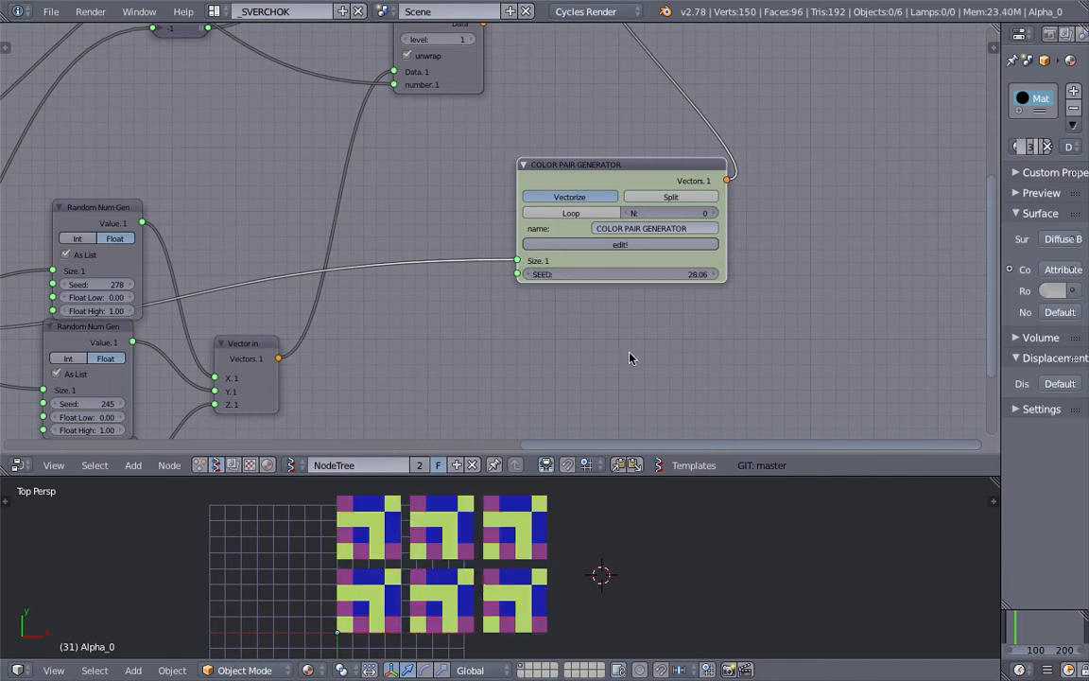
Step: Open the COLOR PAIR GENERATOR monad for editing to show its internal nodes
middle_click_drag(519, 359, 527, 300)
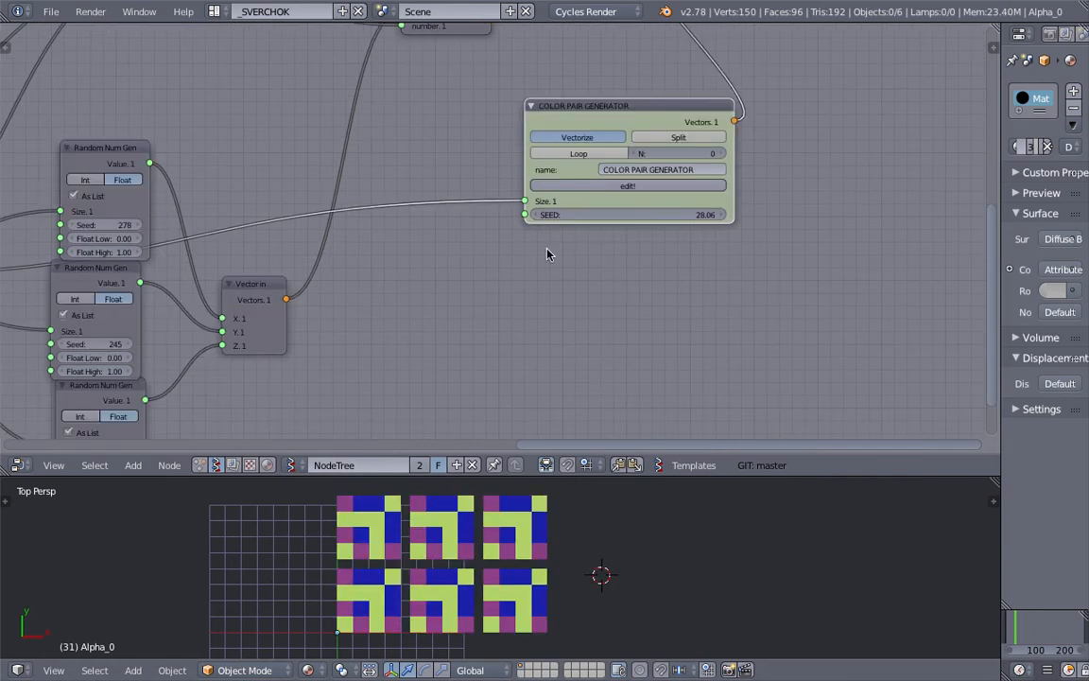
scroll(491, 225, "up", 1)
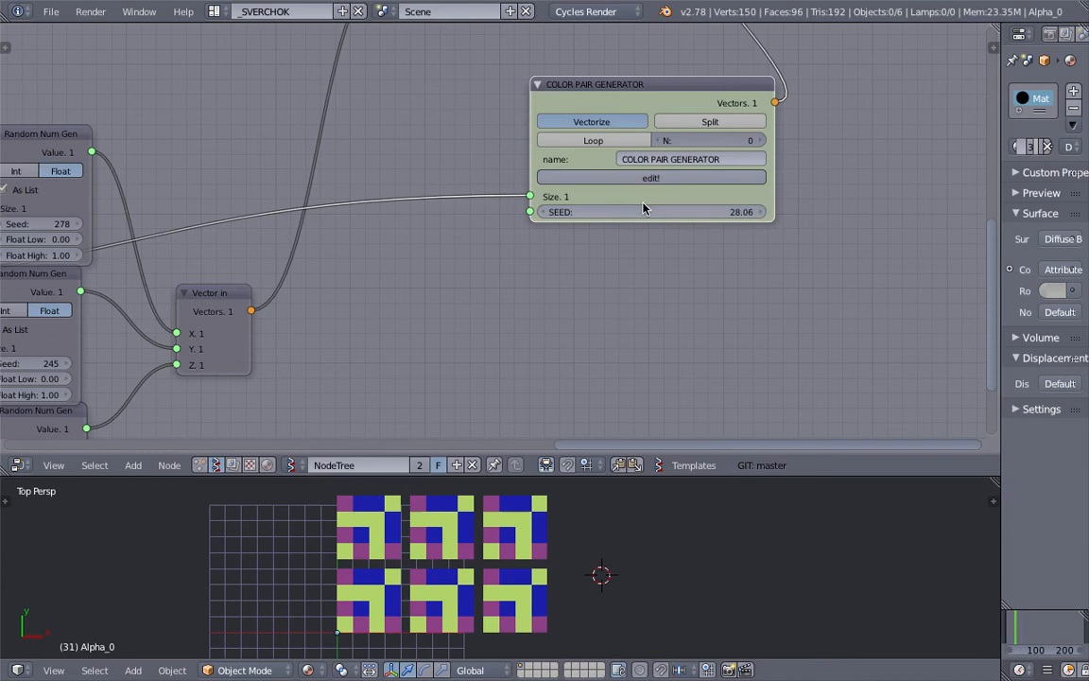
key("Tab")
left_click_drag(227, 132, 160, 144)
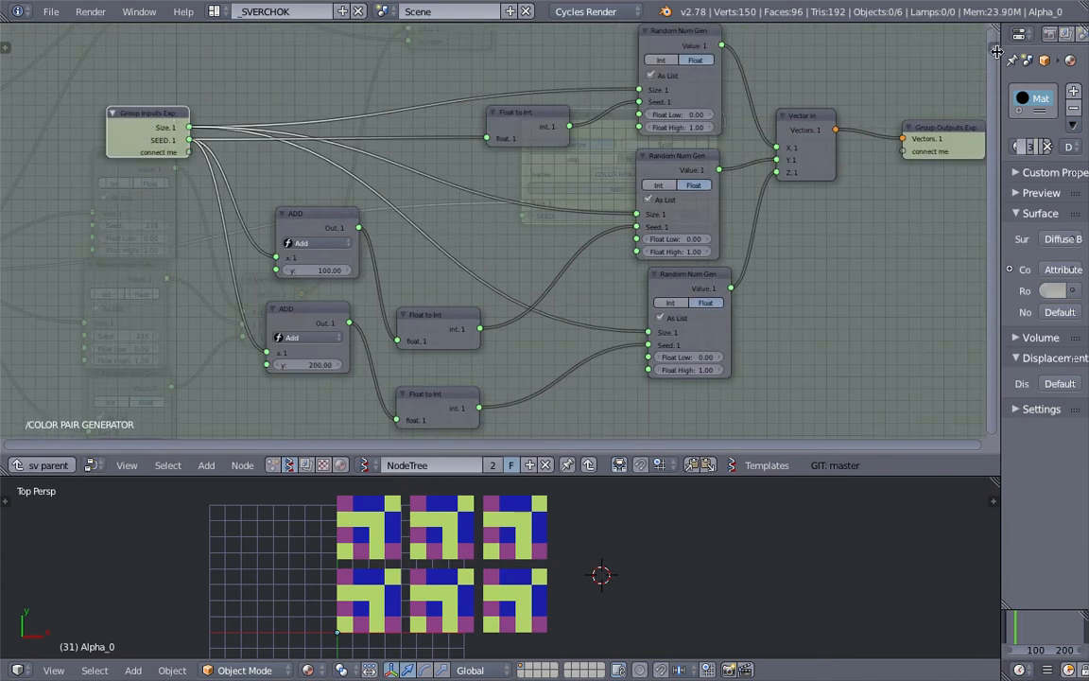
Step: Show the sidebar, accept the SEED input's current socket settings in the custom group interface, and save over sv_vertex_color_variation_002.blend
key("n")
left_click(866, 258)
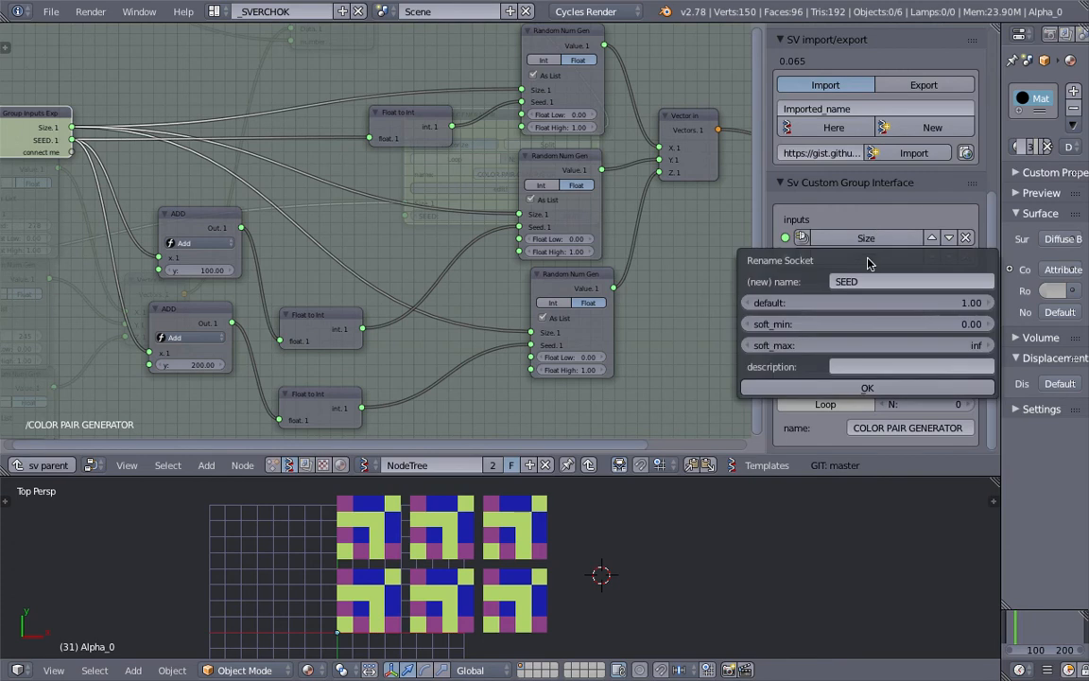
left_click(863, 390)
key("ctrl+s")
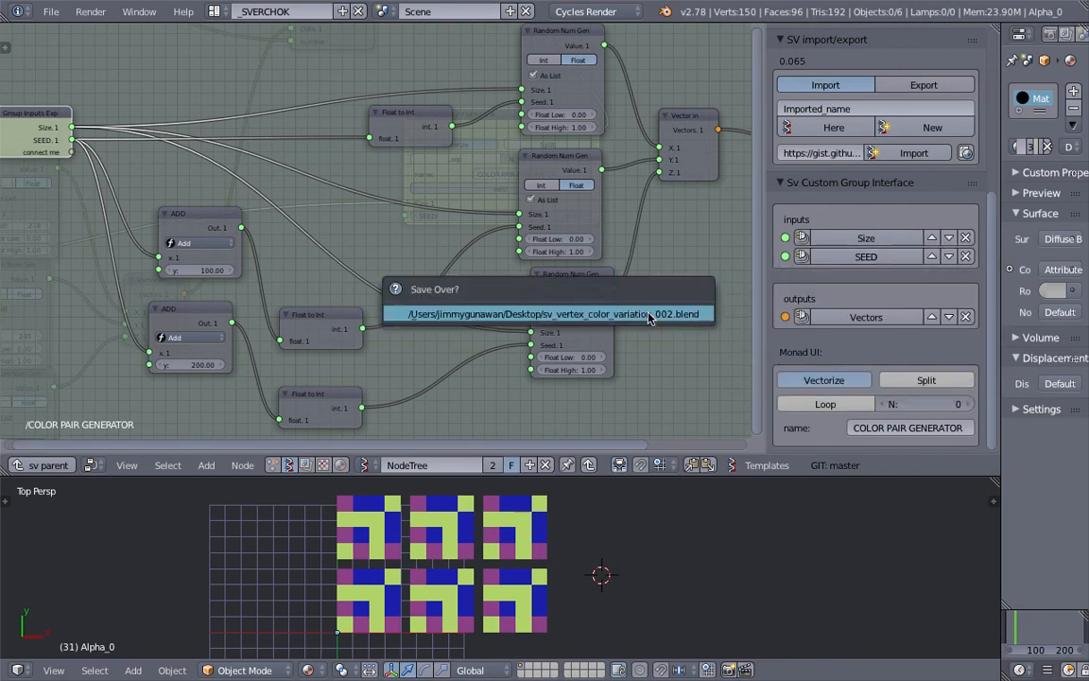
left_click(649, 318)
Step: Return from the monad to the parent node tree and save the file
scroll(349, 264, "down", 1)
middle_click_drag(217, 378, 350, 360)
left_click(38, 461)
key("ctrl+s")
left_click(303, 252)
Step: Add a Range Int node beside COLOR PAIR GENERATOR and connect its Range output to the SEED input
key("shift+a")
left_click(364, 258)
type("range")
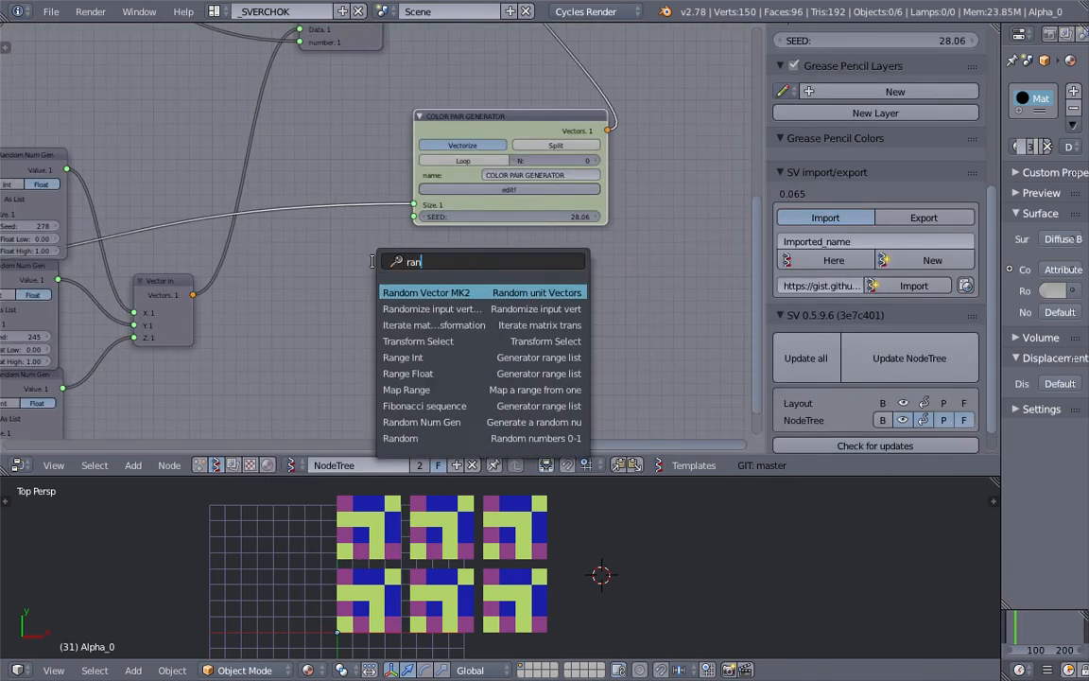
key("Return")
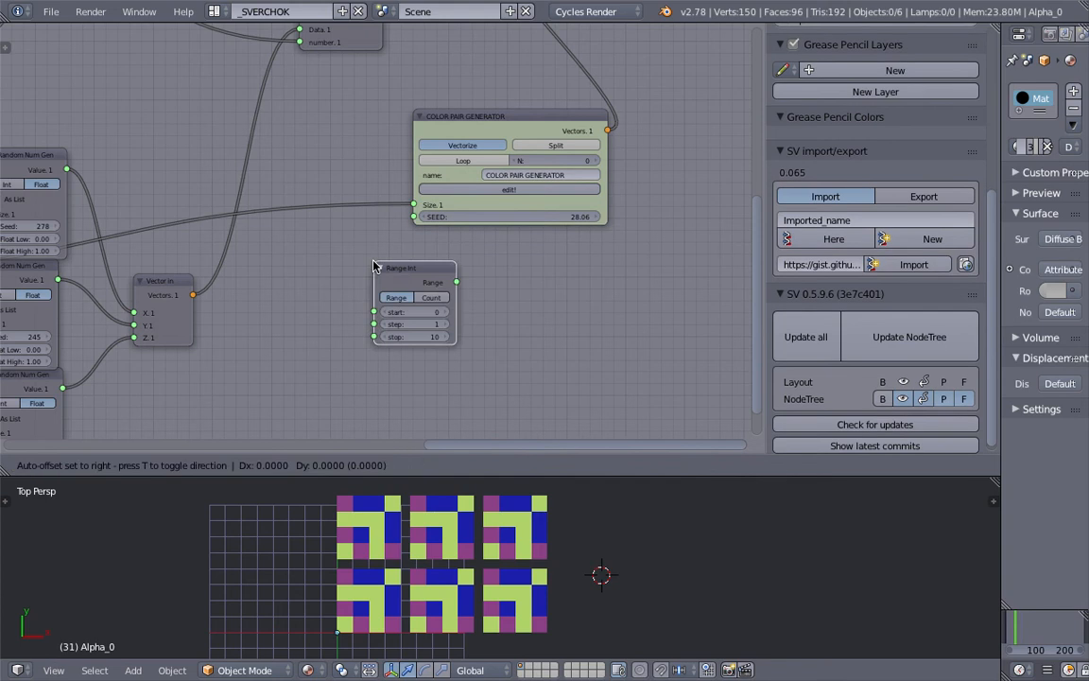
left_click(345, 280)
left_click_drag(368, 284, 410, 220)
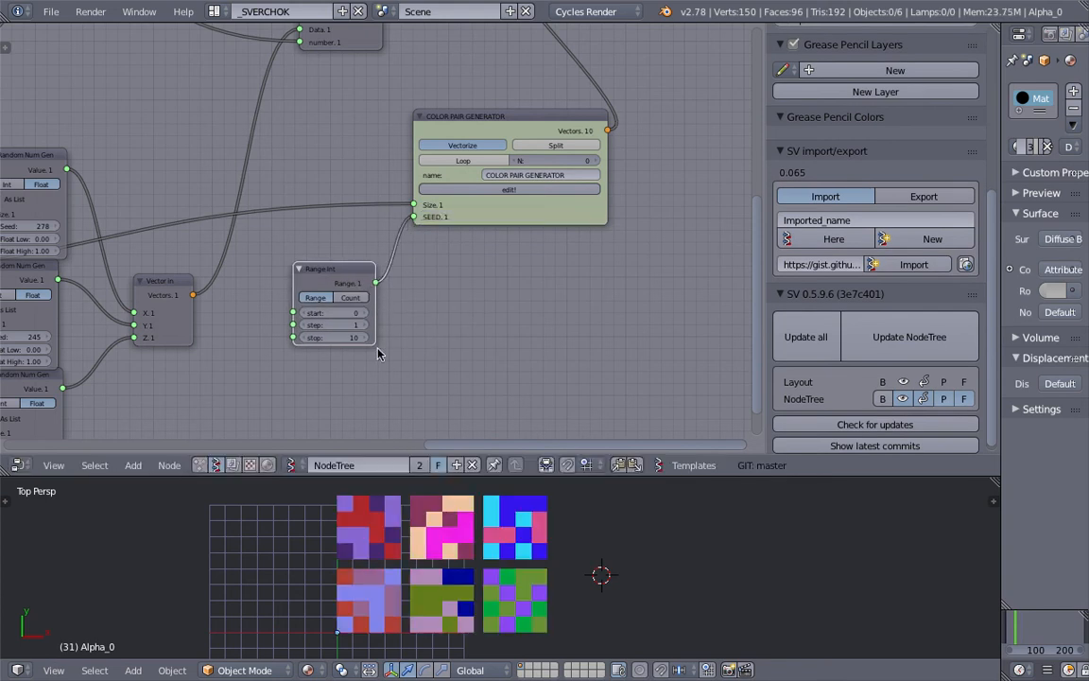
Step: Save over sv_vertex_color_variation_002.blend
middle_click_drag(433, 342, 467, 336)
key("ctrl+s")
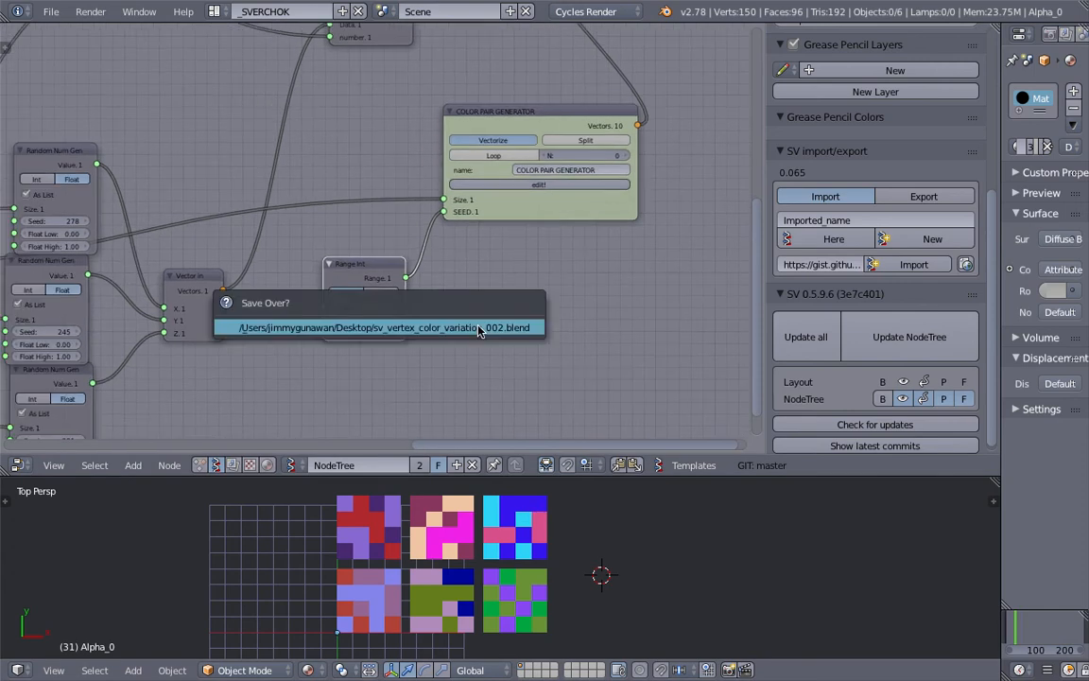
left_click(479, 331)
Step: Rearrange the Plane MK2 and Matrix in nodes that feed the viewer's matrix input
scroll(473, 335, "down", 2)
scroll(488, 546, "down", 1)
scroll(489, 546, "down", 2)
middle_click_drag(308, 240, 525, 307)
scroll(434, 302, "down", 2)
middle_click_drag(350, 269, 463, 256)
middle_click_drag(101, 139, 253, 189)
left_click_drag(254, 192, 299, 115)
left_click_drag(354, 158, 352, 122)
middle_click_drag(363, 134, 375, 173)
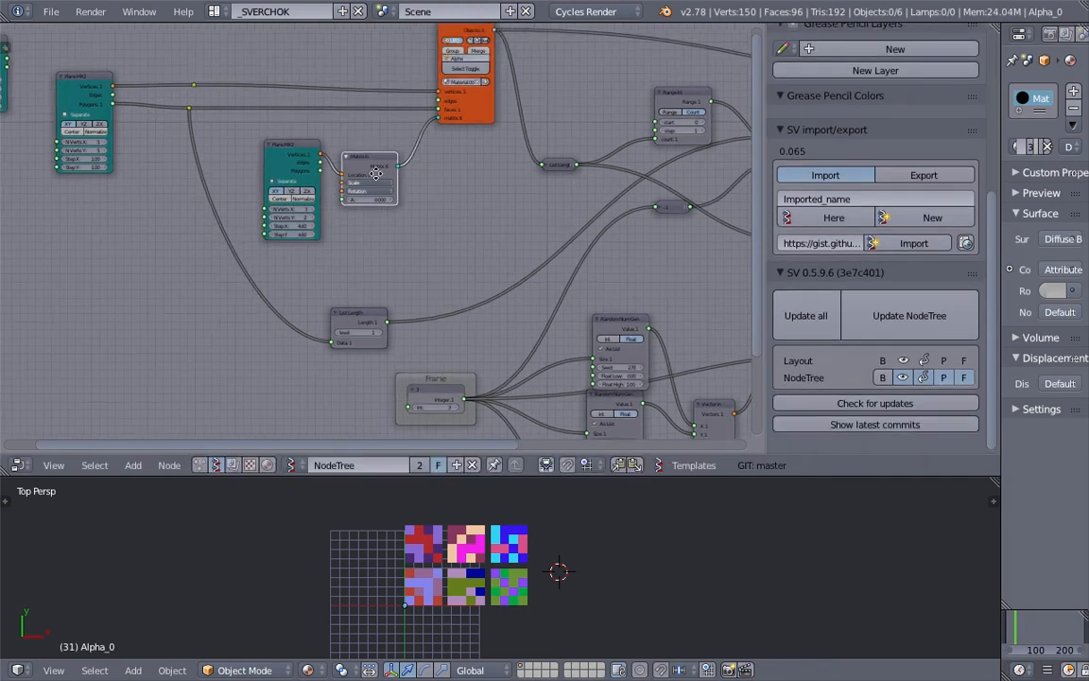
scroll(376, 173, "up", 3)
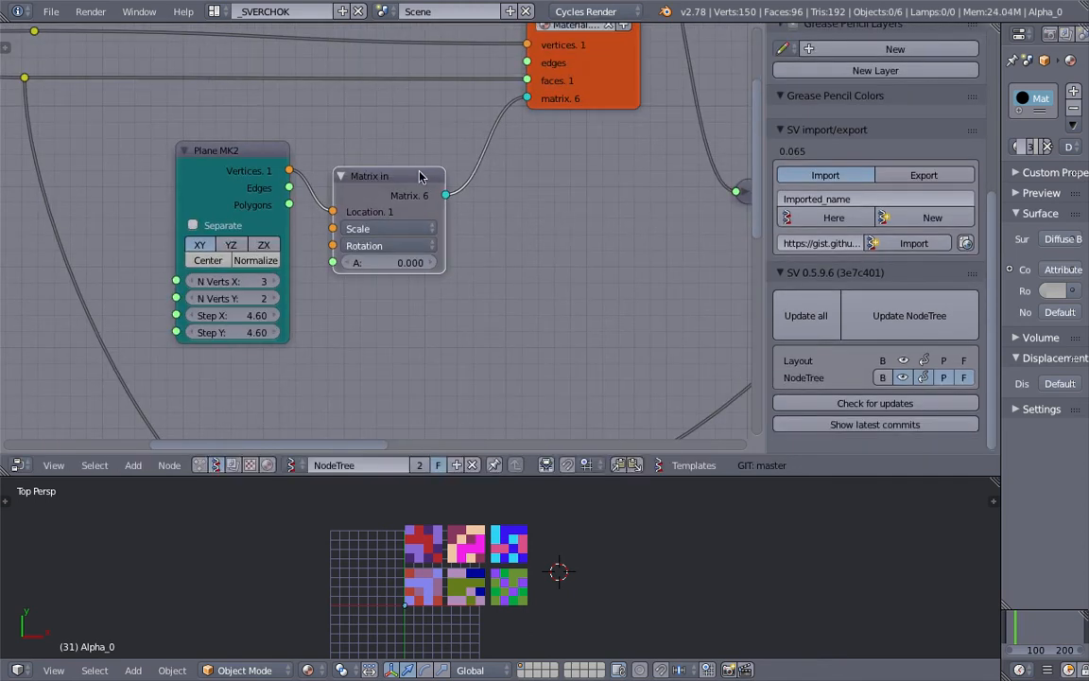
left_click_drag(420, 177, 434, 162)
Step: Add a List Length node beside Matrix in and connect the Matrix output to its Data input
scroll(545, 219, "down", 1)
middle_click_drag(547, 220, 496, 188)
key("alt+space")
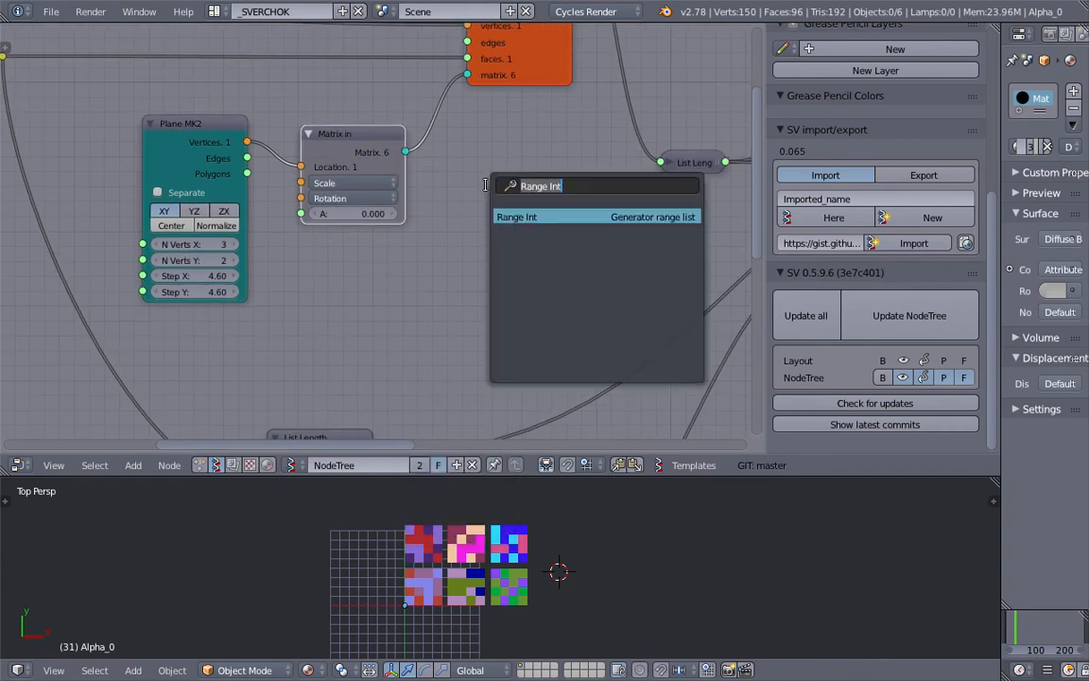
type("list len")
key("Return")
left_click(485, 186)
left_click_drag(417, 163, 420, 169)
left_click_drag(476, 241, 487, 248)
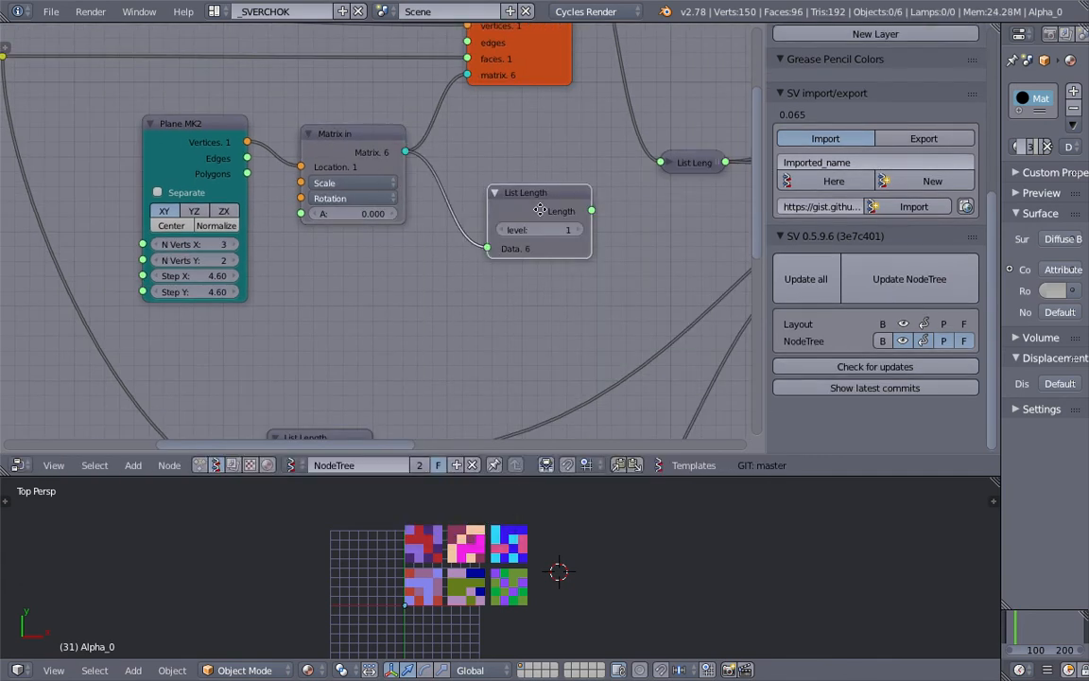
middle_click_drag(529, 199, 513, 194)
left_click_drag(513, 193, 478, 180)
Step: Inspect the new List Length output with a Stethoscope MK2 node and set the List Length level to 0
scroll(586, 207, "down", 1)
middle_click_drag(602, 207, 540, 202)
key("shift+a")
left_click(539, 203)
type("ste")
left_click(562, 234)
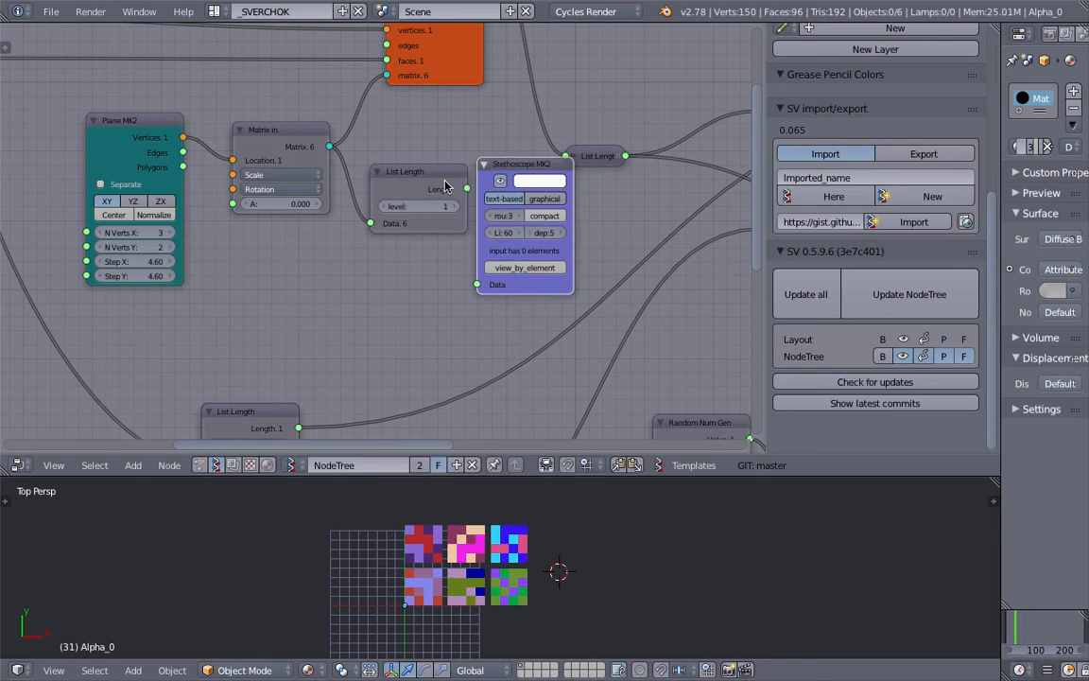
left_click(463, 175)
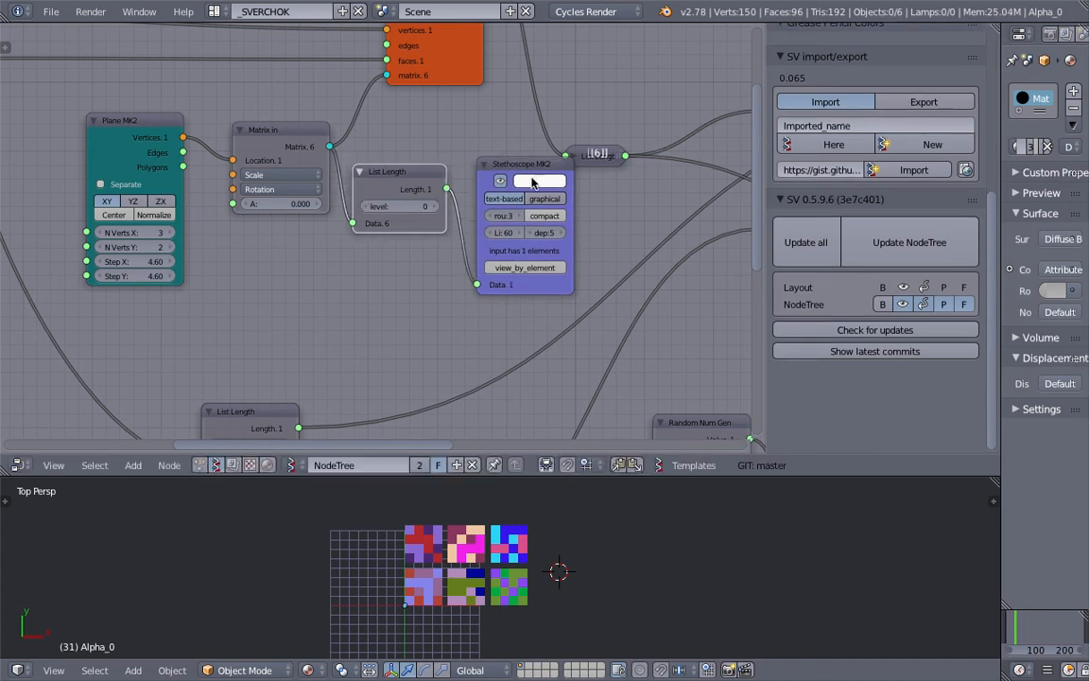
Step: Remove the Stethoscope MK2 node, collapse the matrix List Length node, and save the file
scroll(874, 283, "down", 5)
scroll(384, 182, "down", 3)
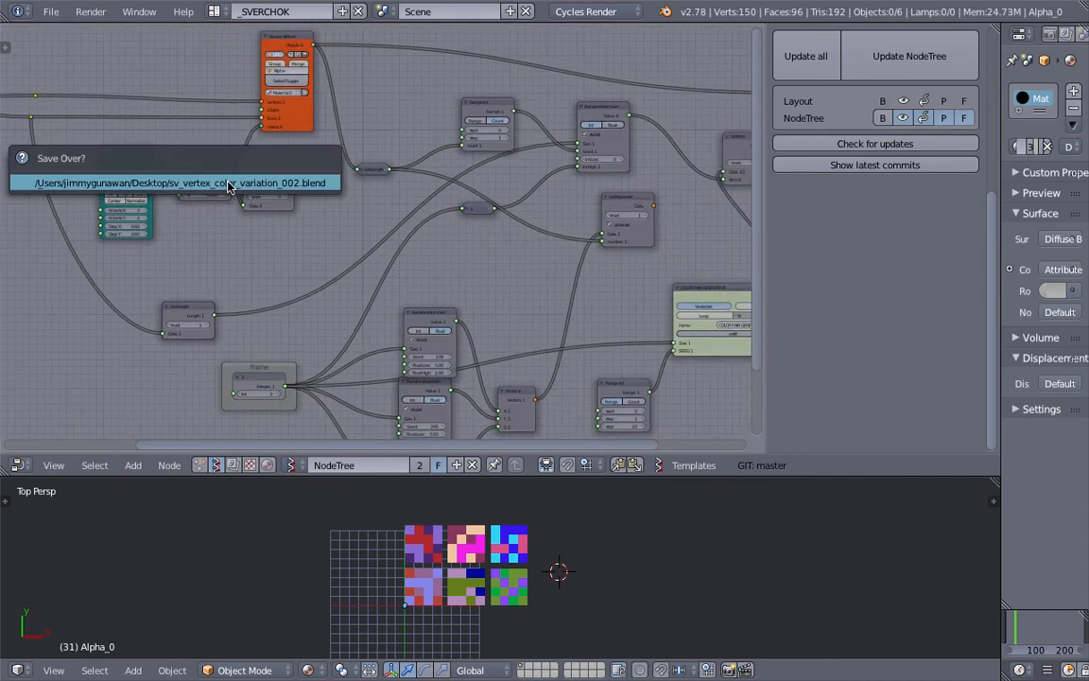
left_click(249, 178)
scroll(304, 193, "down", 1)
middle_click_drag(325, 198, 183, 174)
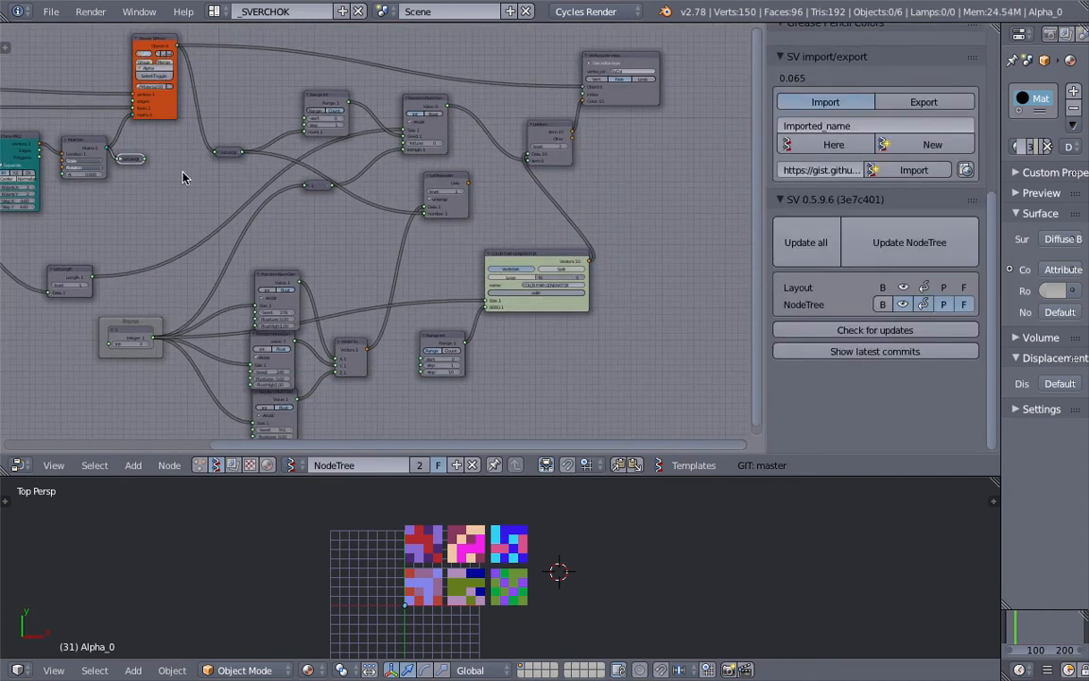
Step: Switch the SEED Range Int node to Count mode and feed its count input from the matrix List Length output
left_click_drag(144, 163, 418, 369)
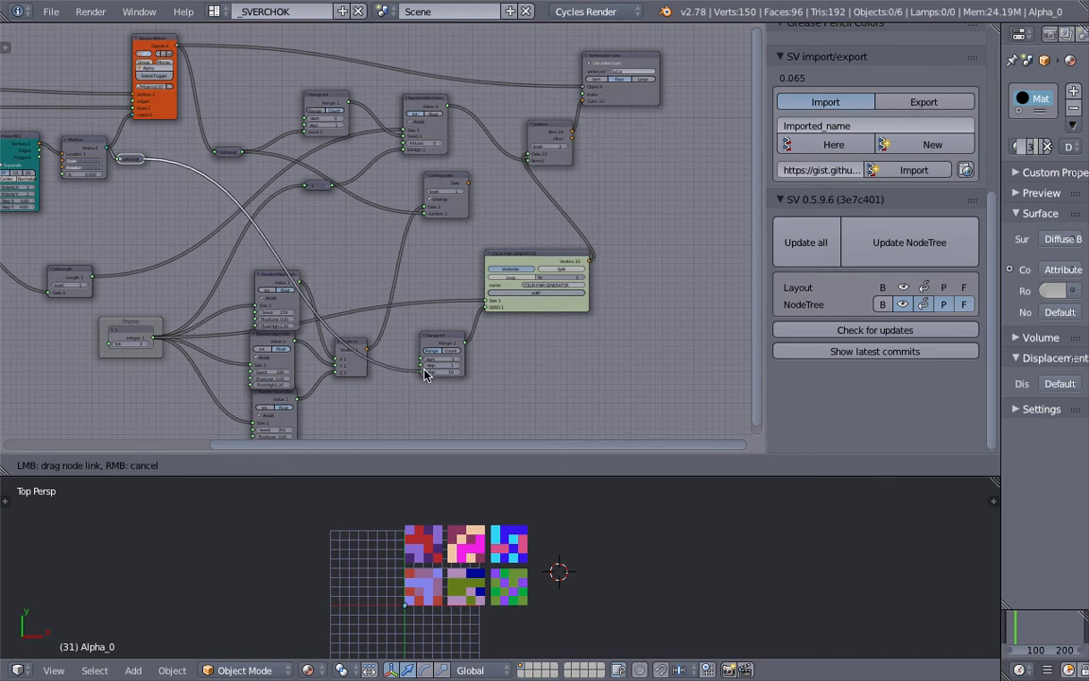
left_click_drag(424, 374, 423, 371)
middle_click_drag(513, 334, 232, 248)
scroll(635, 248, "up", 6)
scroll(233, 248, "up", 3)
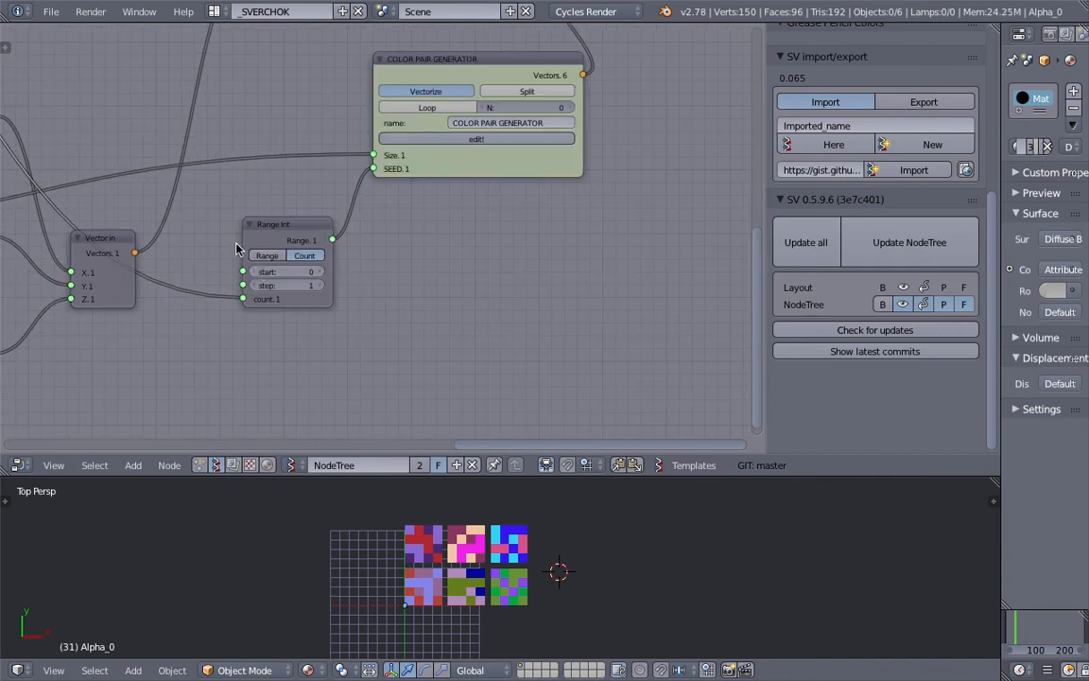
Step: Set the SEED Range Int node's start to 133 and save the file
left_click_drag(260, 272, 317, 282)
scroll(295, 282, "up", 2)
scroll(464, 534, "up", 3)
key("ctrl+s")
left_click(463, 534)
scroll(610, 577, "down", 2)
key("ctrl+s")
left_click(509, 572)
middle_click_drag(509, 571, 453, 513)
scroll(501, 360, "down", 2)
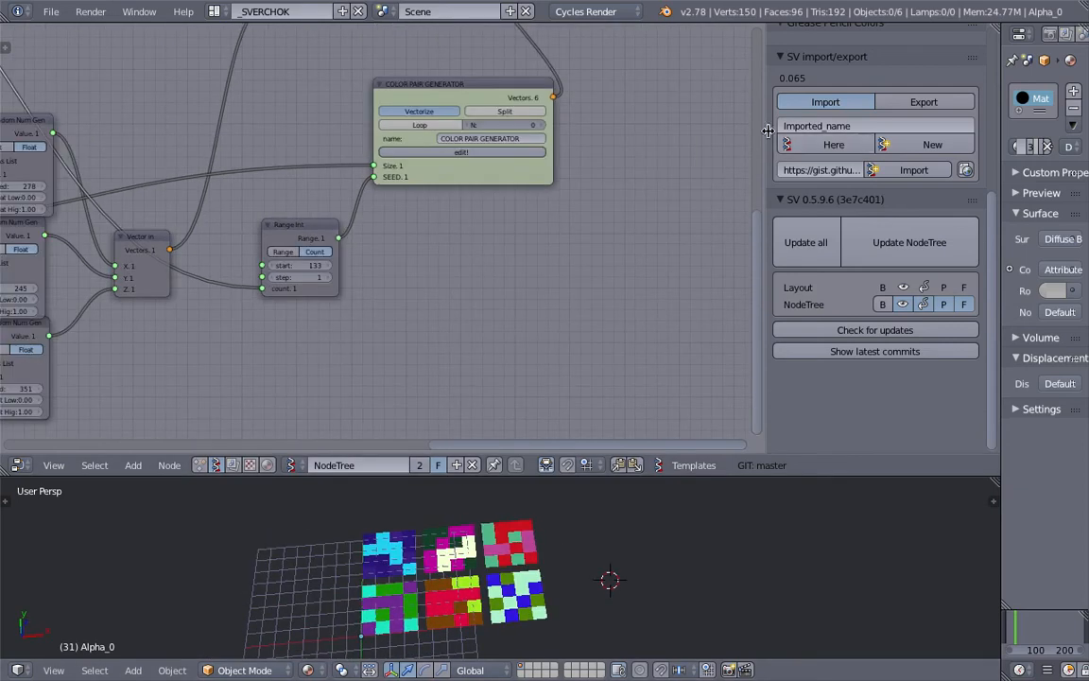
Step: Hide the node editor's sidebar and move the List Item and COLOR PAIR GENERATOR nodes further along the tree
key("n")
scroll(676, 151, "down", 5)
scroll(625, 137, "down", 1)
left_click_drag(627, 116, 827, 102)
left_click_drag(535, 165, 666, 156)
scroll(408, 244, "up", 2)
left_click_drag(501, 333, 522, 299)
Step: Save the rearranged node tree over the existing blend file
middle_click_drag(519, 294, 586, 233)
key("ctrl+s")
left_click(586, 232)
middle_click_drag(539, 186, 630, 273)
key("ctrl+s")
left_click(615, 238)
Step: Vary the start value of the Range Int node feeding the integer Random Num Gen to reshuffle the color patterns
middle_click_drag(395, 179, 431, 143)
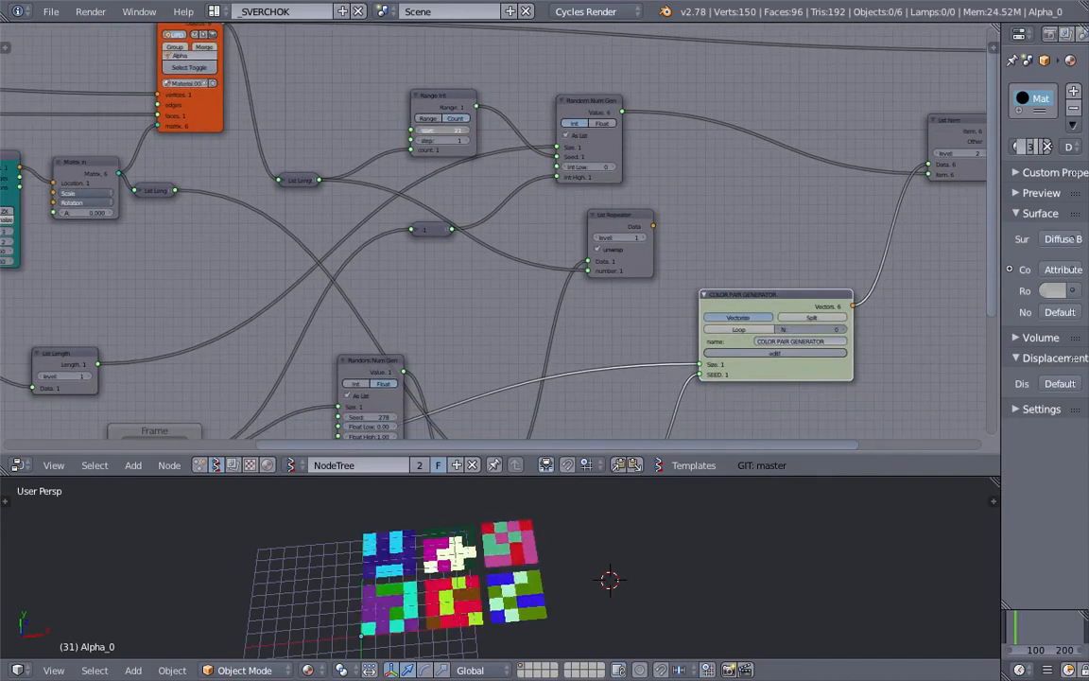
scroll(501, 591, "up", 2)
middle_click_drag(501, 590, 596, 568)
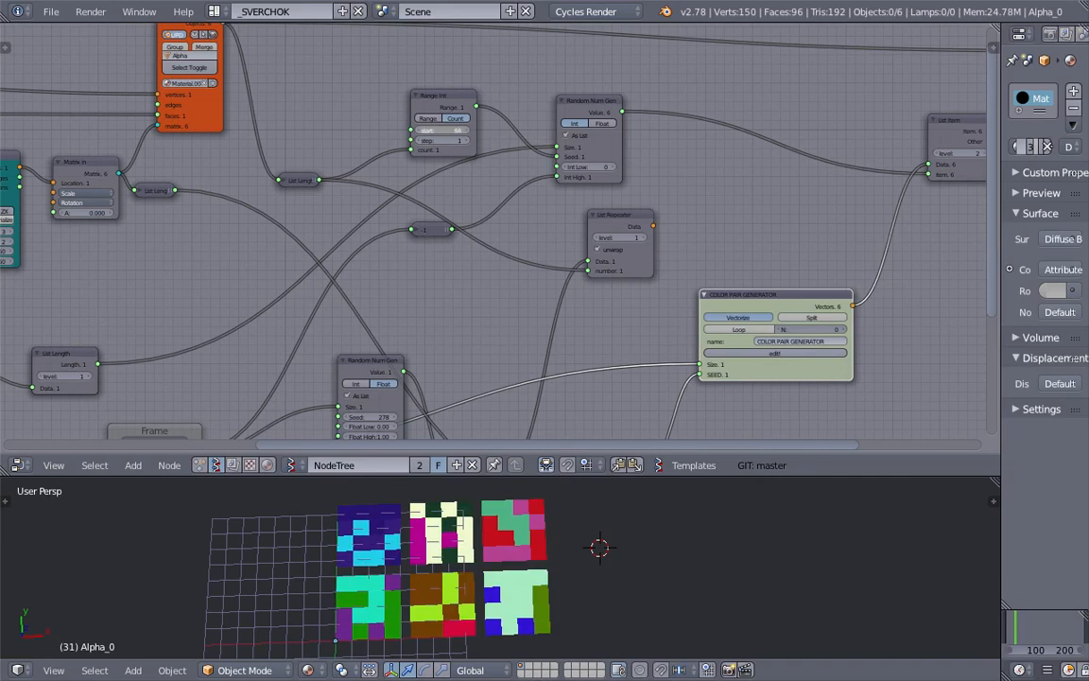
middle_click_drag(504, 502, 484, 507)
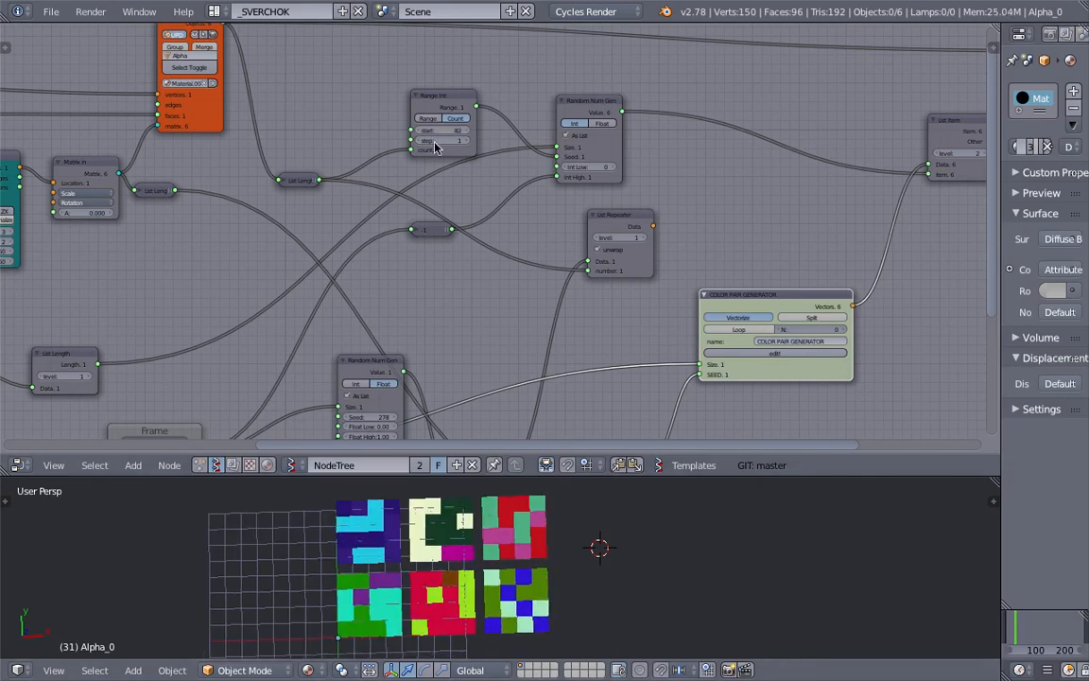
left_click_drag(443, 131, 458, 131)
Step: Increase the start value of the Range Int node feeding SEED to generate different color sets
scroll(586, 575, "down", 2)
mouse_move(586, 575)
middle_mouse_down()
mouse_move(557, 576)
mouse_move(580, 555)
middle_mouse_up()
middle_click_drag(573, 346, 486, 64)
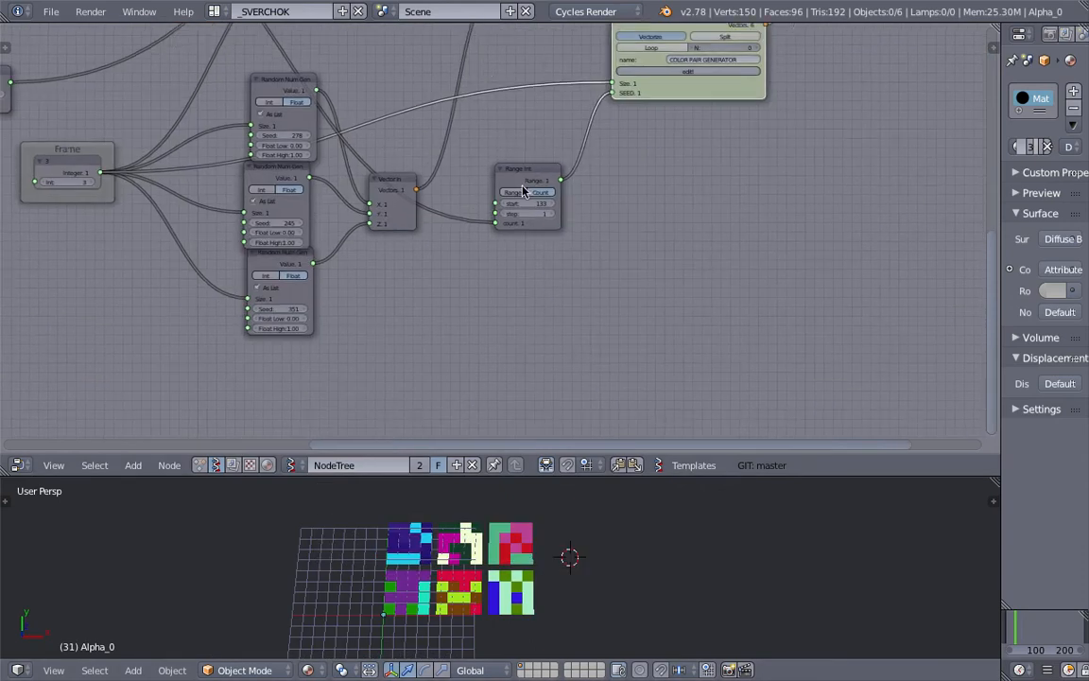
scroll(521, 195, "up", 3)
middle_click_drag(517, 231, 512, 258)
left_click_drag(511, 226, 538, 226)
scroll(497, 232, "down", 4)
Step: Move the unused Box node up beside the 5 by 5 Plane MK2 node
middle_click_drag(4, 125, 466, 366)
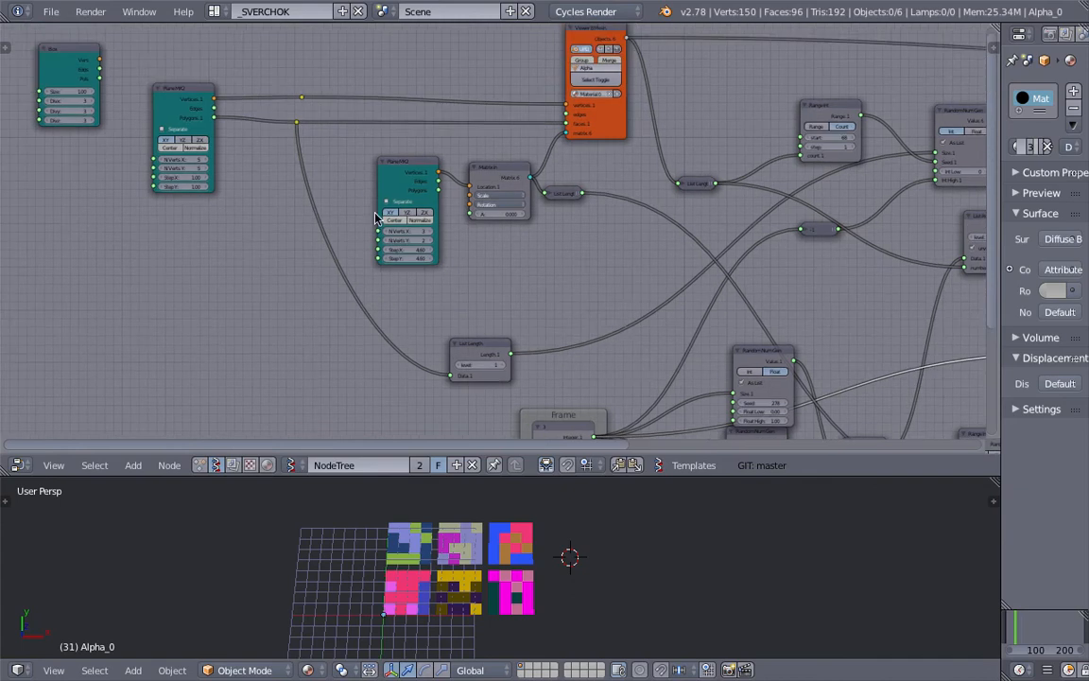
scroll(369, 210, "up", 3)
middle_click_drag(336, 184, 366, 236)
left_click_drag(403, 200, 394, 201)
middle_click_drag(296, 154, 428, 201)
left_click_drag(130, 114, 108, 78)
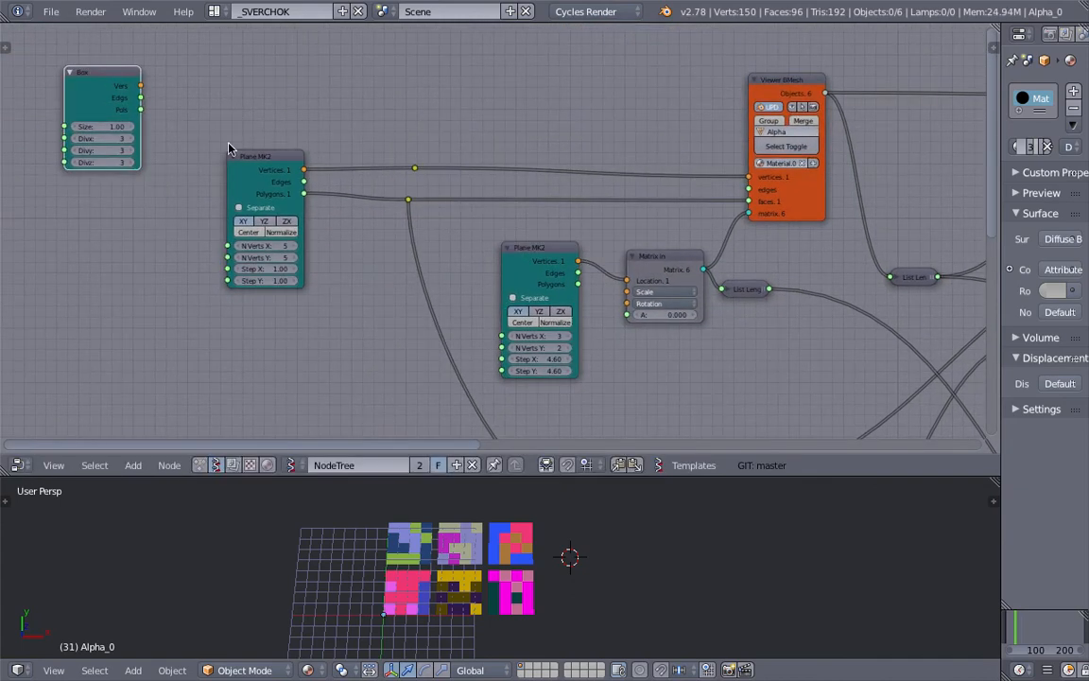
Step: Connect the Box node's Vers and Pols outputs to the viewer's vertices and faces reroutes, replacing Plane MK2, and place Plane MK2 below Box
middle_click_drag(228, 149, 206, 133)
left_click_drag(120, 62, 173, 73)
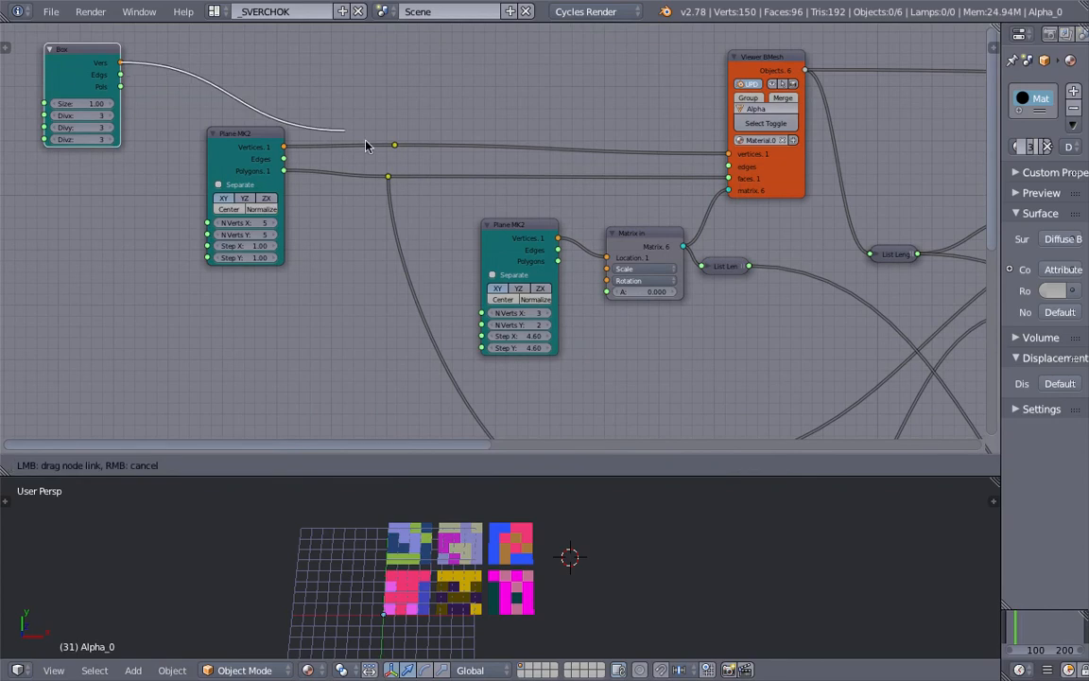
left_click_drag(393, 151, 394, 145)
left_click_drag(120, 86, 388, 177)
left_click_drag(235, 147, 67, 174)
Step: Orbit the viewport to view the colored boxes in perspective and save the file
middle_click_drag(493, 527, 511, 553)
scroll(511, 554, "up", 5)
scroll(511, 545, "down", 2)
key("ctrl+s")
left_click(505, 549)
Step: Set the Plane MK2 node feeding Matrix in to 10 by 10 vertices with 3.00 steps, and enlarge the 3D viewport
middle_click_drag(524, 321, 518, 300)
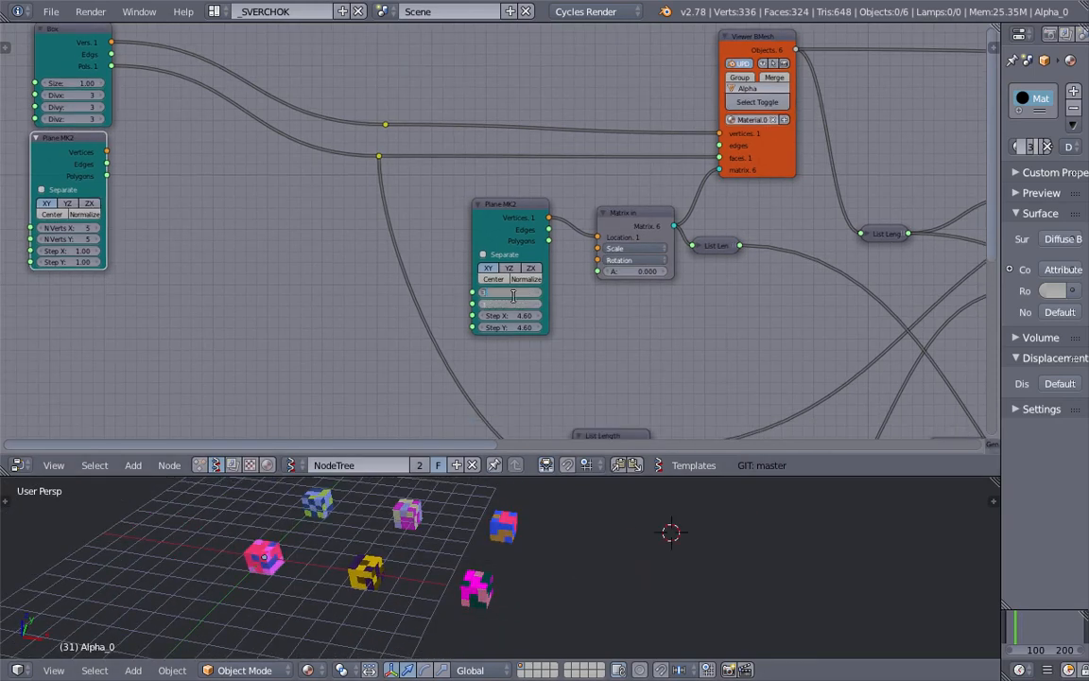
key("Return")
scroll(616, 575, "down", 5)
middle_click_drag(535, 584, 512, 597)
middle_click_drag(548, 555, 875, 510)
left_click_drag(855, 457, 849, 359)
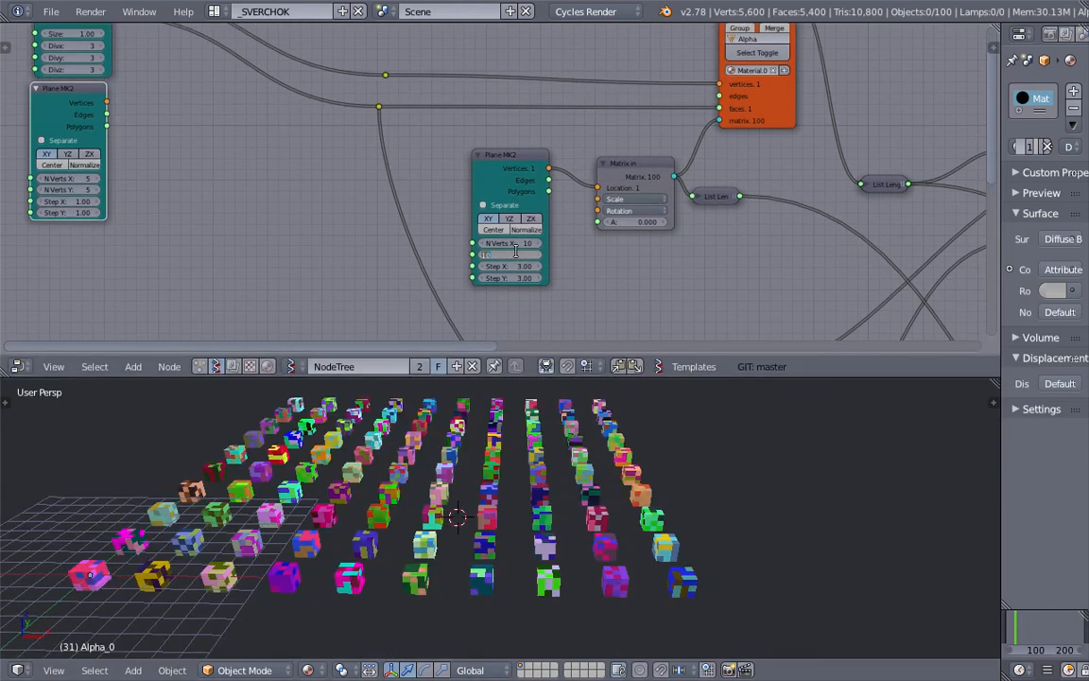
Step: Set N Verts Y of the Plane MK2 node feeding Matrix in to 14 and view the whole box grid
key("Return")
middle_click_drag(652, 470, 460, 473)
middle_click_drag(571, 469, 325, 442, "shift")
middle_click_drag(490, 478, 572, 454)
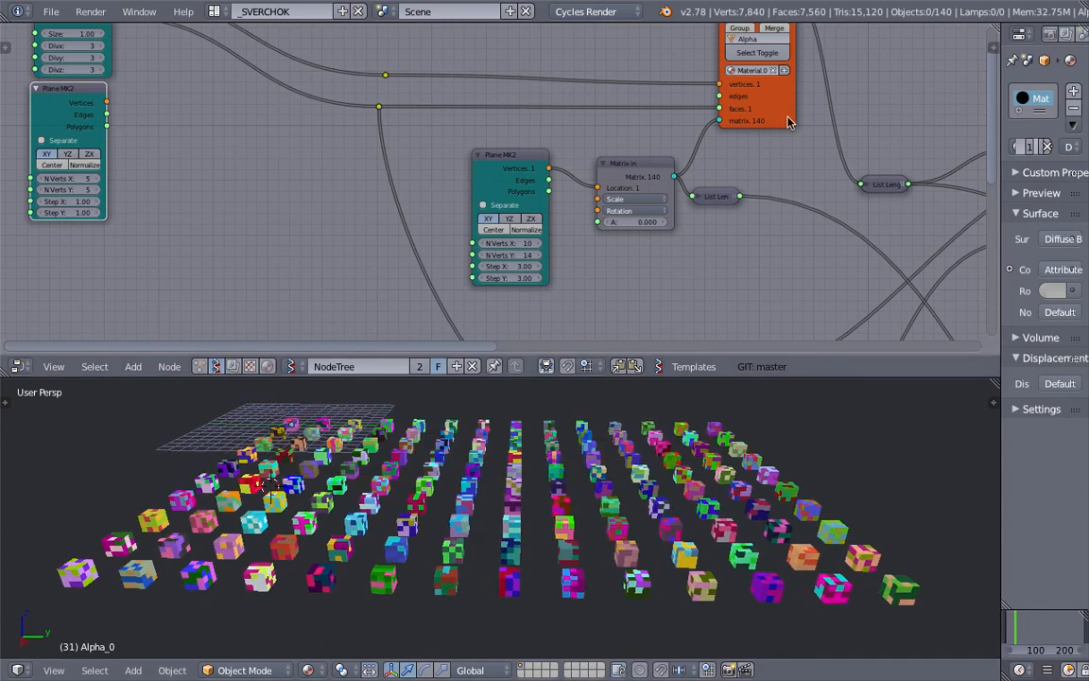
Step: Examine the node tree around the COLOR PAIR GENERATOR node and undo the last change
scroll(588, 206, "down", 4)
middle_click_drag(588, 206, 442, 186)
middle_click_drag(556, 190, 491, 151)
middle_click_drag(471, 222, 472, 189)
scroll(492, 193, "up", 2)
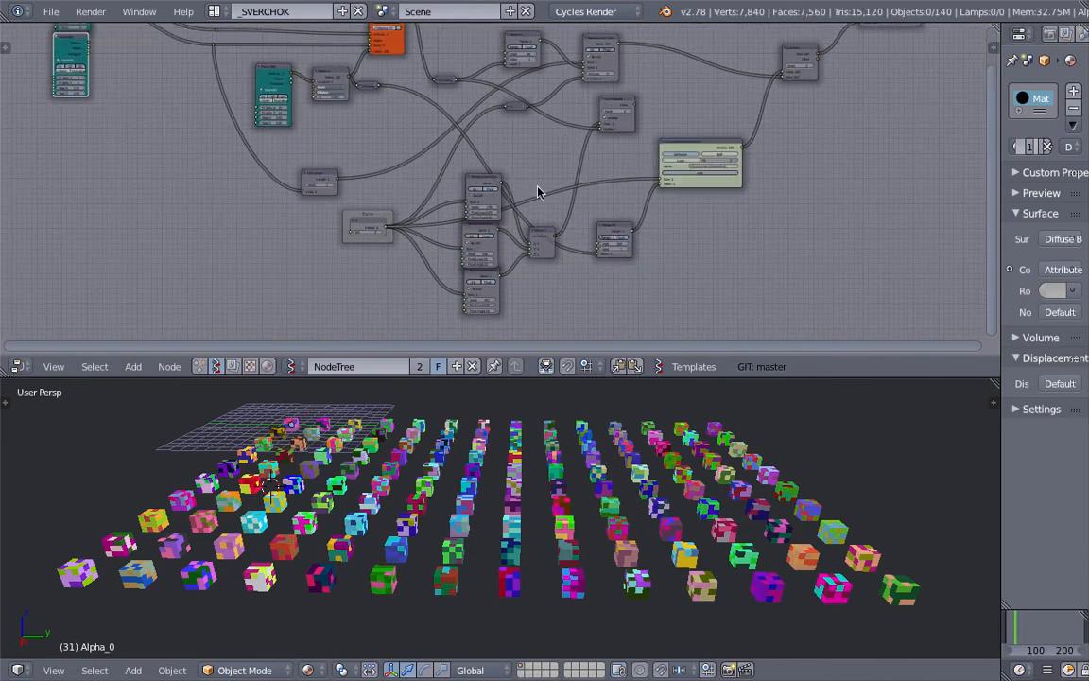
scroll(540, 188, "up", 2)
middle_click_drag(705, 166, 658, 196)
left_click_drag(681, 159, 707, 125)
key("ctrl+z")
Step: Move the Plane MK2 node off the Box link and reconnect Box's Pols output directly to the faces reroute
middle_click_drag(150, 149, 321, 224)
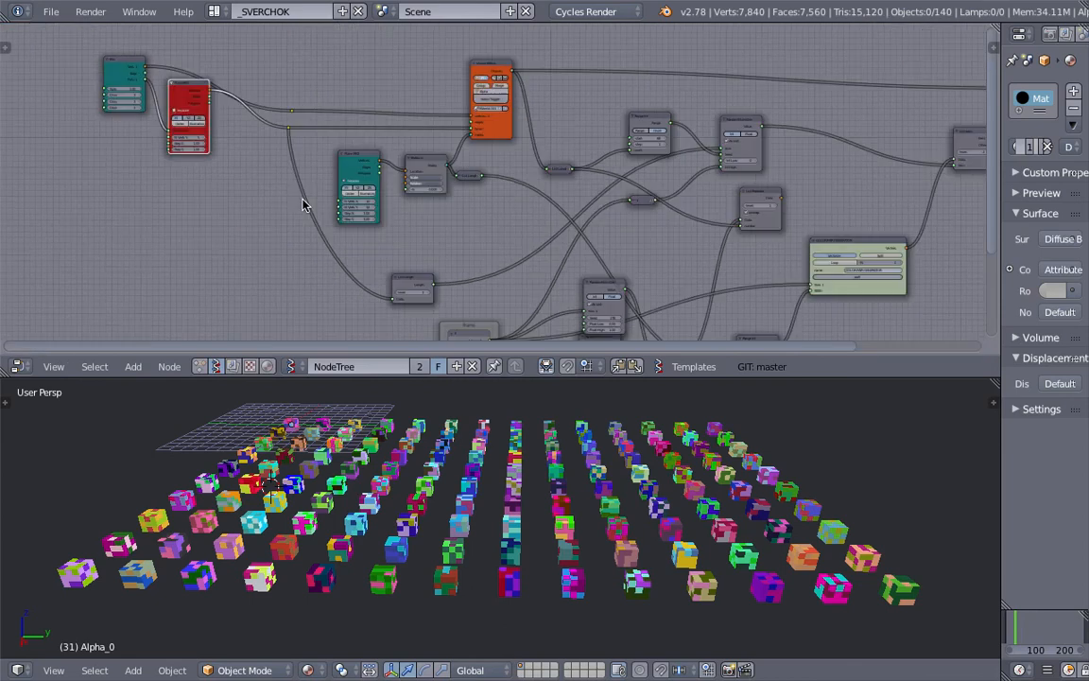
left_click_drag(192, 85, 184, 147)
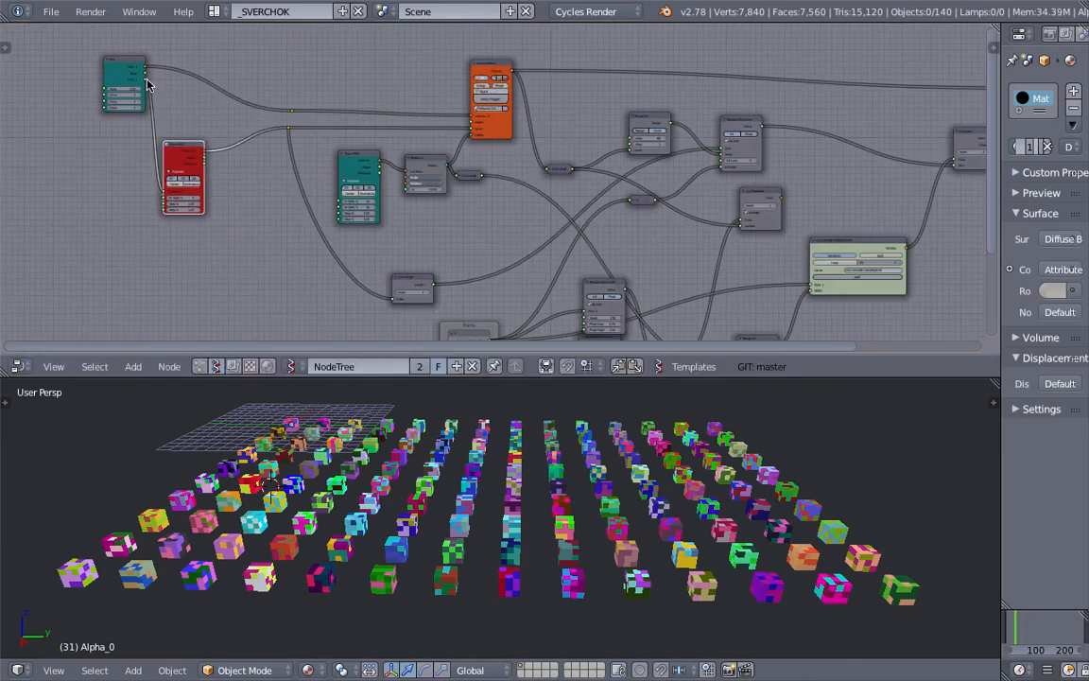
left_click_drag(147, 83, 290, 128)
left_click_drag(184, 149, 184, 149)
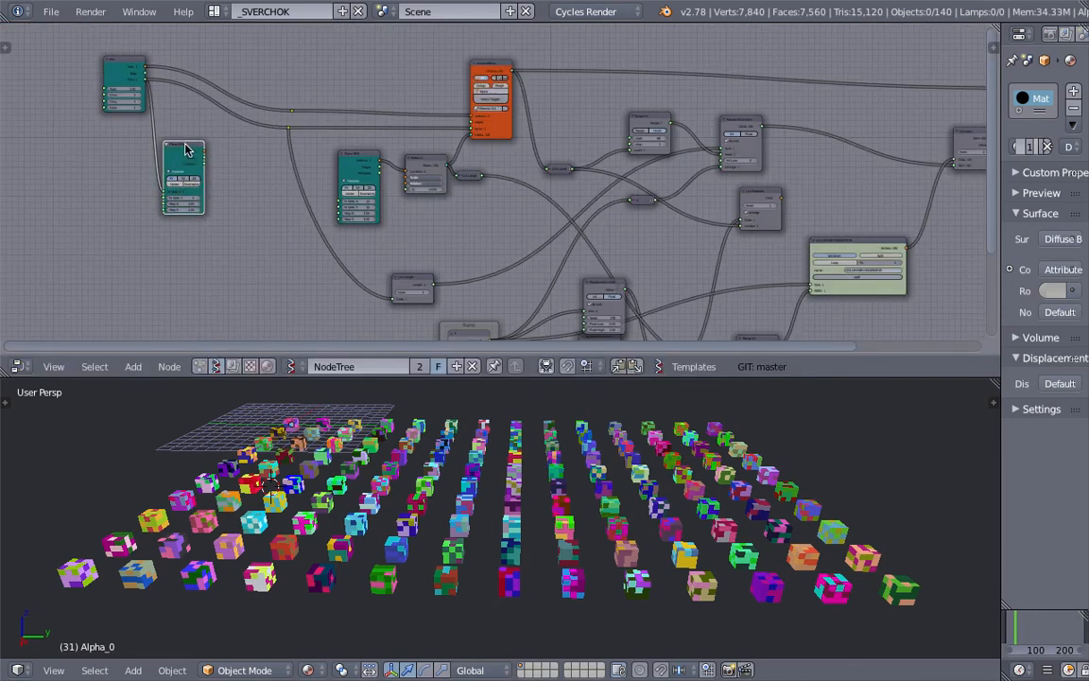
Step: Move the Box node closer to the reroutes and save the file
left_click_drag(127, 60, 229, 100)
key("ctrl+s")
left_click(229, 104)
middle_click_drag(690, 300, 475, 219)
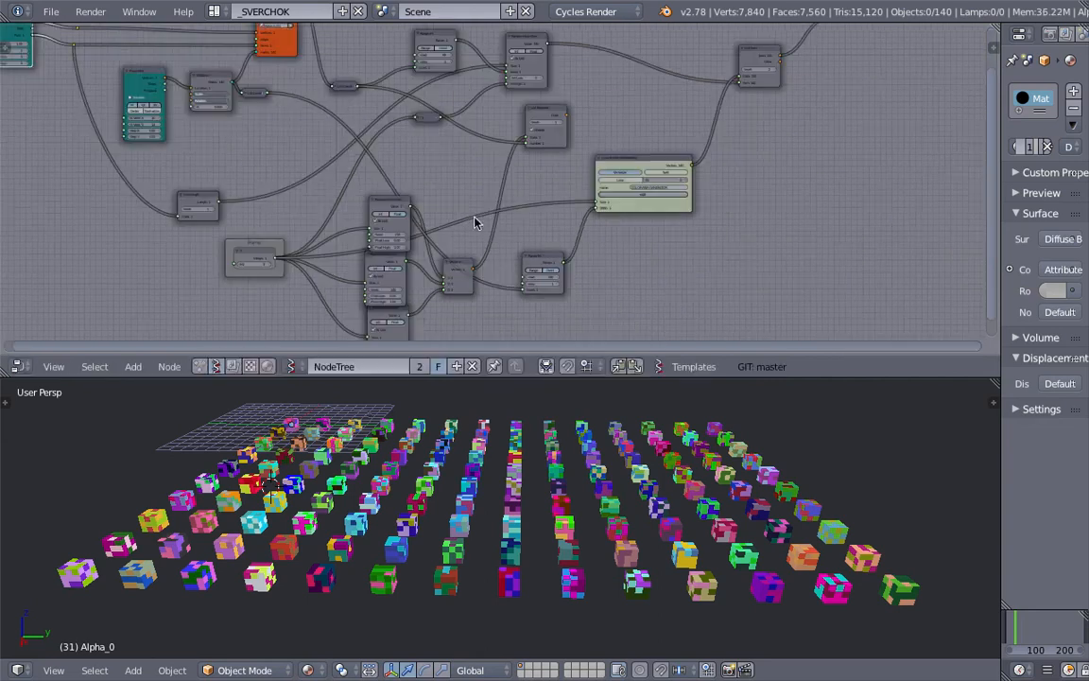
Step: Move the List Length and Range Int nodes that feed the upper Random Num Gen higher in the node tree
middle_click_drag(323, 148, 362, 150)
middle_click_drag(502, 131, 529, 135)
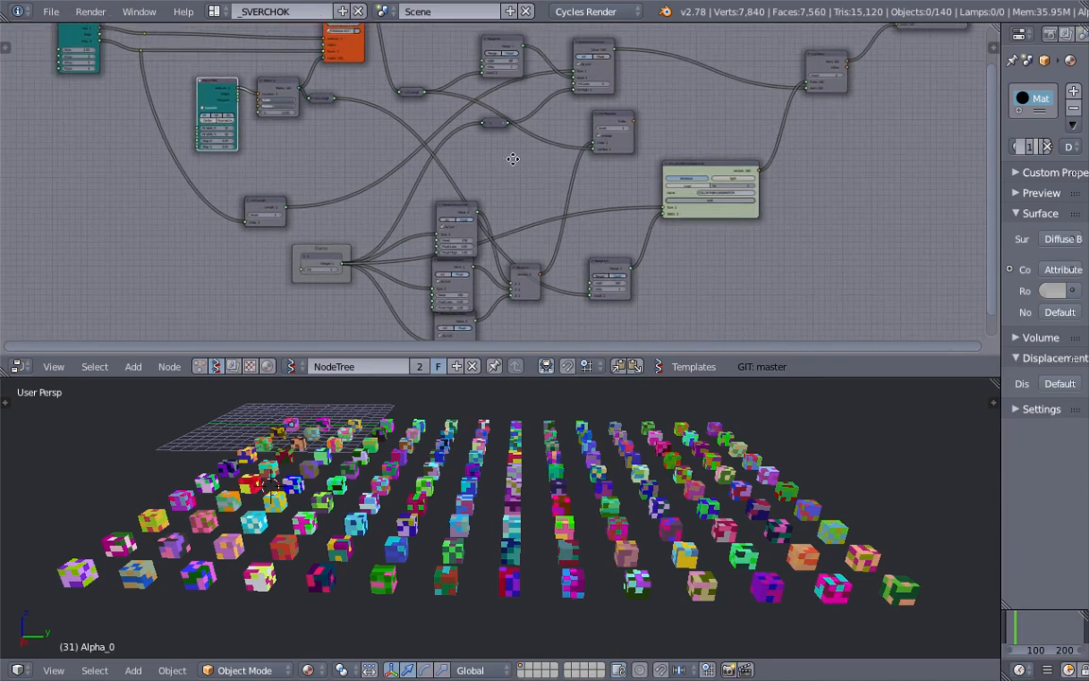
middle_click_drag(438, 68, 459, 115)
middle_click_drag(523, 91, 516, 120)
scroll(516, 120, "up", 1)
scroll(404, 176, "up", 1)
left_click_drag(410, 154, 408, 111)
left_click_drag(525, 112, 529, 76)
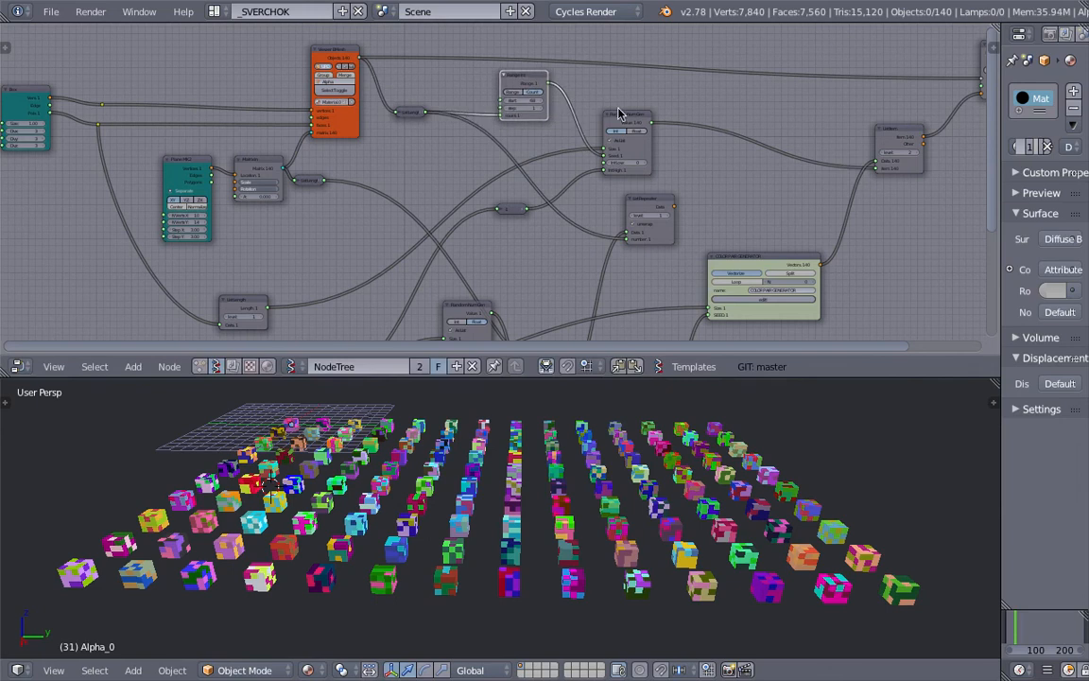
Step: Set the start of the Range Int node feeding the upper Random Num Gen to 193 and save the file
scroll(615, 113, "up", 1)
left_click_drag(496, 138, 540, 138)
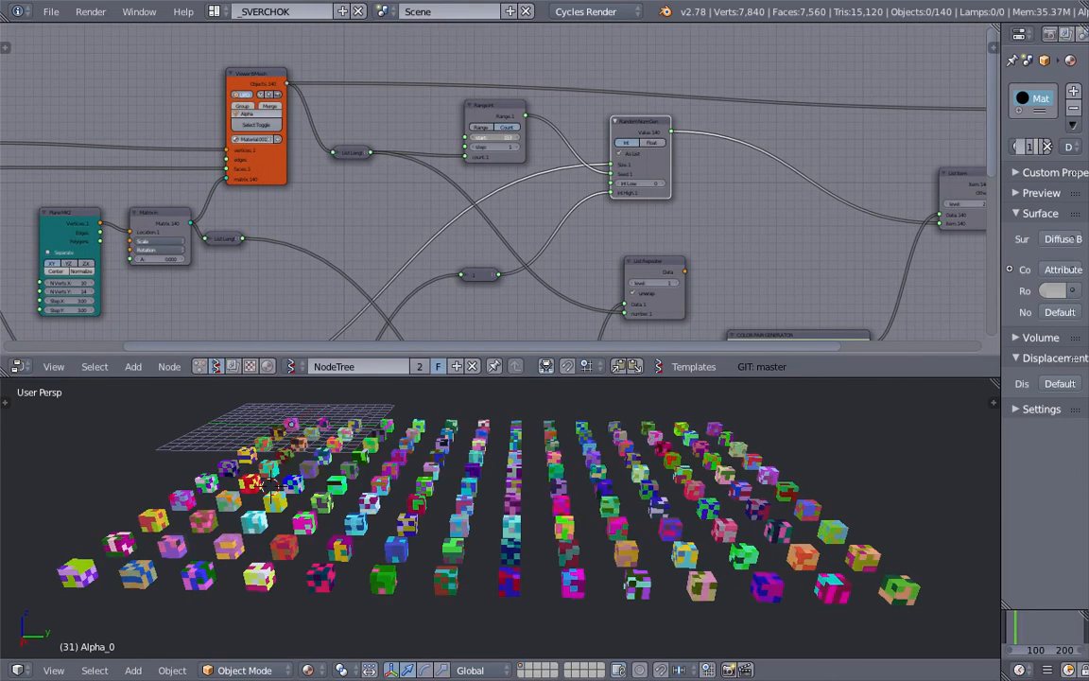
middle_click_drag(525, 486, 558, 490)
key("ctrl+s")
left_click(558, 490)
Step: Delete the unused List Repeater node above the COLOR PAIR GENERATOR node
middle_click_drag(507, 224, 475, 205)
scroll(549, 468, "up", 2)
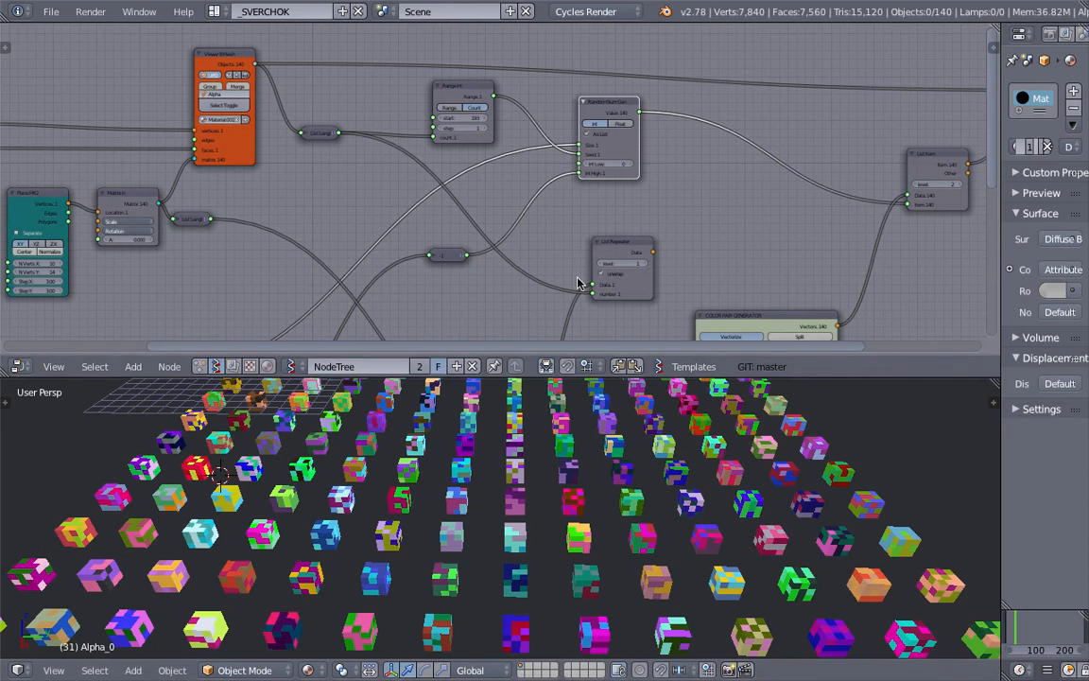
middle_click_drag(592, 274, 536, 229)
mouse_move(560, 203)
left_mouse_down()
mouse_move(554, 189)
mouse_move(551, 204)
left_mouse_up()
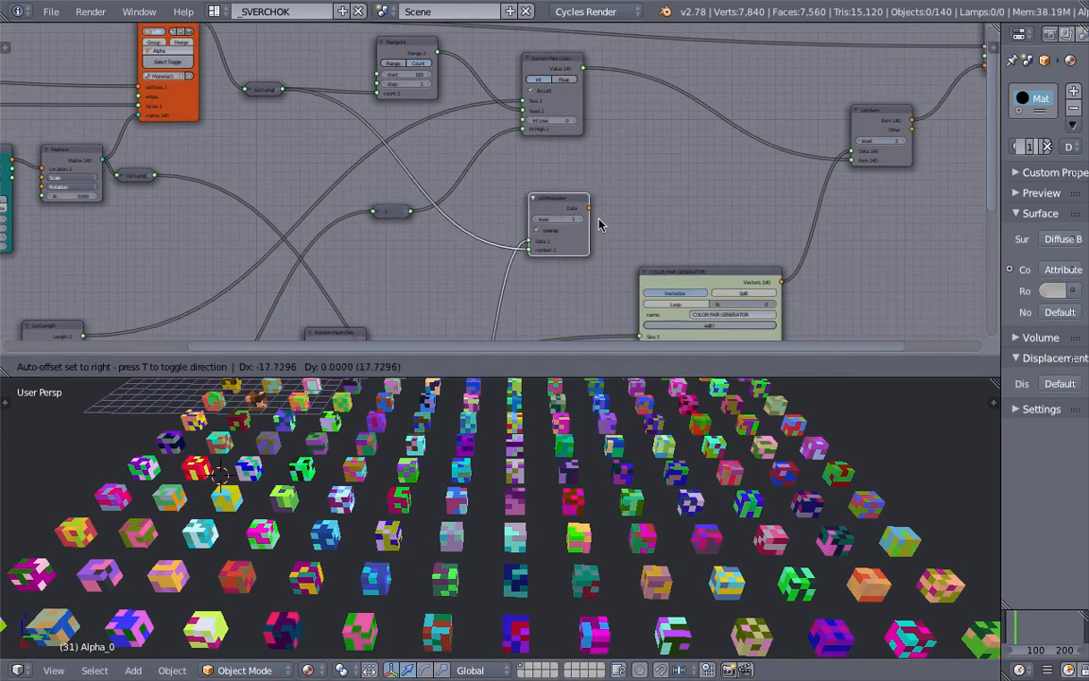
middle_click_drag(634, 250, 576, 229)
scroll(543, 226, "up", 3)
scroll(544, 226, "up", 1)
left_click_drag(501, 179, 535, 178)
scroll(542, 194, "down", 2)
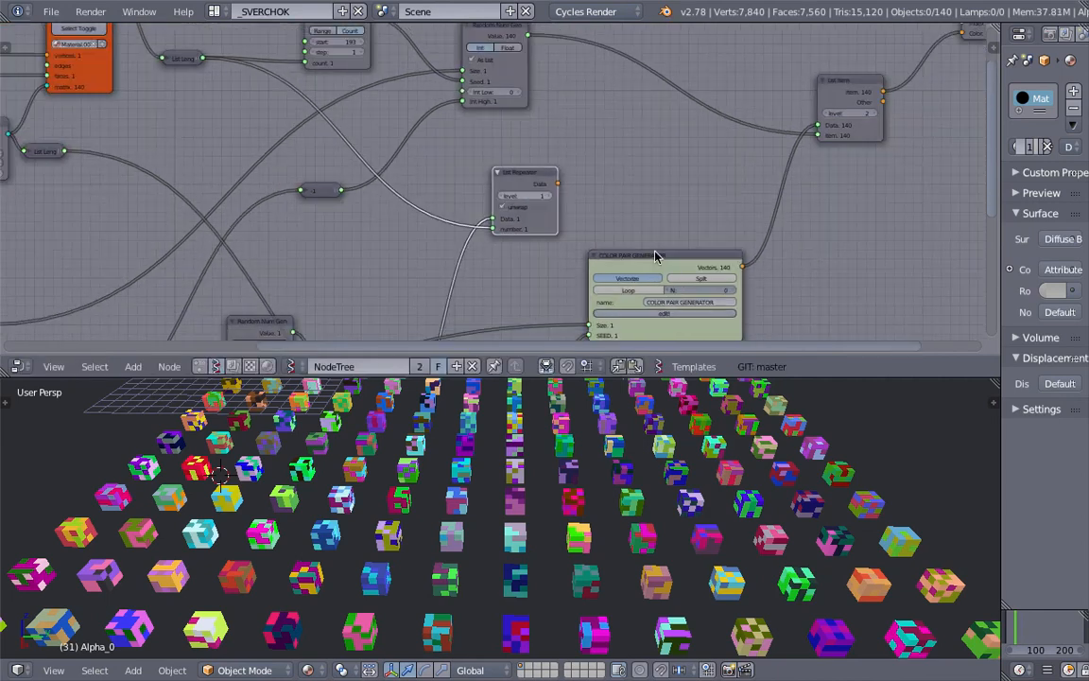
key("x")
Step: Move the COLOR PAIR GENERATOR node and the Range Int node feeding its SEED up into the freed space
left_click_drag(655, 253, 641, 152)
middle_click_drag(618, 171, 698, 80)
middle_click_drag(614, 274, 641, 214)
left_click_drag(620, 261, 605, 114)
middle_click_drag(825, 58, 747, 181)
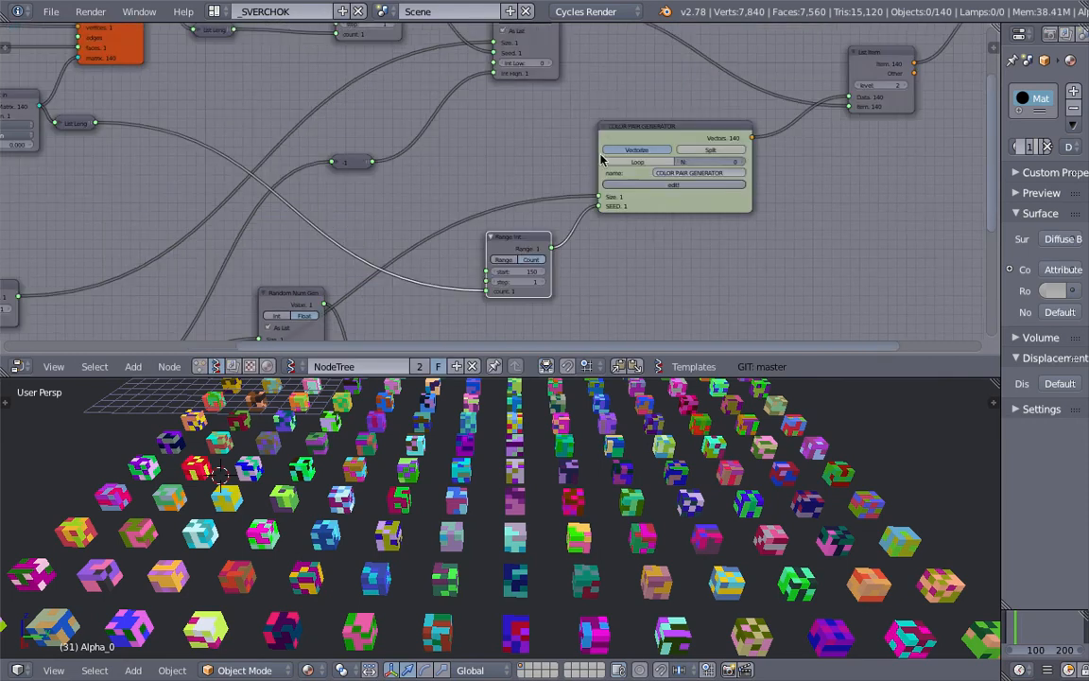
Step: Move the three Float Random Num Gen nodes and their Vector In node down, clear of the main node tree
middle_click_drag(525, 256, 719, 139)
left_click_drag(600, 277, 628, 264)
middle_click_drag(666, 198, 734, 142)
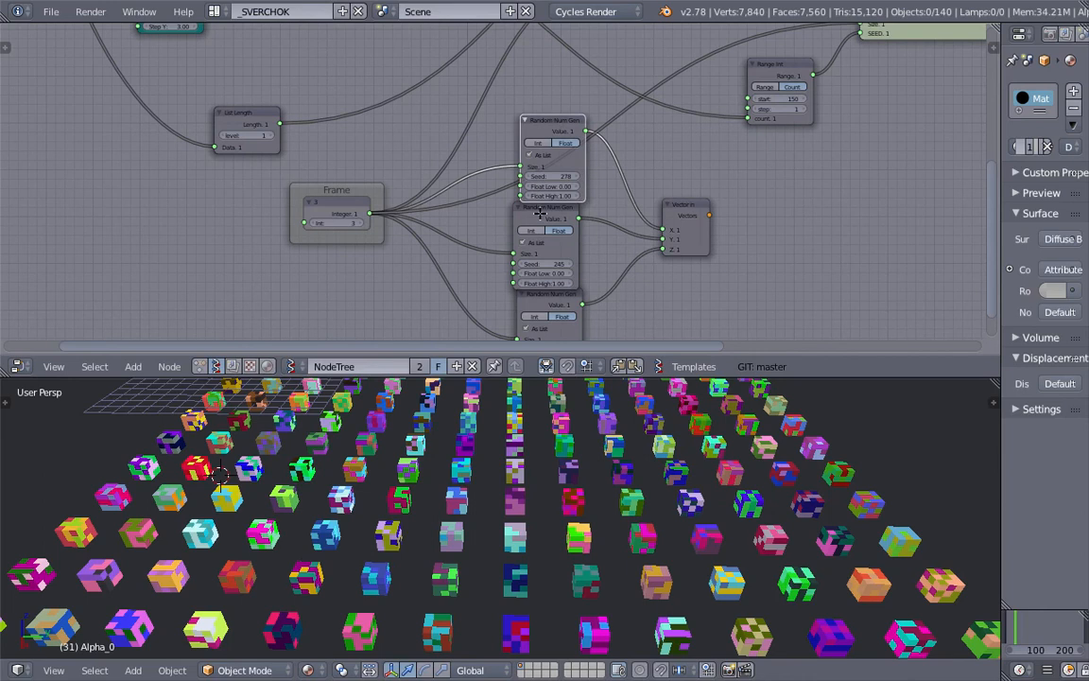
key("g")
left_click(649, 308)
scroll(669, 180, "down", 2)
middle_click_drag(669, 320, 675, 138)
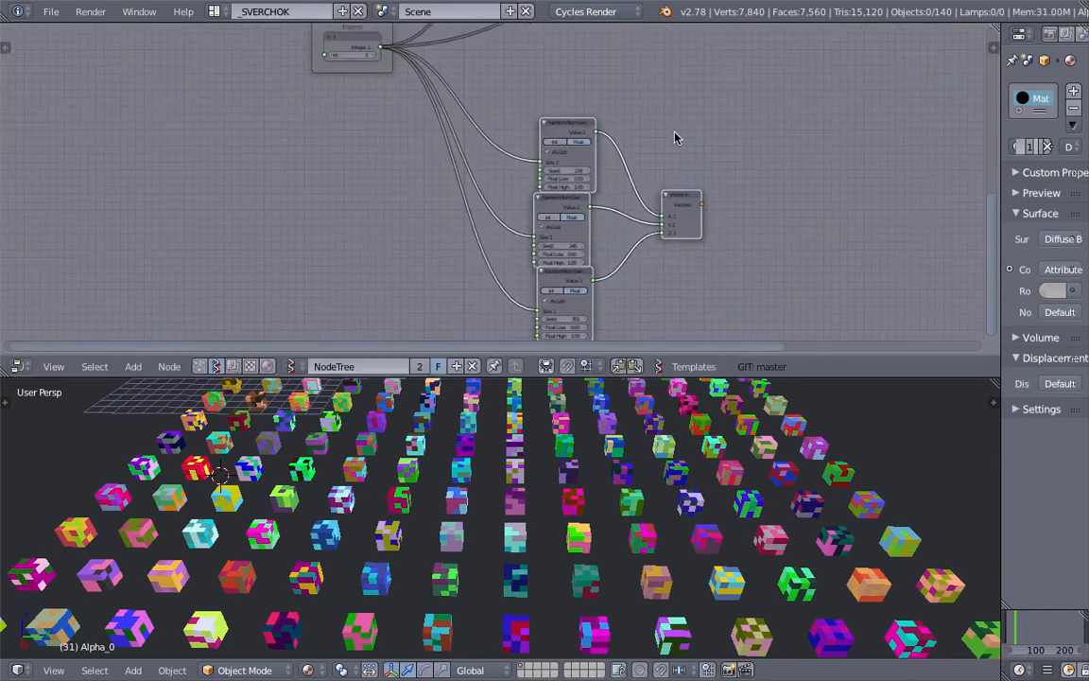
Step: Join the three Random Num Gen nodes and Vector In in a frame and place it below the main tree
key("ctrl+j")
scroll(597, 153, "down", 4)
key("g")
left_click(705, 104)
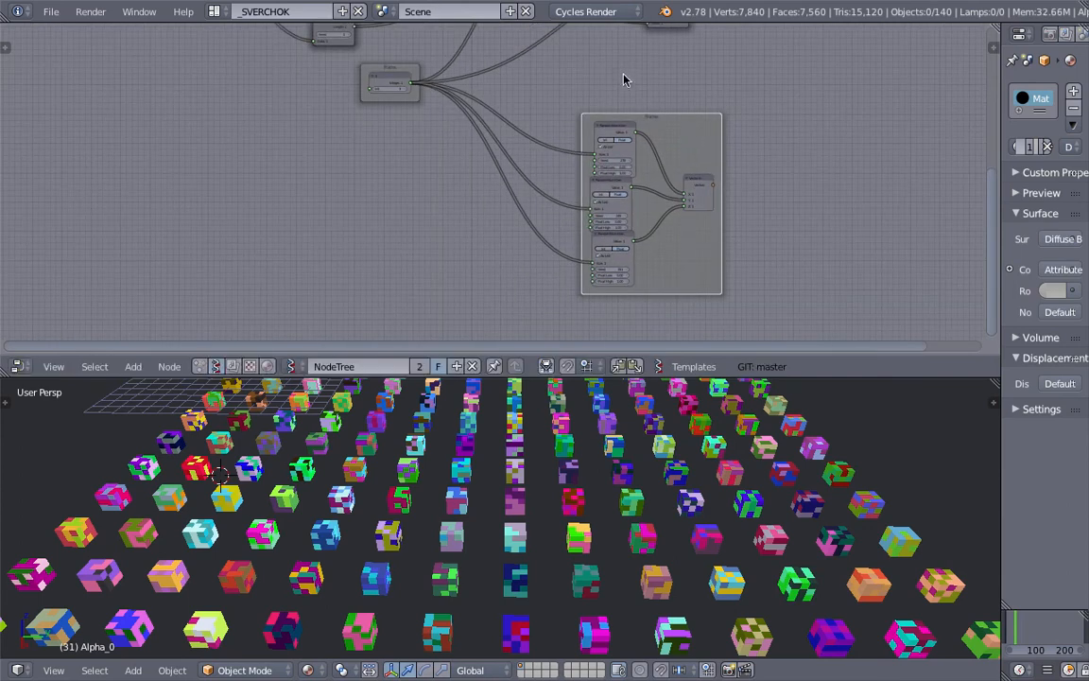
Step: Move the Range Int node that drives SEED closer to the COLOR PAIR GENERATOR node
middle_click_drag(693, 148, 649, 290)
middle_click_drag(729, 90, 681, 180)
scroll(727, 115, "up", 3)
left_click_drag(668, 169, 649, 158)
middle_click_drag(540, 291, 565, 257)
scroll(565, 257, "up", 3)
left_click_drag(545, 220, 515, 205)
middle_click_drag(566, 202, 423, 240)
scroll(440, 191, "up", 3)
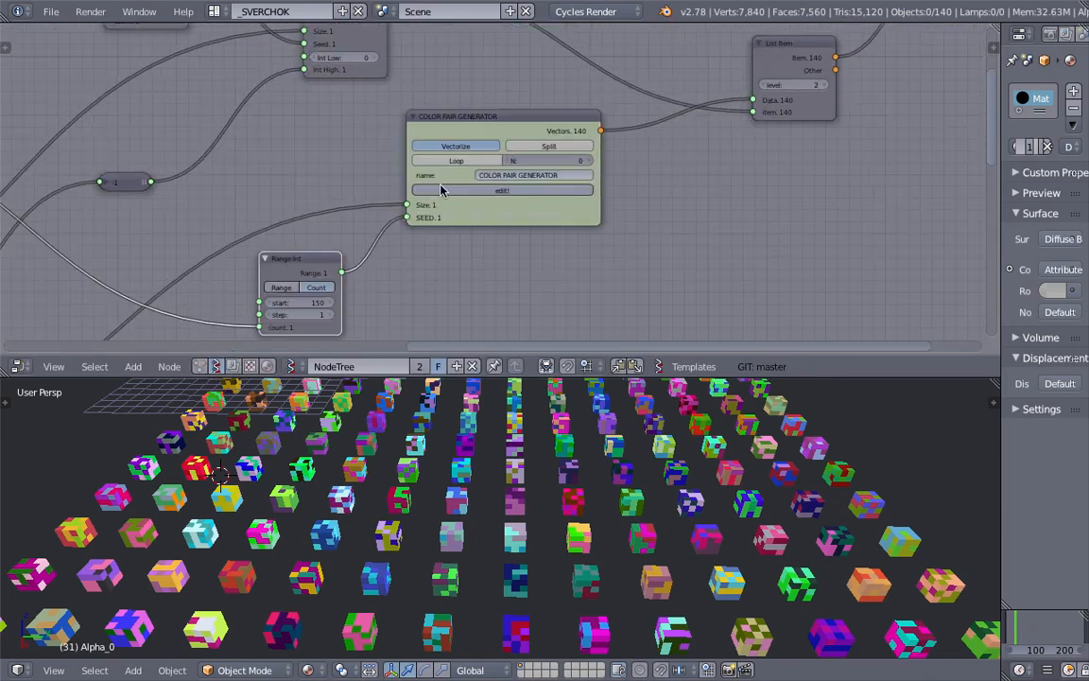
Step: Save the file with the tidied node tree and view the whole box grid
scroll(441, 190, "down", 4)
scroll(572, 516, "down", 5)
middle_click_drag(573, 518, 575, 489)
scroll(574, 489, "up", 5)
key("ctrl+s")
left_click(574, 486)
middle_click_drag(587, 242, 898, 256)
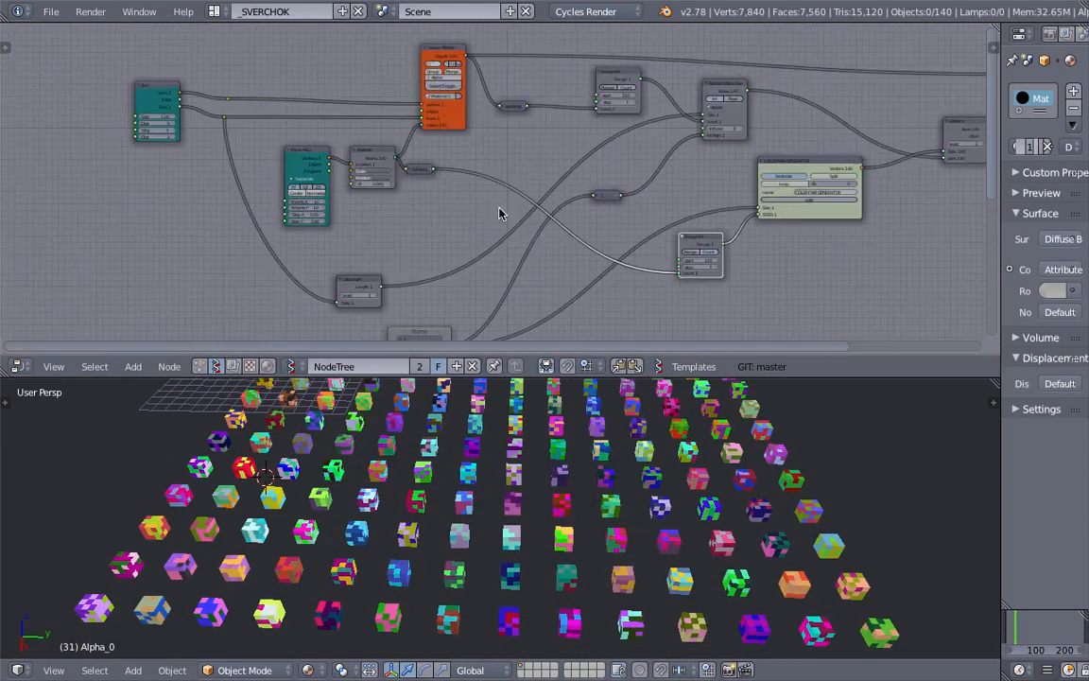
middle_click_drag(500, 212, 546, 219)
key("ctrl+s")
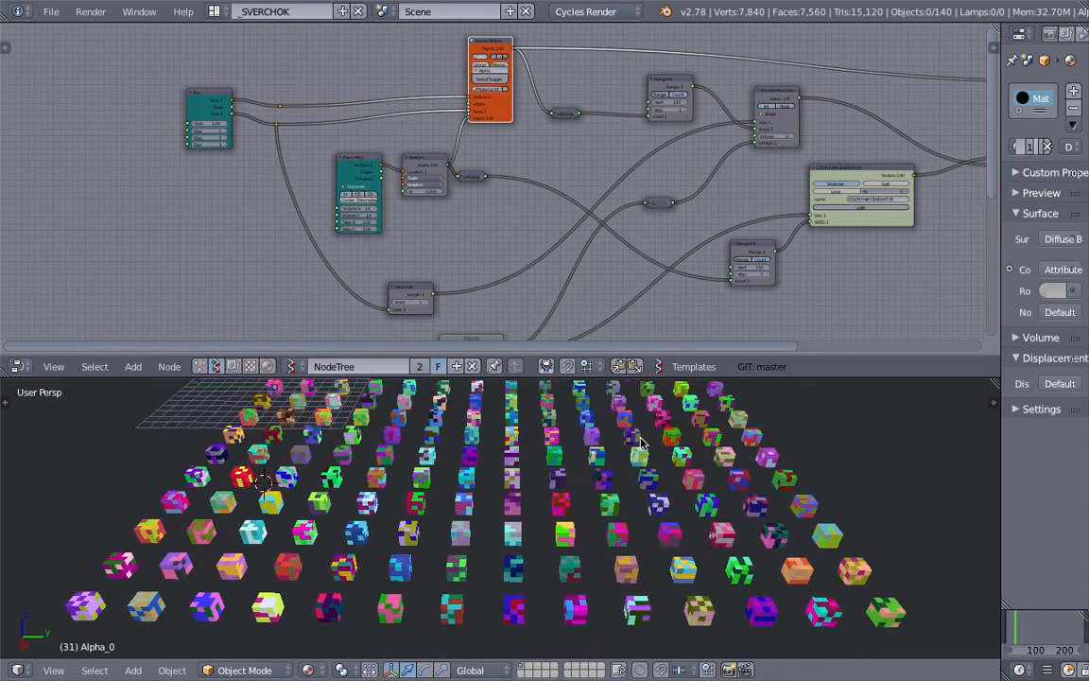
middle_click_drag(640, 442, 656, 420)
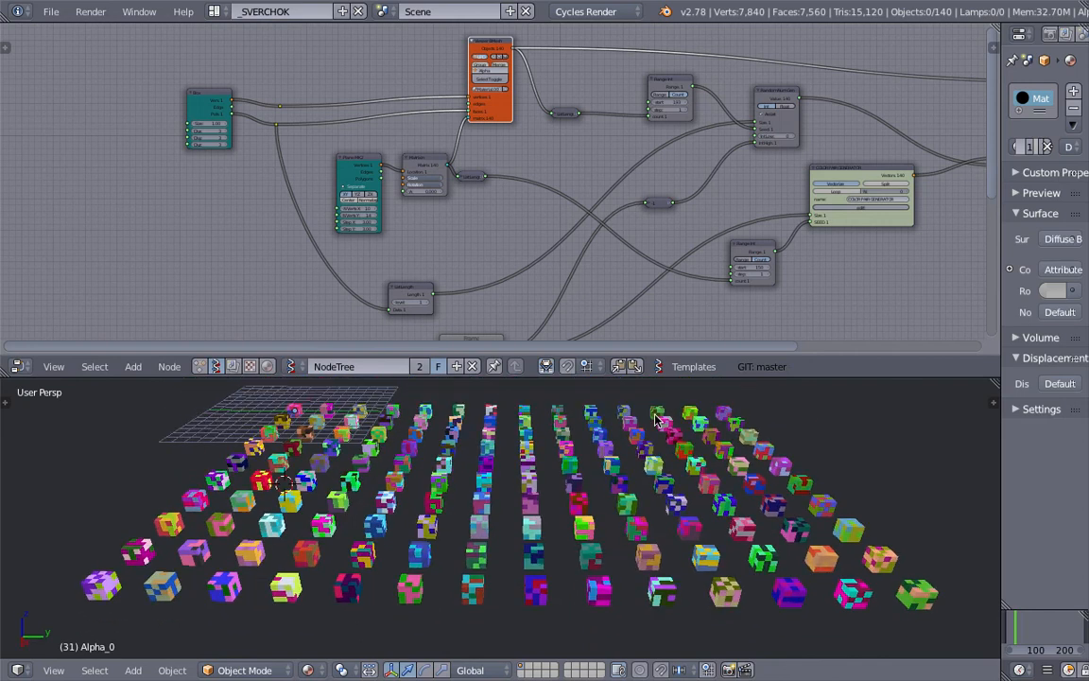